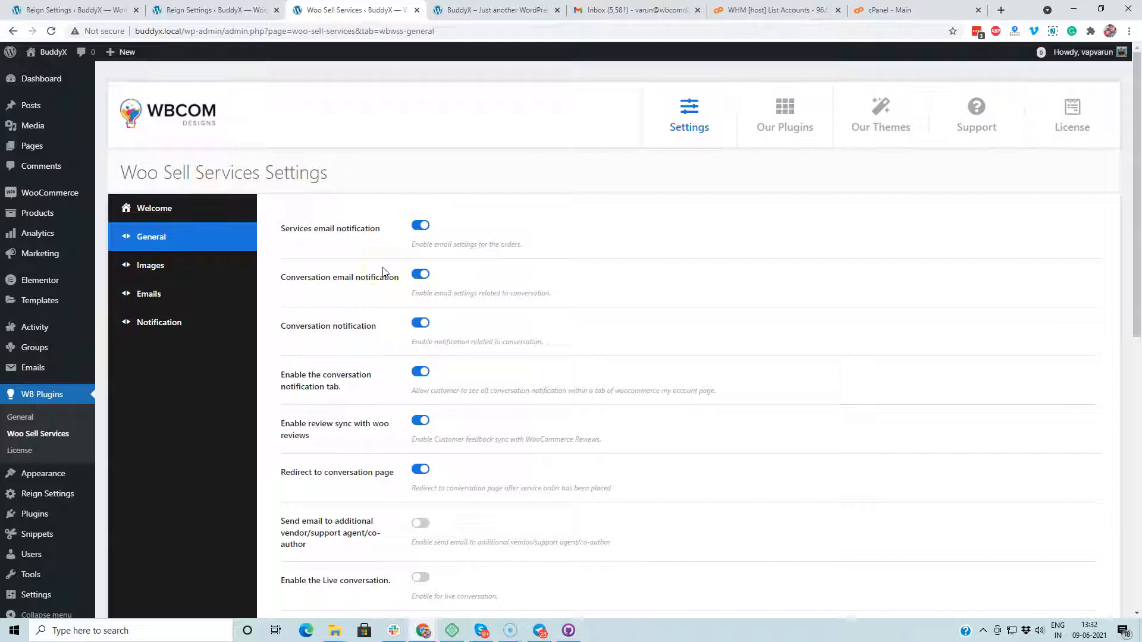
Step: Open the All Products list from the Products menu
scroll(580, 357, down, 9)
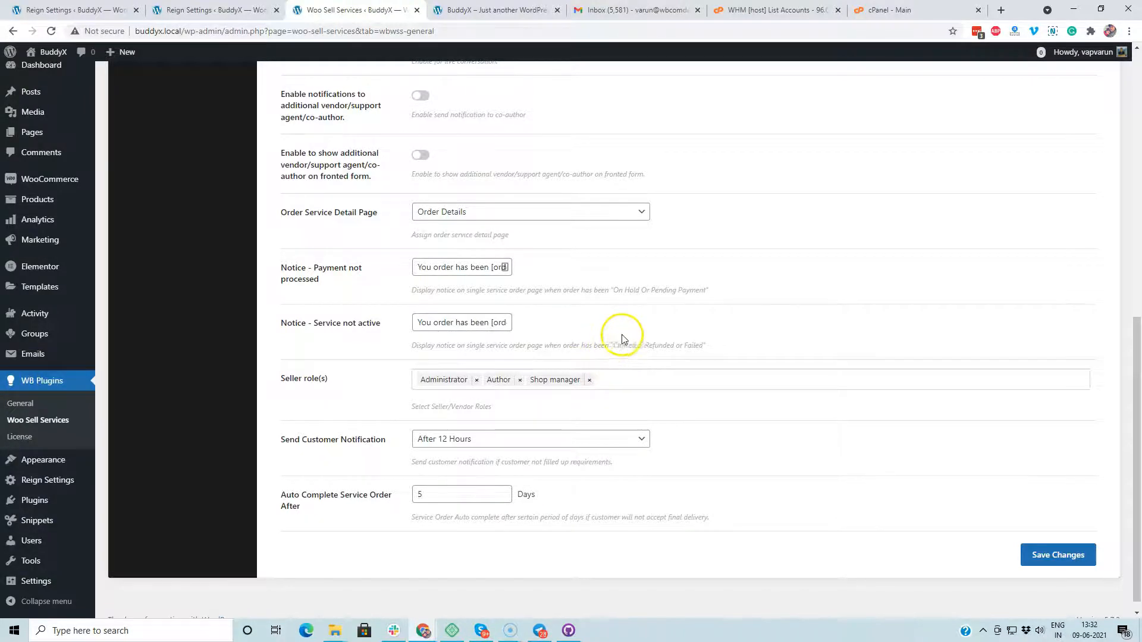
scroll(620, 336, up, 4)
scroll(619, 333, up, 4)
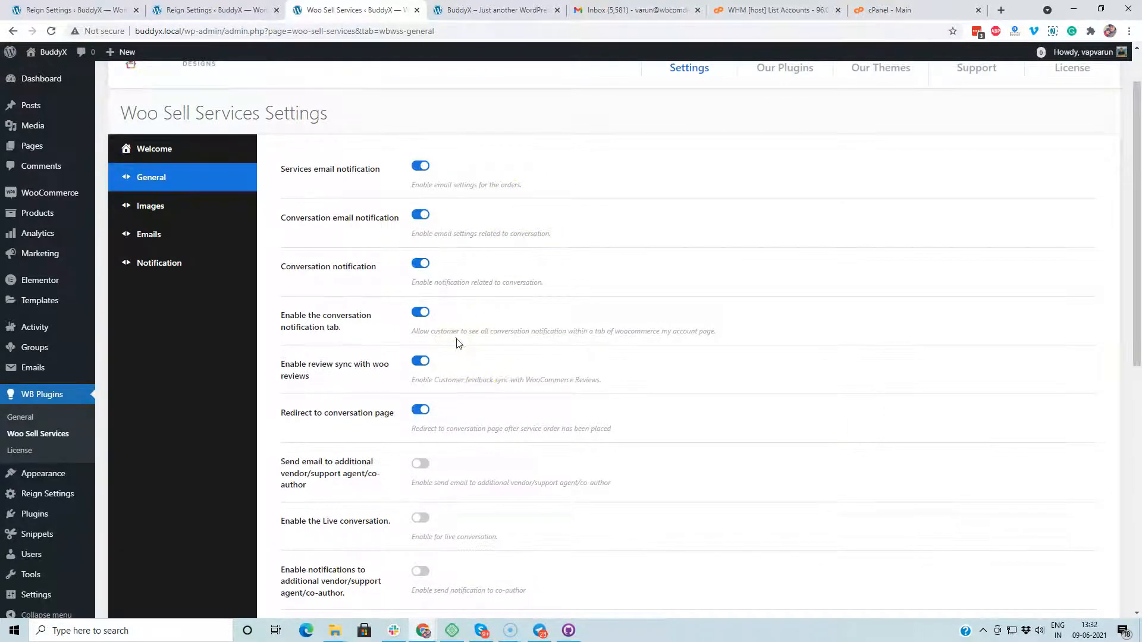
scroll(499, 383, down, 4)
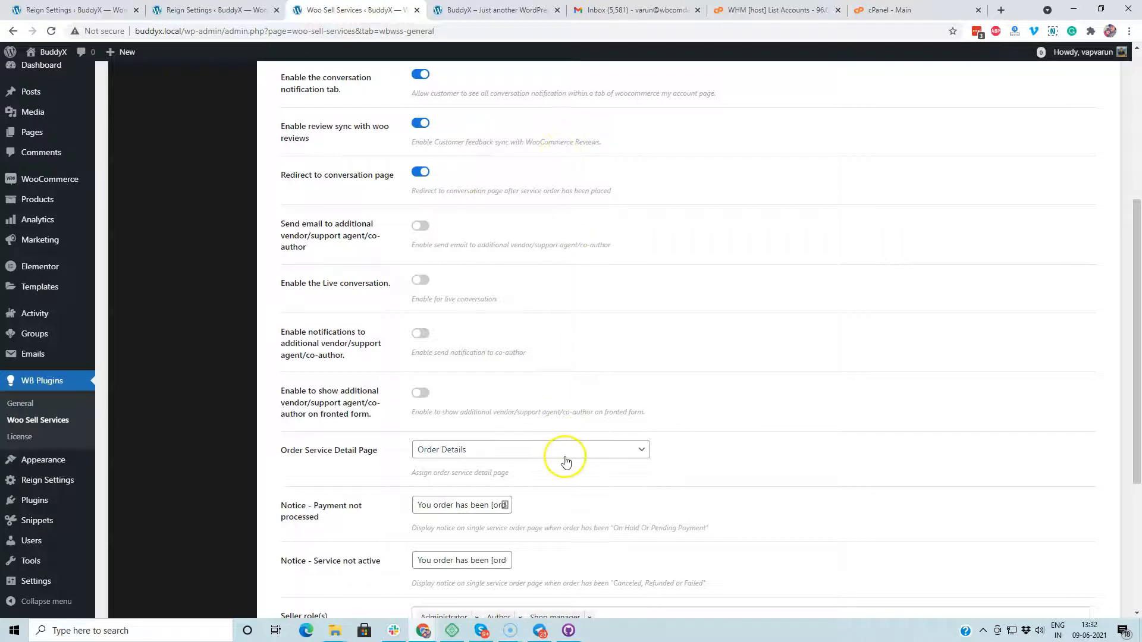
scroll(449, 455, down, 4)
scroll(152, 343, up, 5)
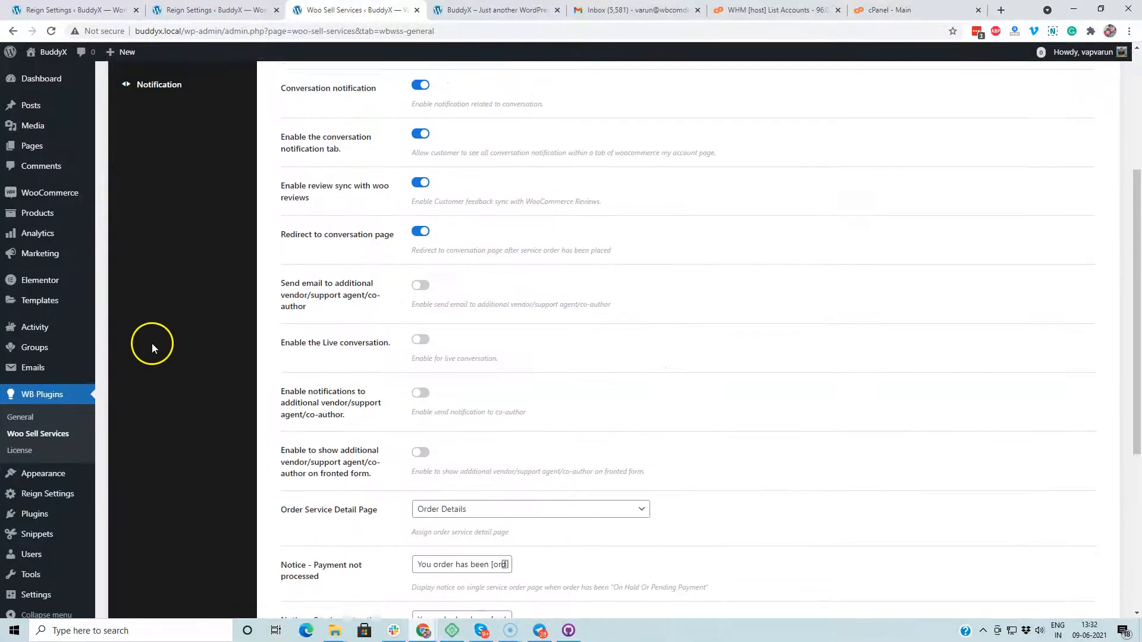
mouse_move(44, 211)
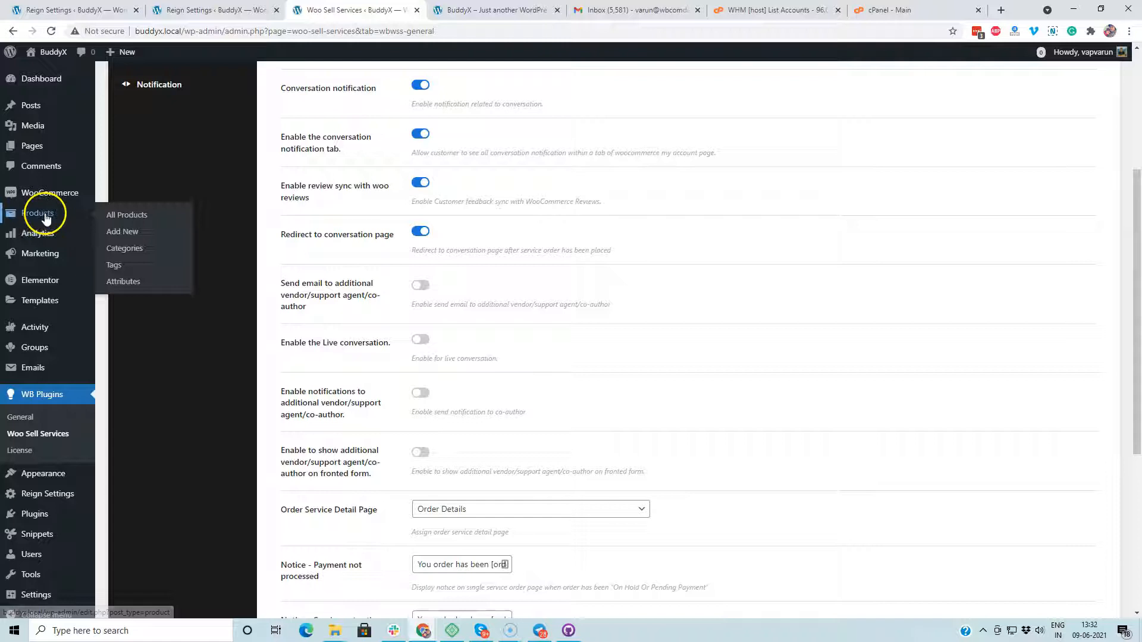
click(112, 217)
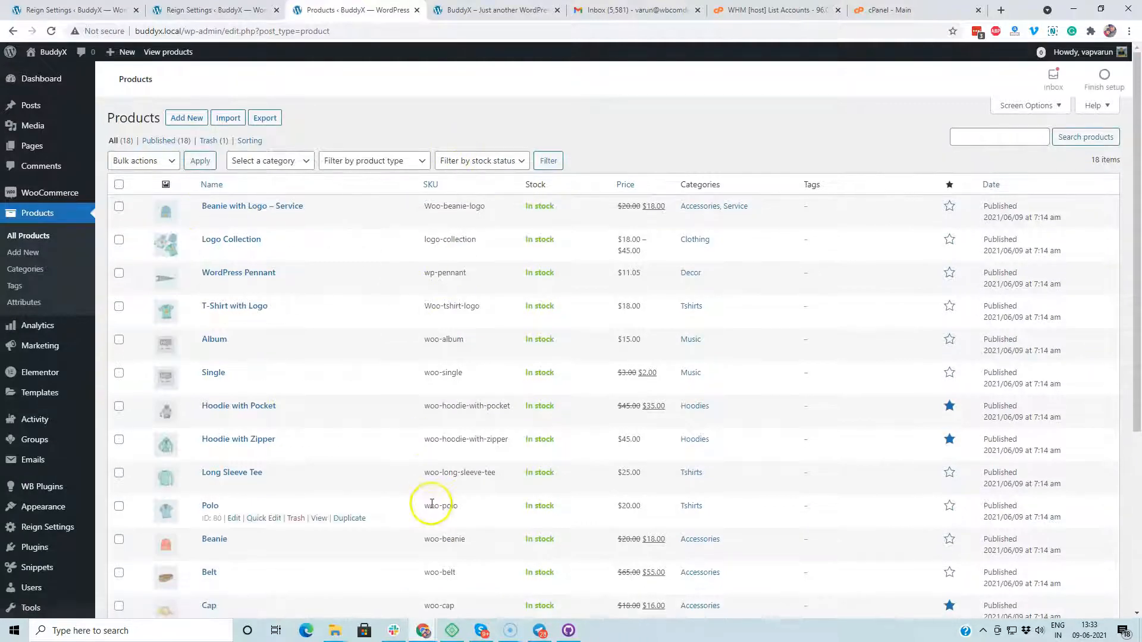
Step: Open the T-Shirt with Logo product for editing from the list
scroll(82, 497, down, 1)
scroll(82, 497, down, 3)
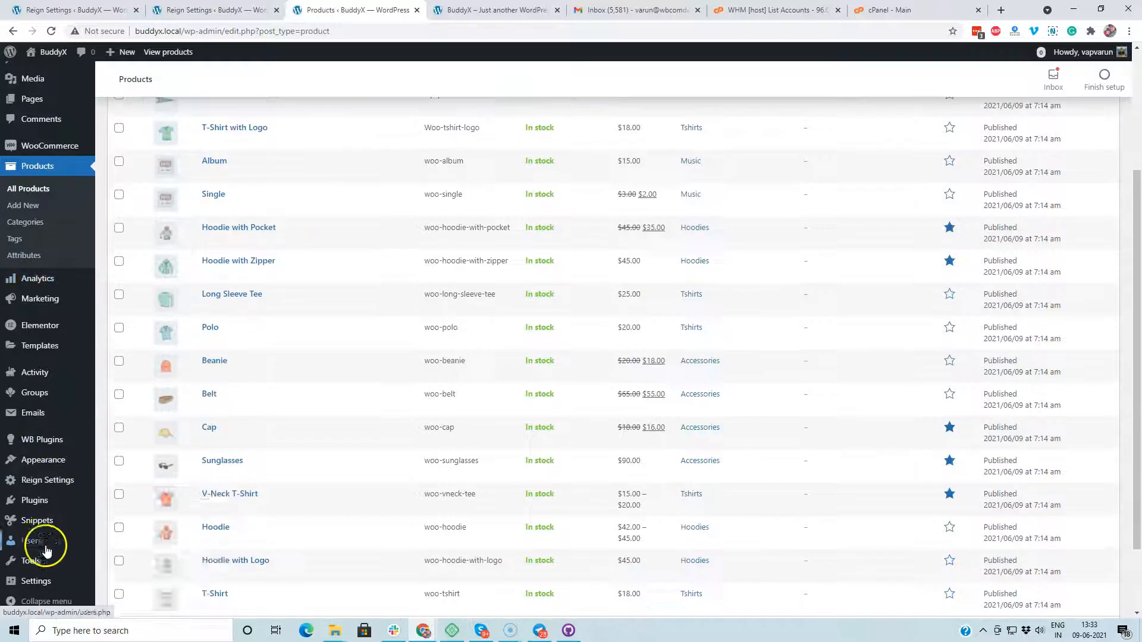
mouse_move(36, 501)
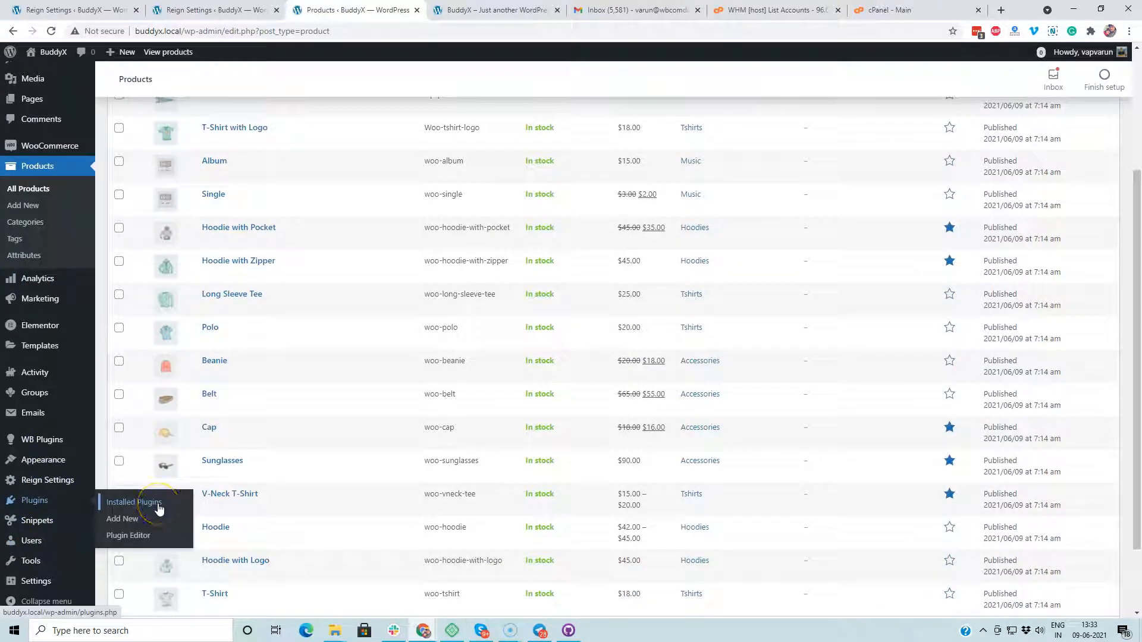
scroll(267, 413, up, 3)
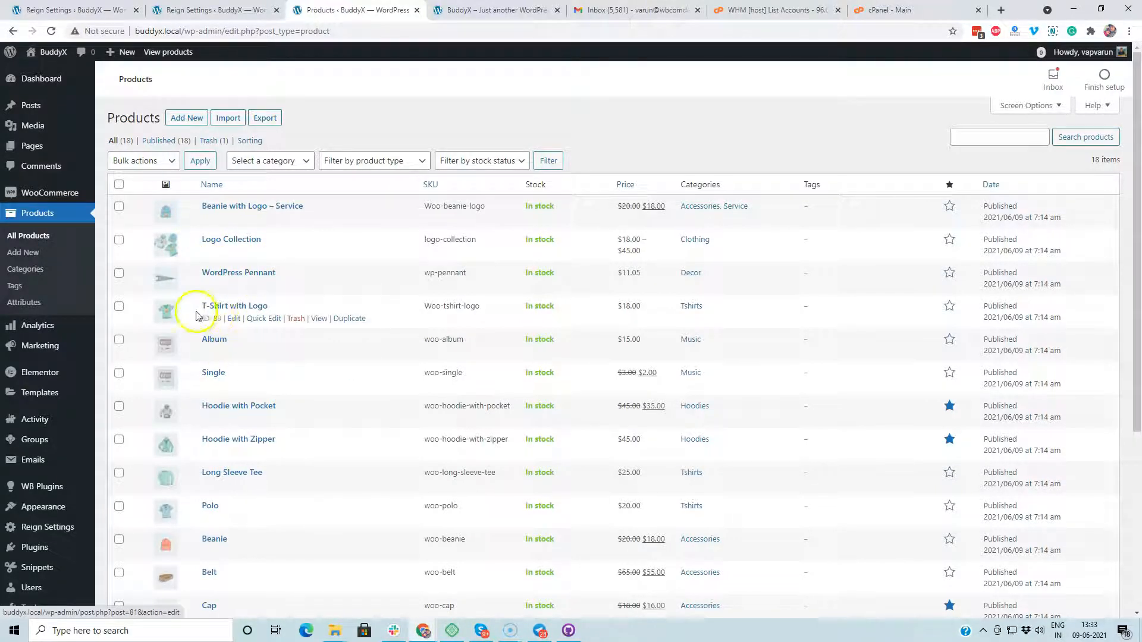
click(232, 319)
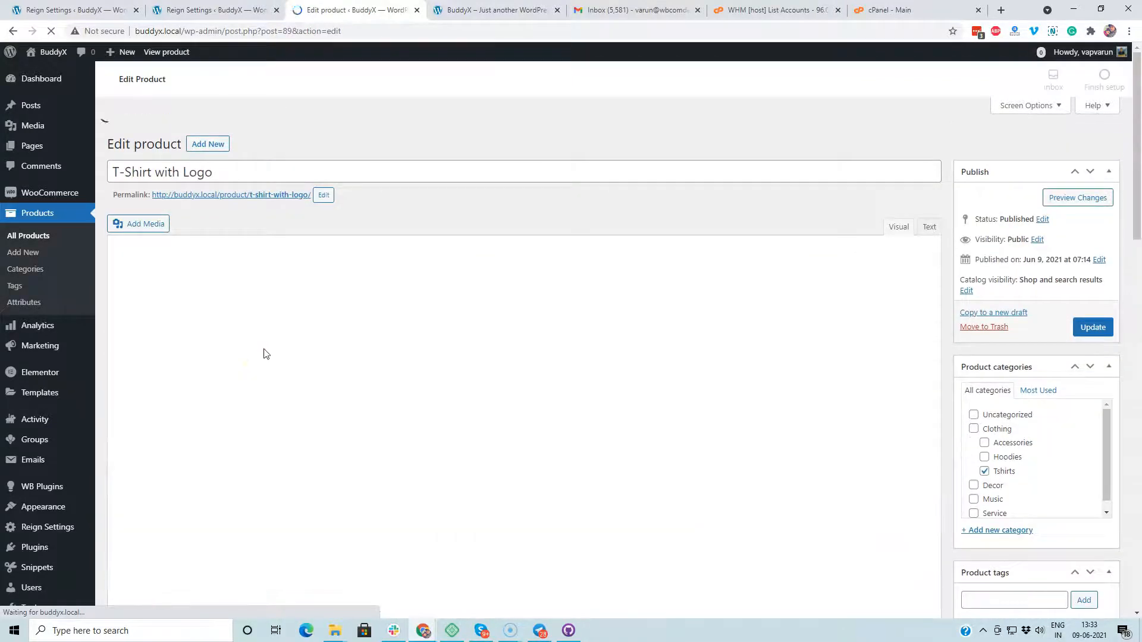
Step: Collapse Reign Layout Settings, mark T-Shirt with Logo as a Service, and expand its Requirement settings
scroll(279, 312, down, 4)
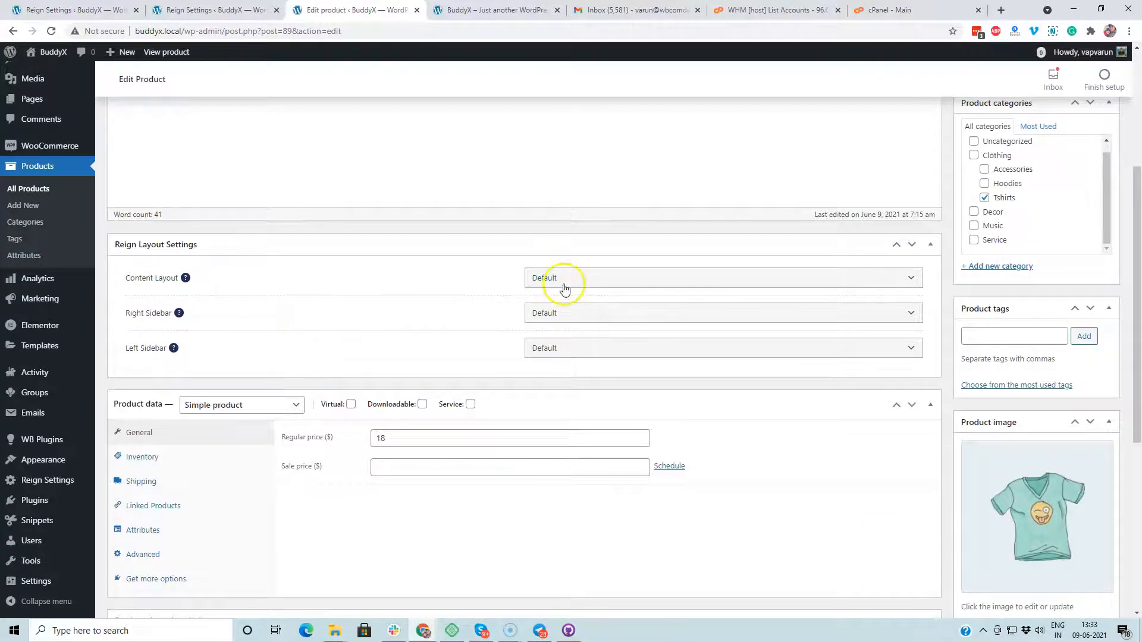
click(932, 244)
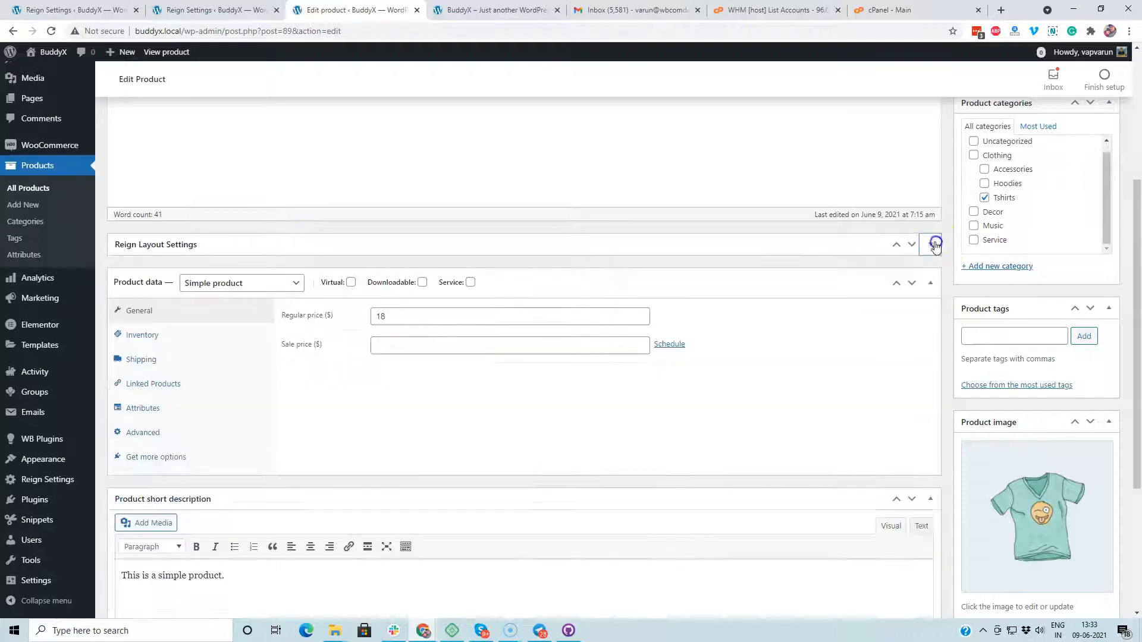
scroll(336, 285, down, 2)
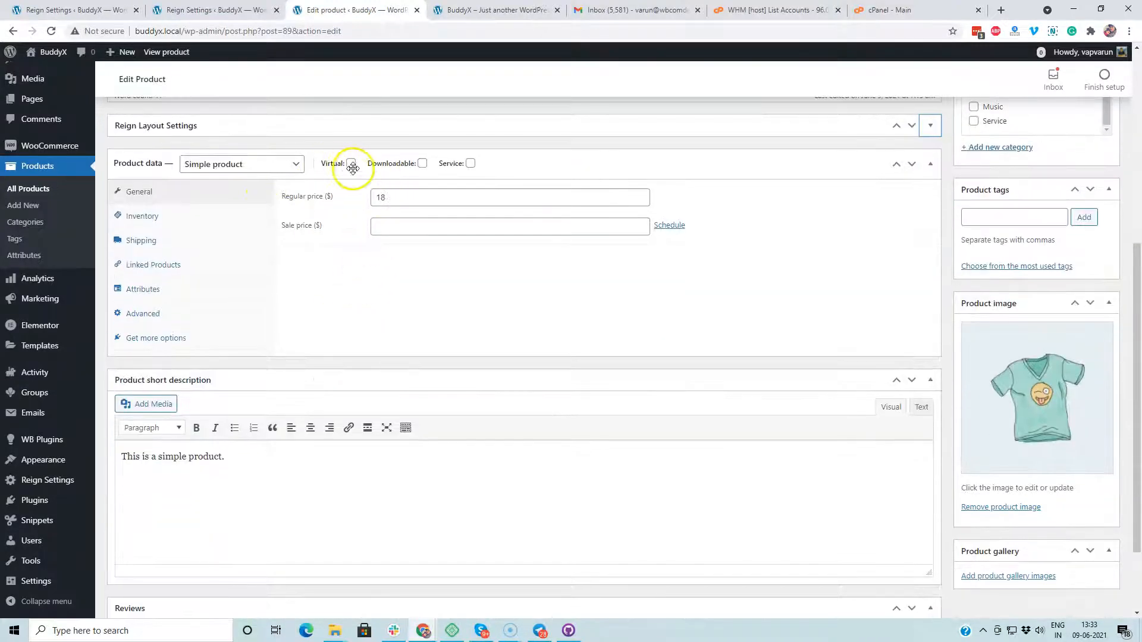
click(470, 164)
scroll(488, 351, up, 1)
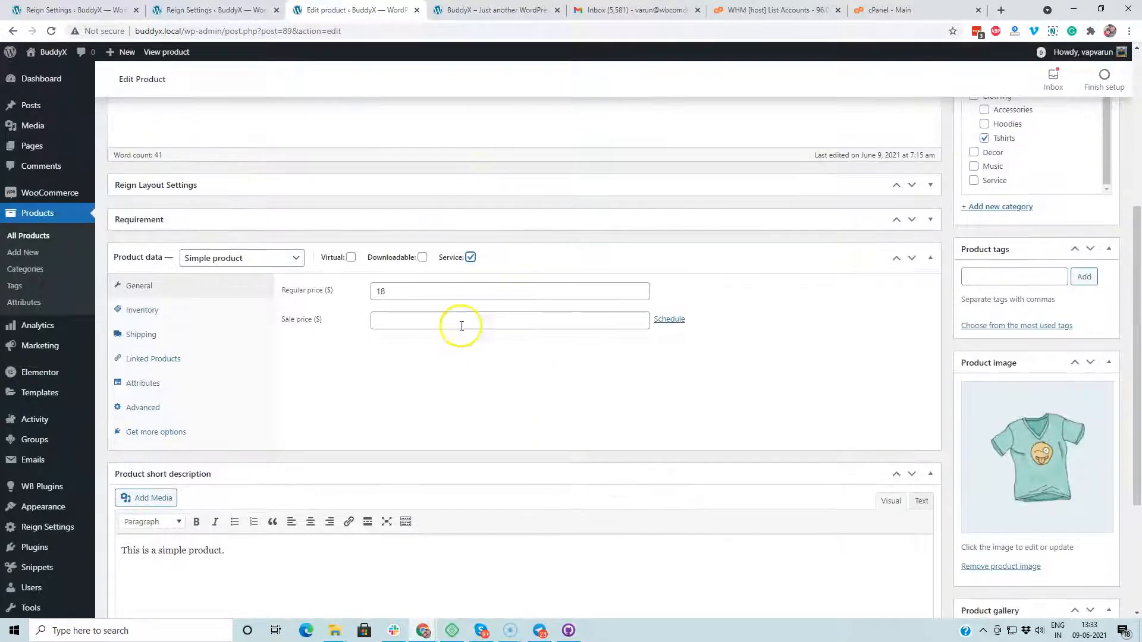
click(931, 220)
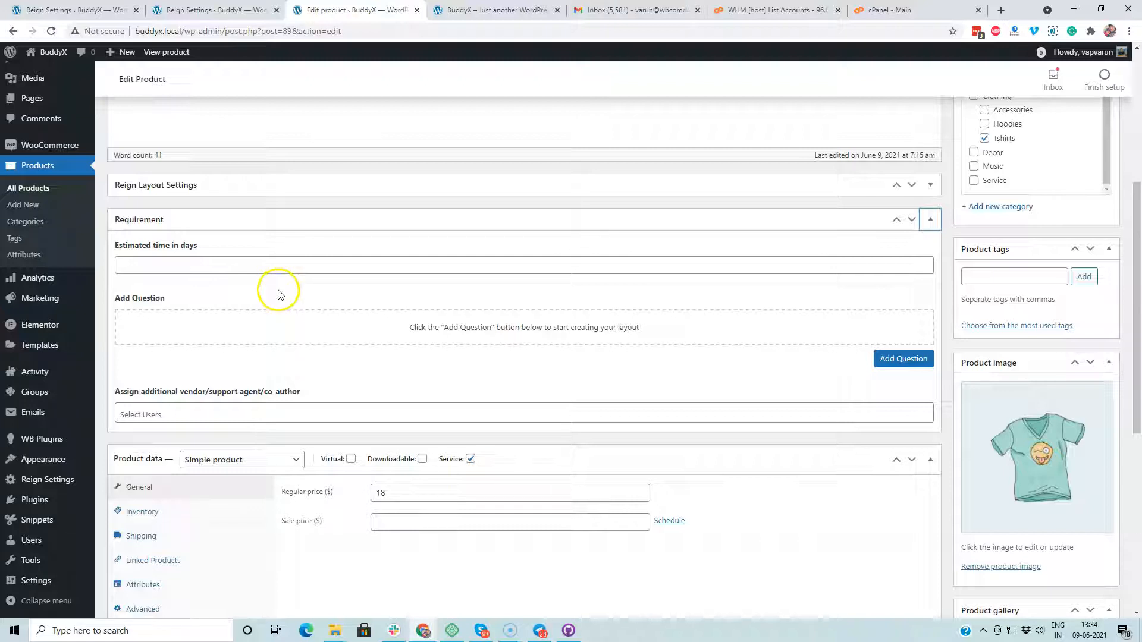
Step: Set the estimated time to 5 days and add a Text Area question 'Please provide details'
click(241, 266)
text(5)
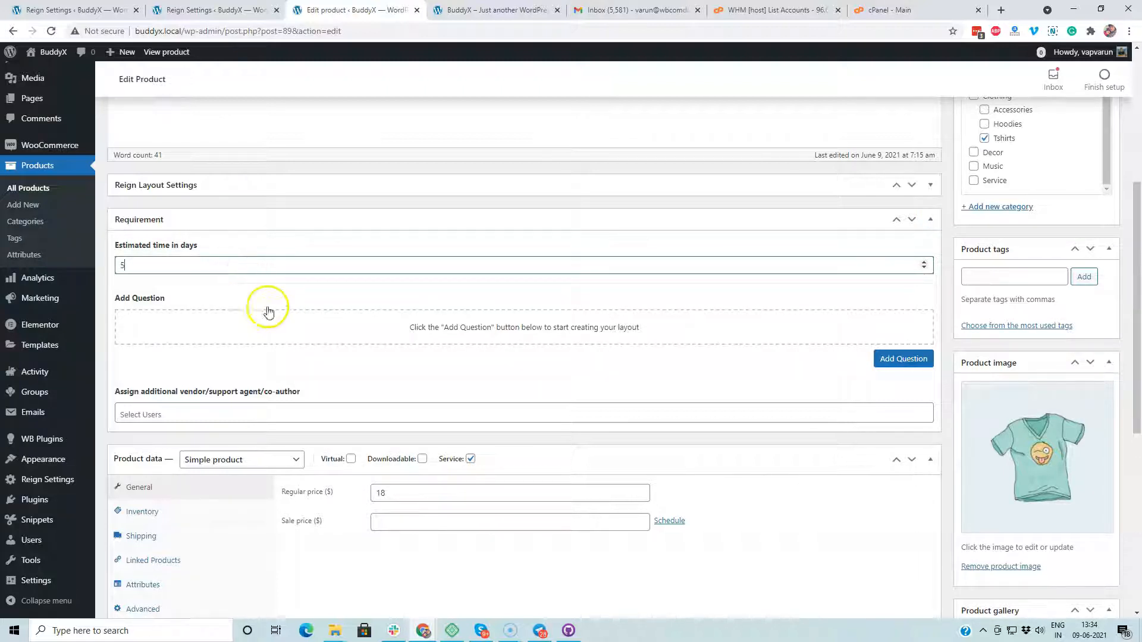
click(900, 358)
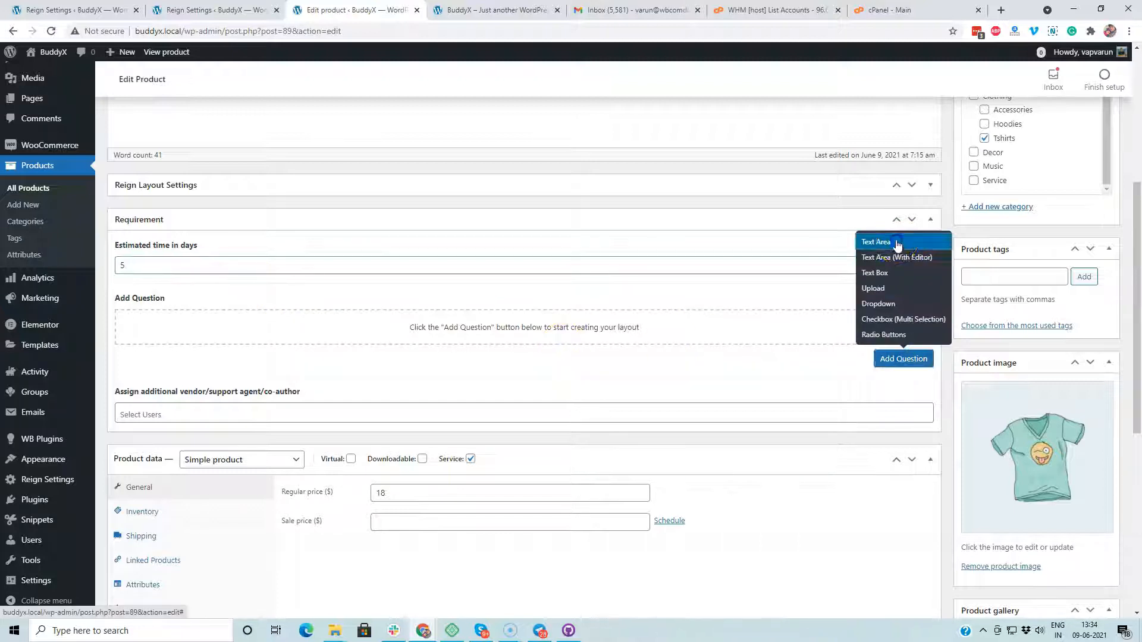
click(875, 241)
click(320, 396)
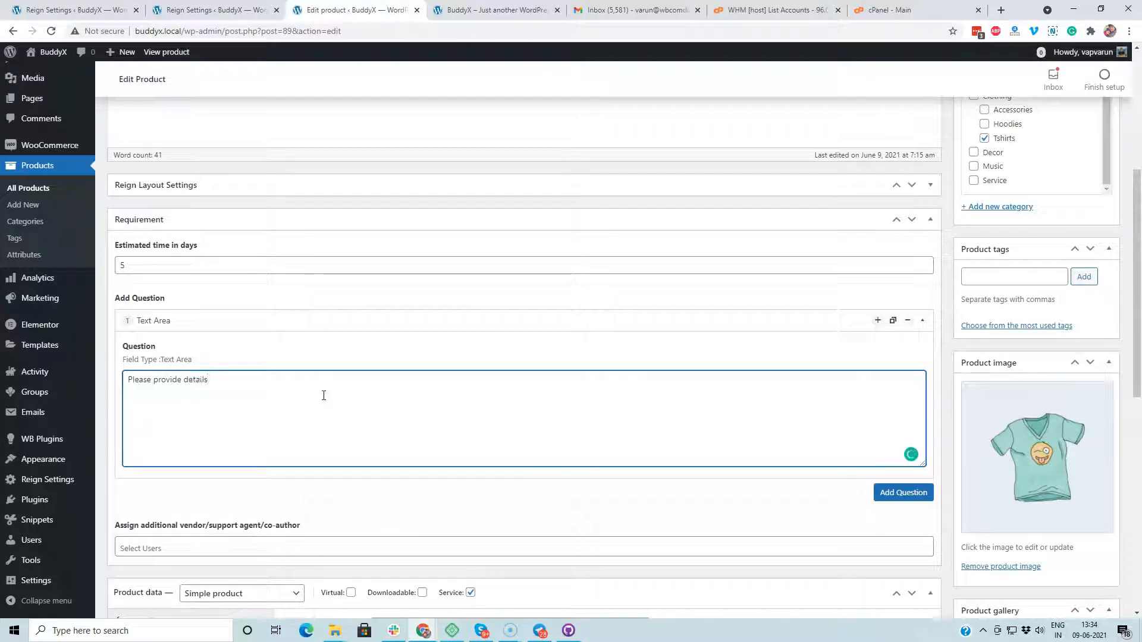
Step: Replace the extra question block with a Text Box question 'Please provide website url'
click(901, 492)
click(892, 373)
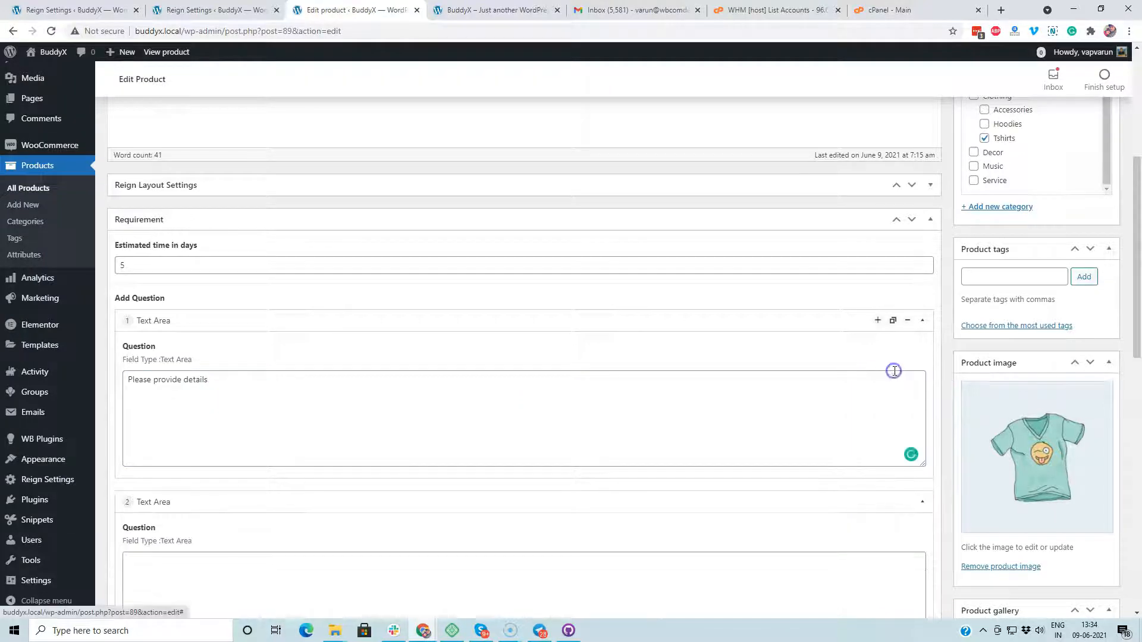
scroll(832, 454, down, 3)
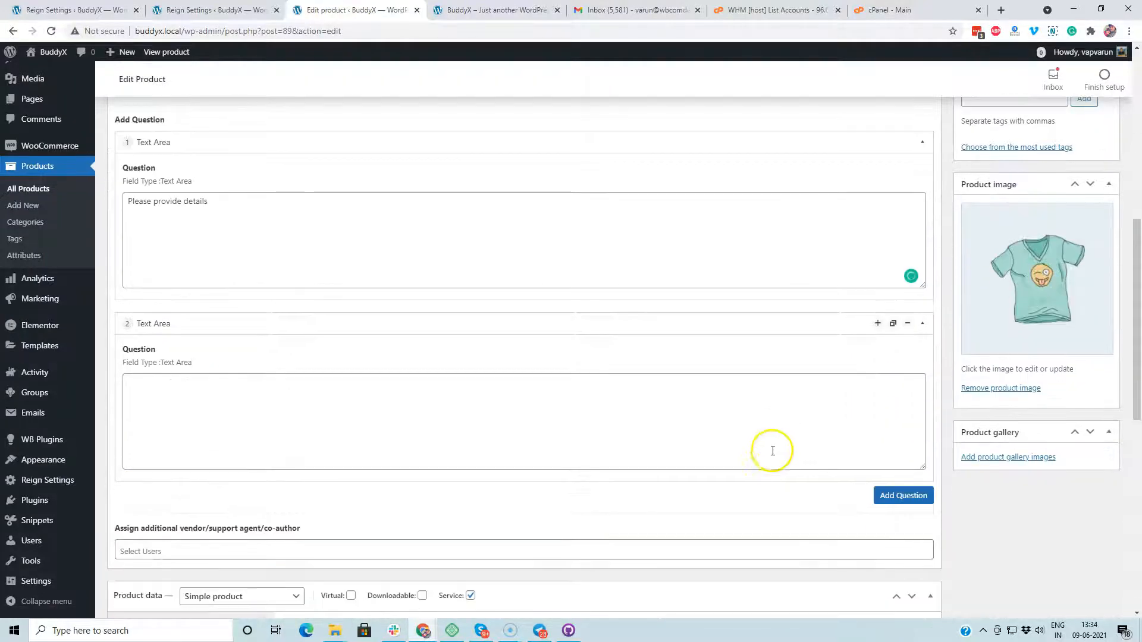
click(906, 325)
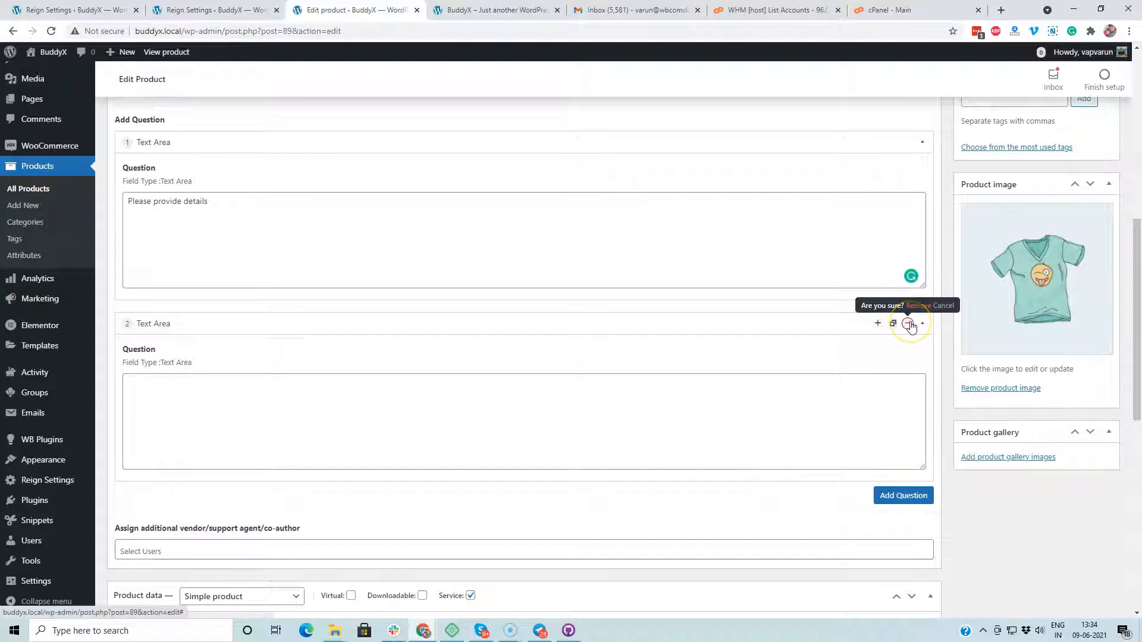
click(910, 325)
click(902, 315)
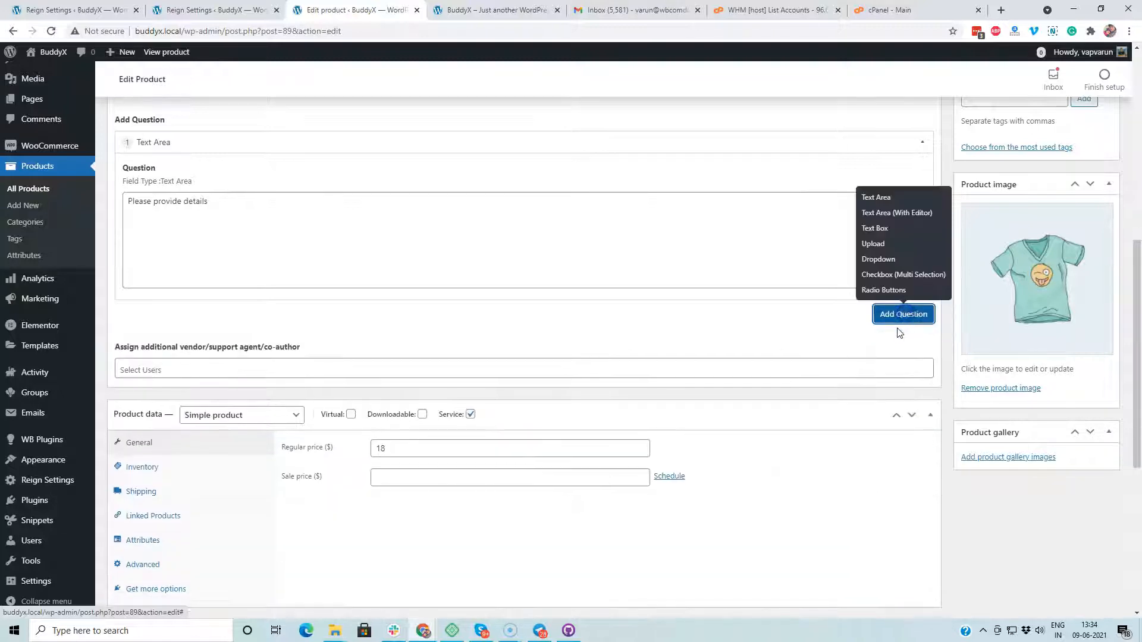
click(880, 228)
click(184, 381)
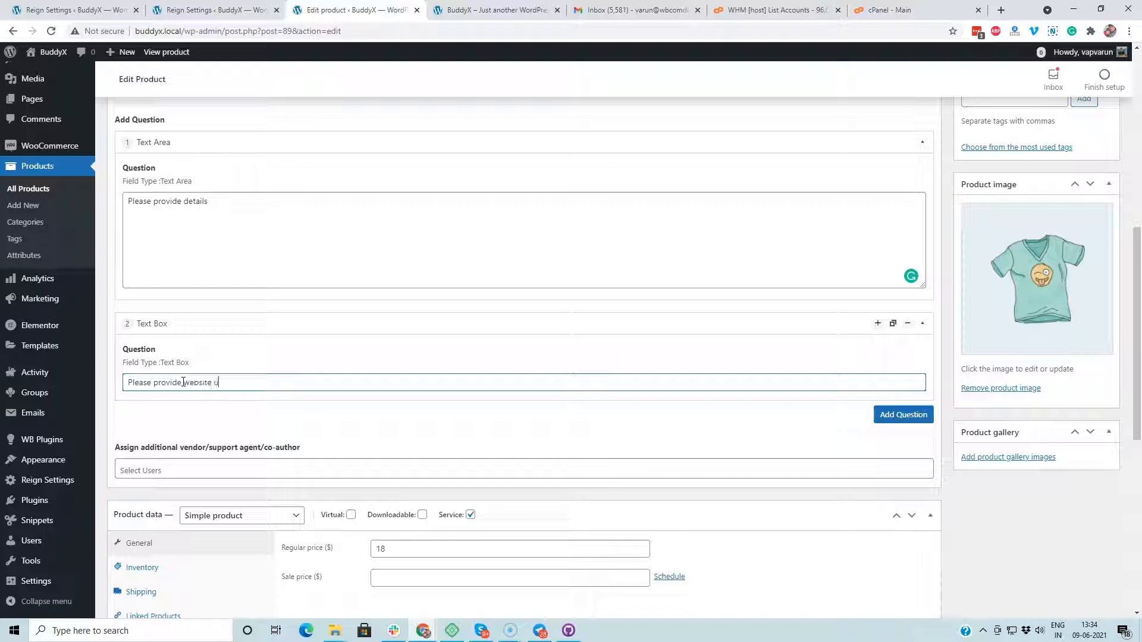
click(369, 418)
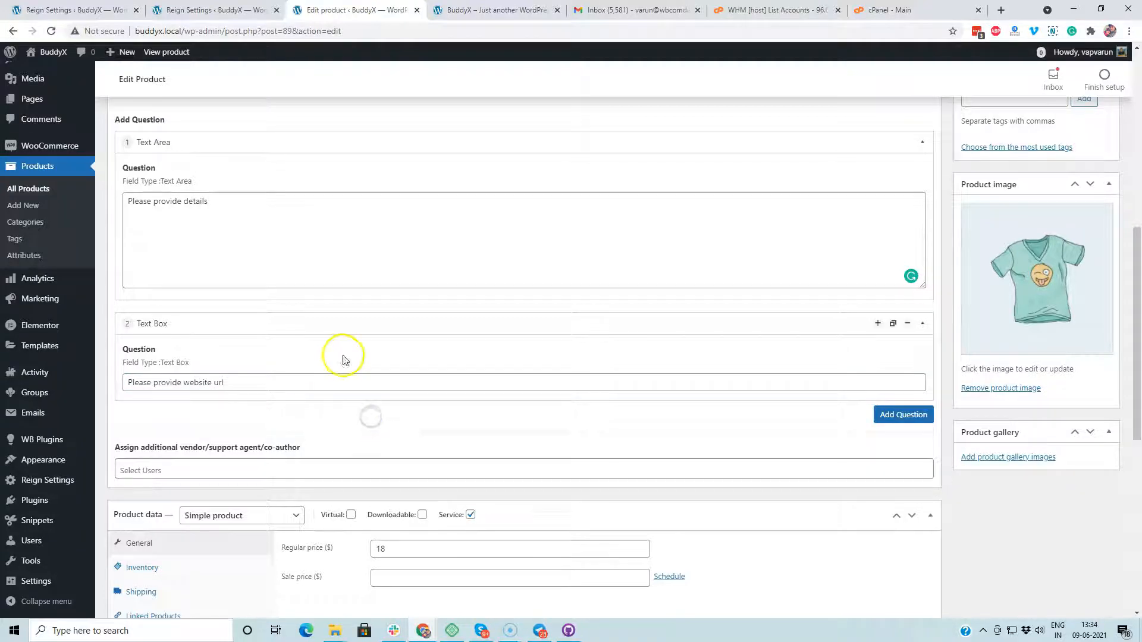
Step: Save the product changes with Update
scroll(347, 382, down, 3)
scroll(1019, 216, up, 8)
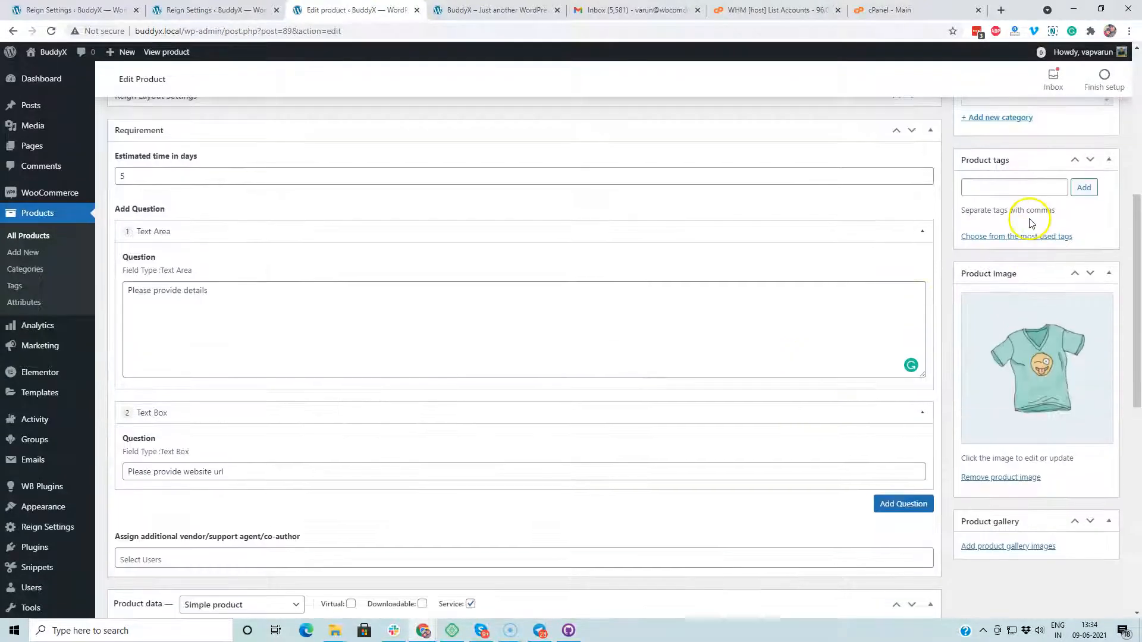
click(1101, 124)
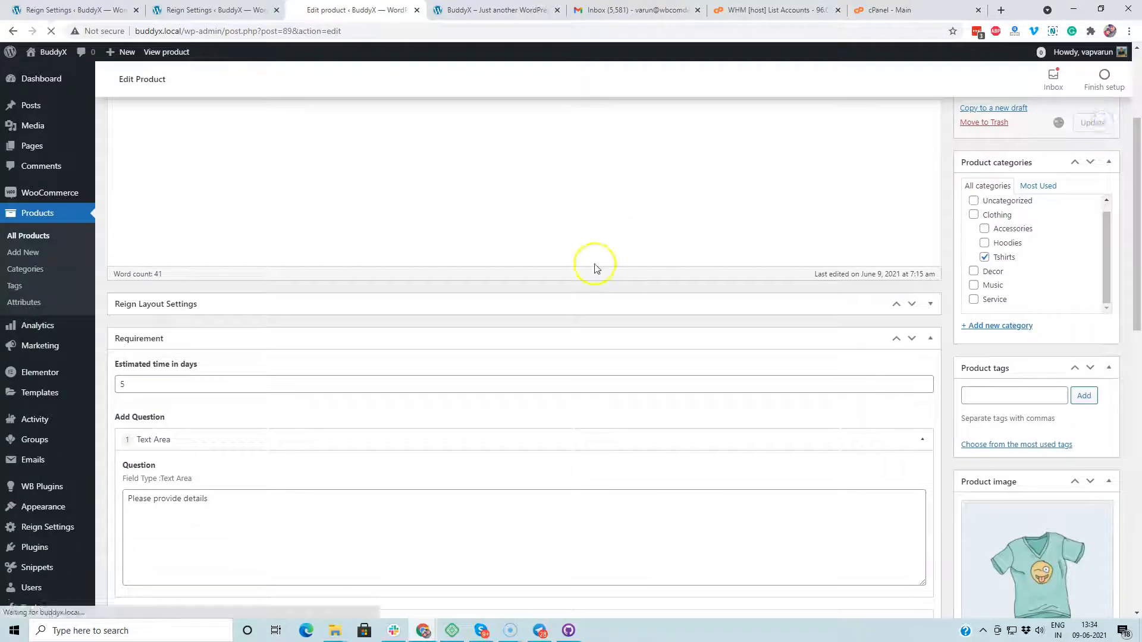
Step: Retitle the product 'T-Shirt with Logo - Service', tick the Service category, and update it
scroll(380, 315, up, 3)
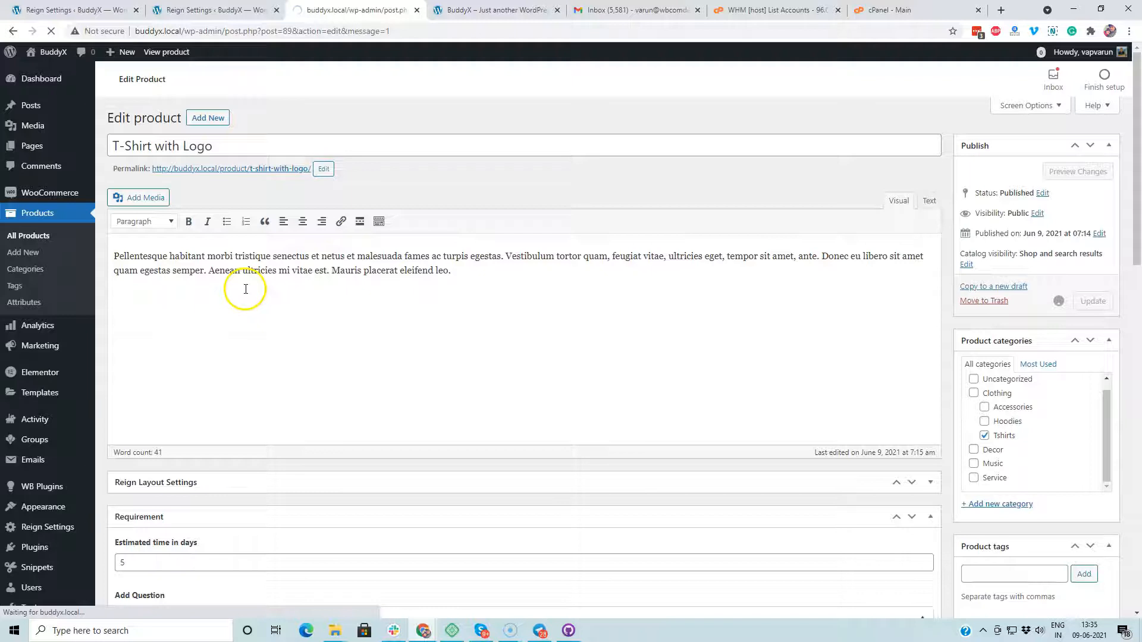
click(249, 211)
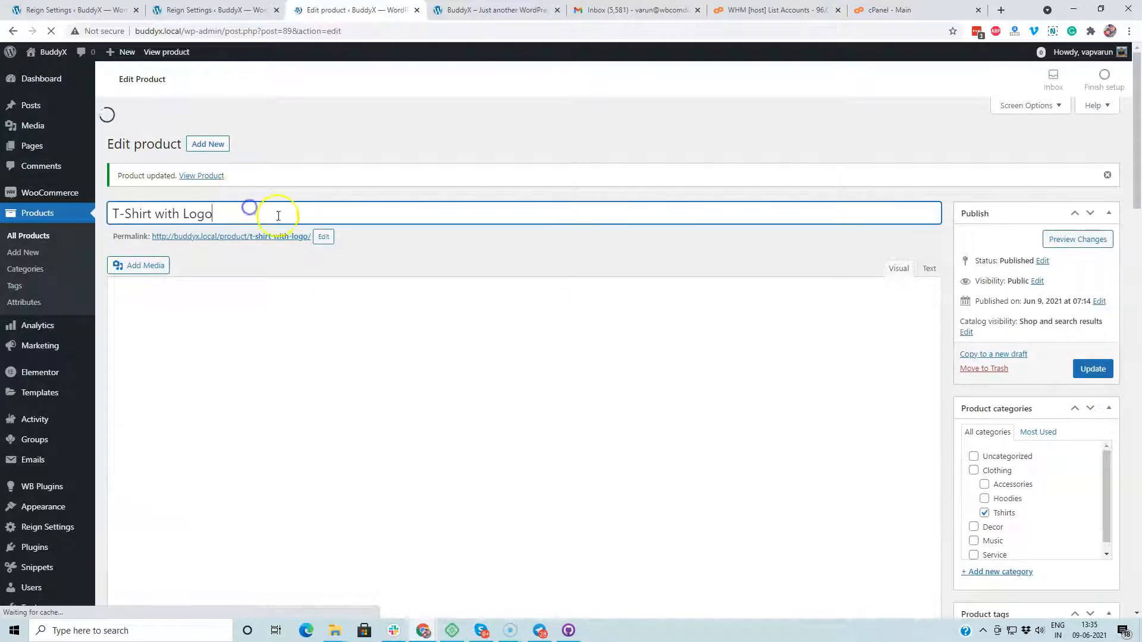
text(- Service)
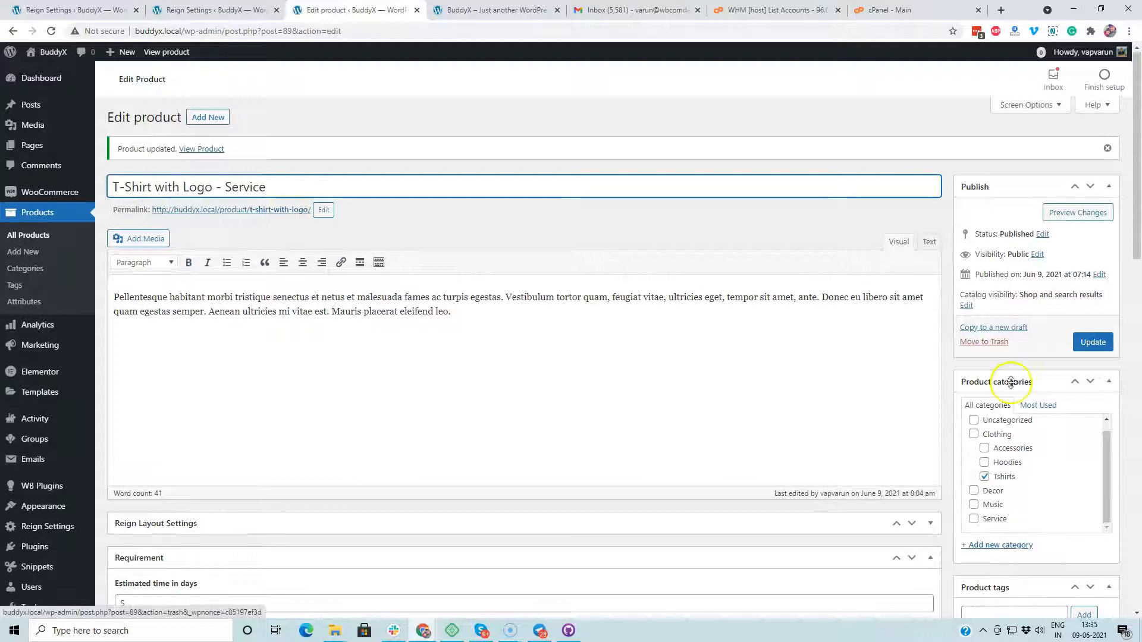
scroll(1005, 398, down, 1)
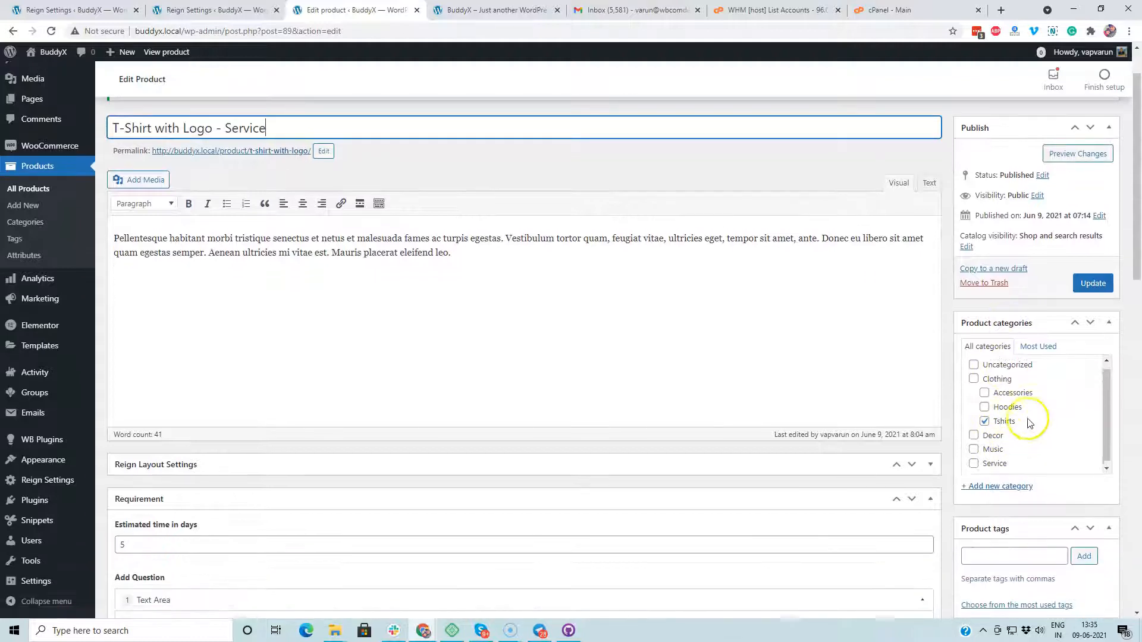
click(973, 470)
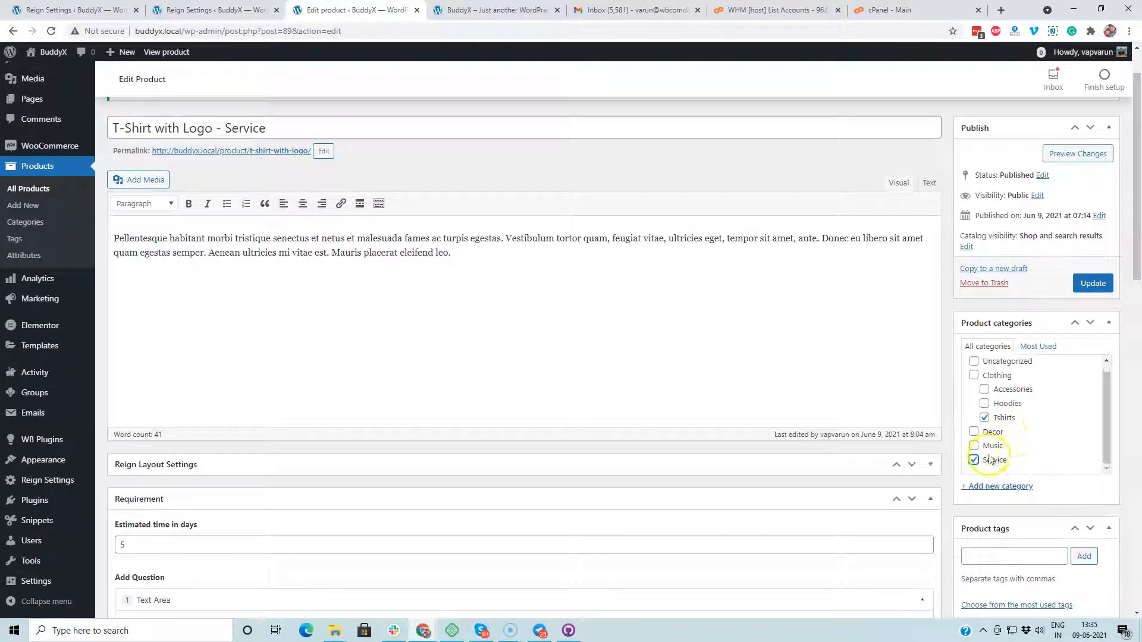
click(1106, 285)
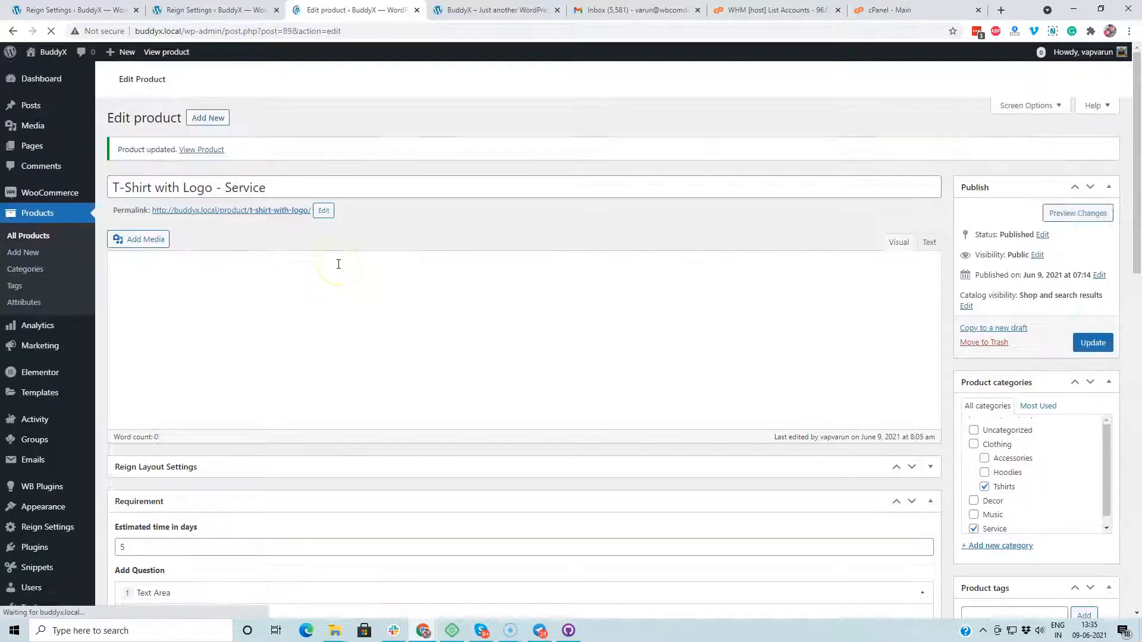
Step: Collapse the Text Area and Text Box question panels, then go to Users > All Users
scroll(338, 264, down, 6)
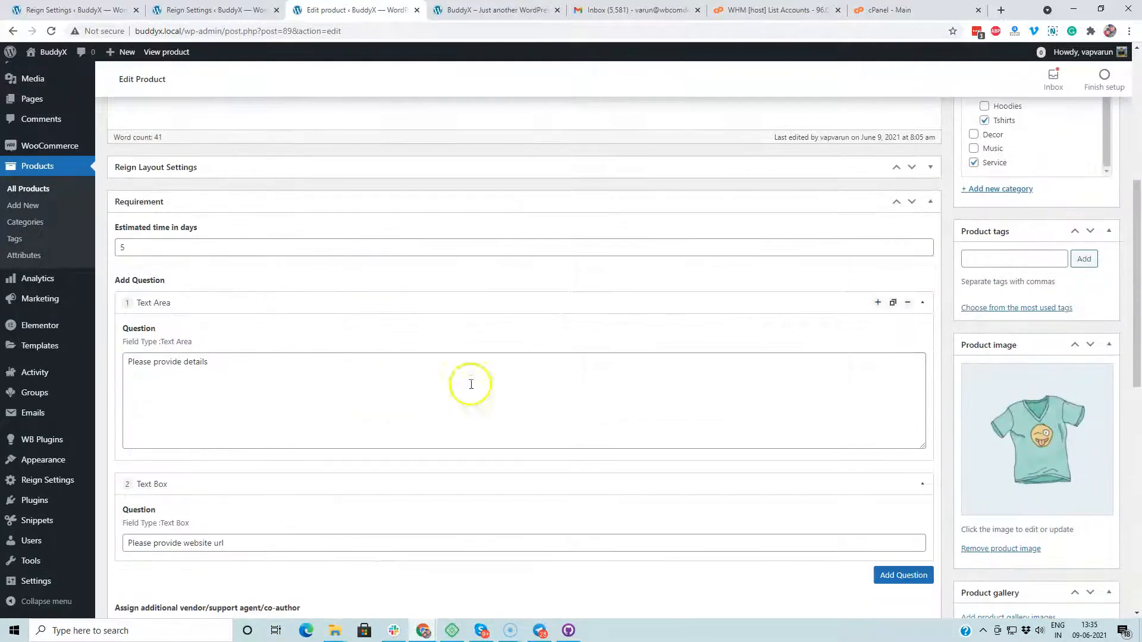
click(922, 302)
click(922, 337)
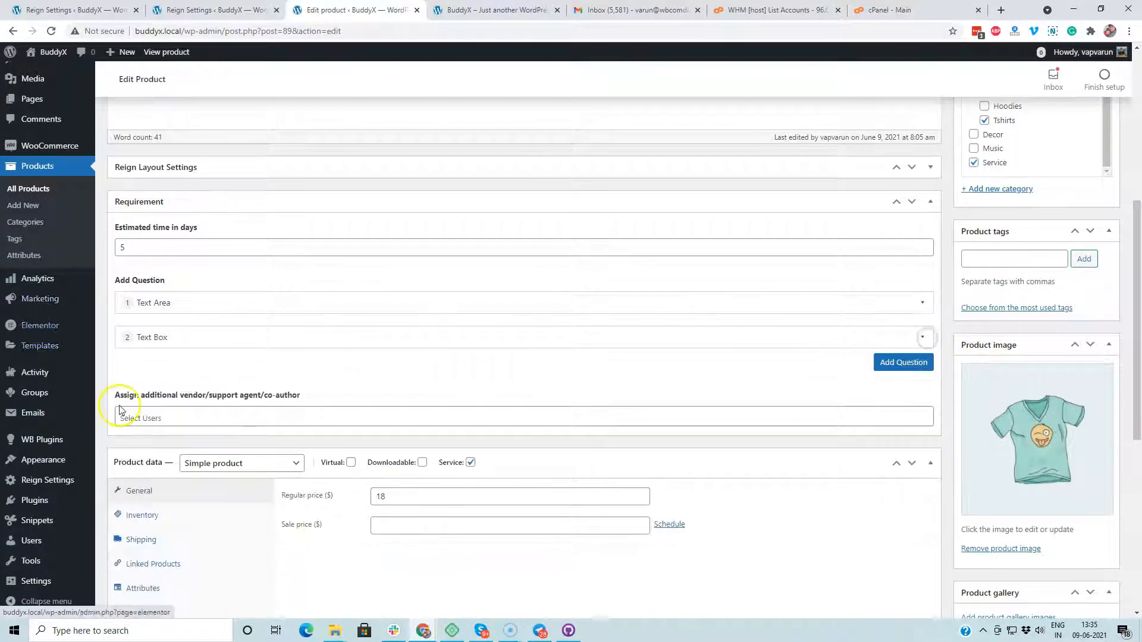
scroll(71, 416, down, 2)
scroll(44, 493, down, 2)
mouse_move(46, 482)
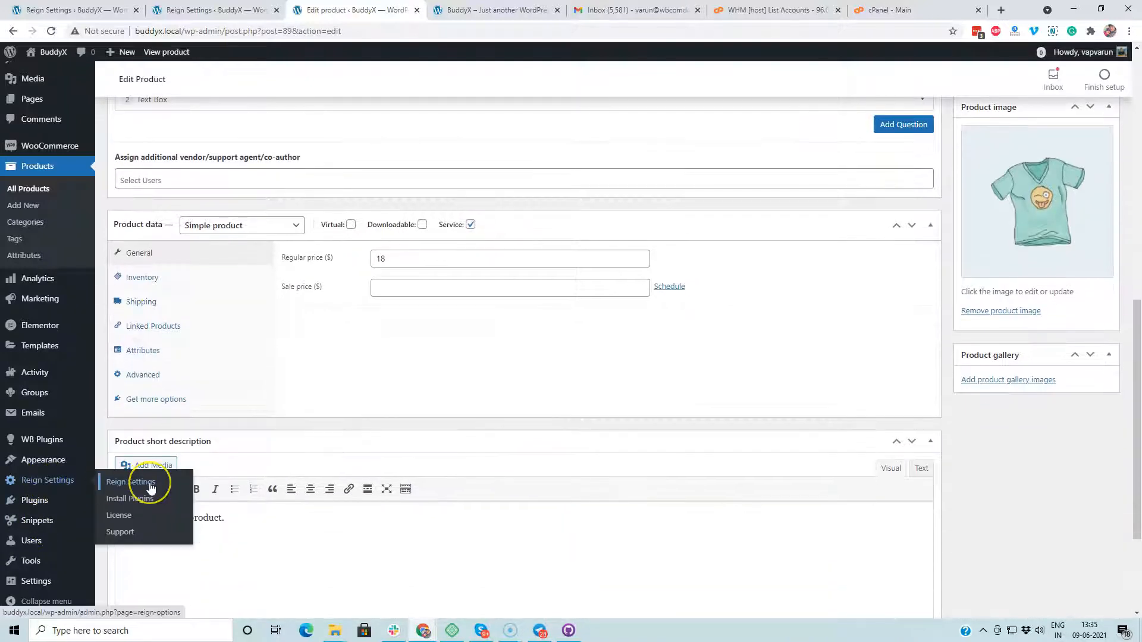
mouse_move(38, 541)
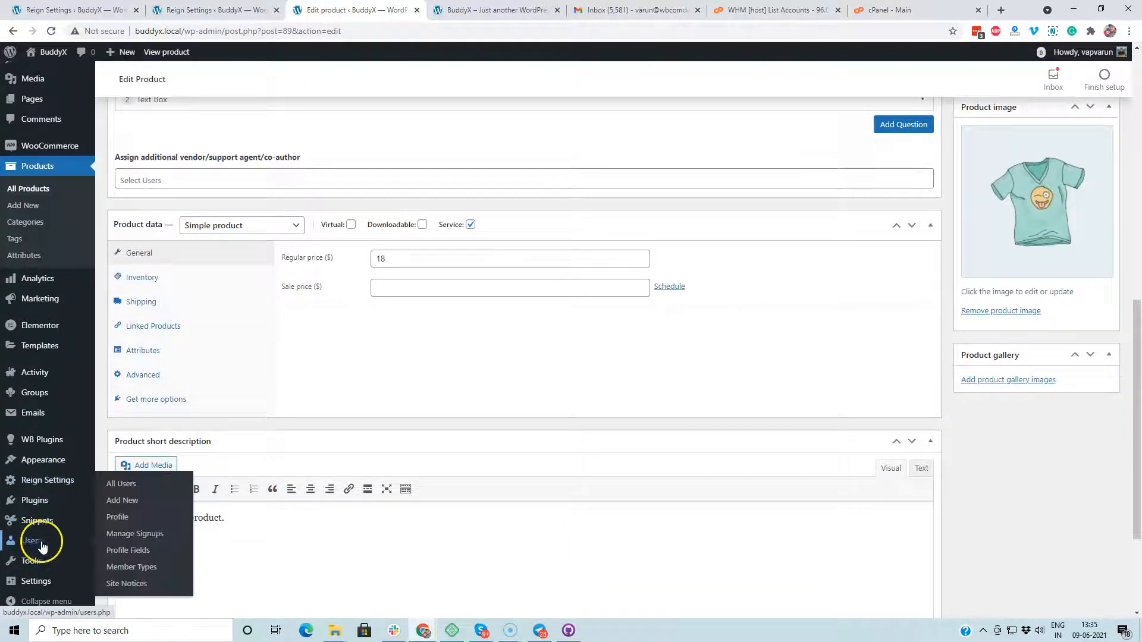
click(122, 485)
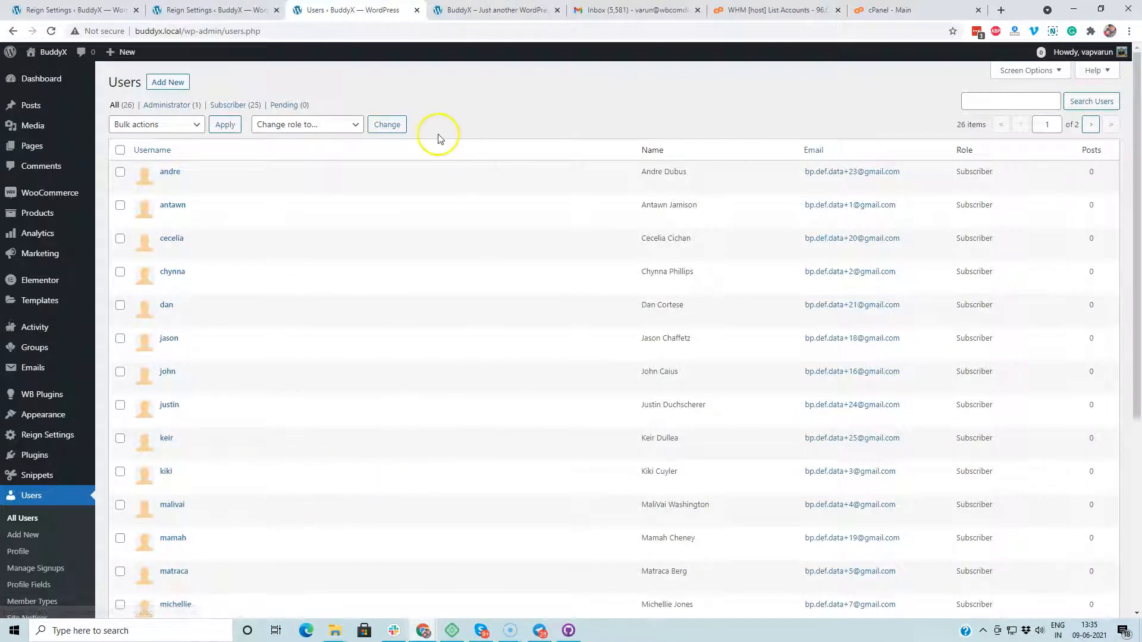
Step: Switch to the first subscriber account and go to the BuddyX Shop page
mouse_move(192, 208)
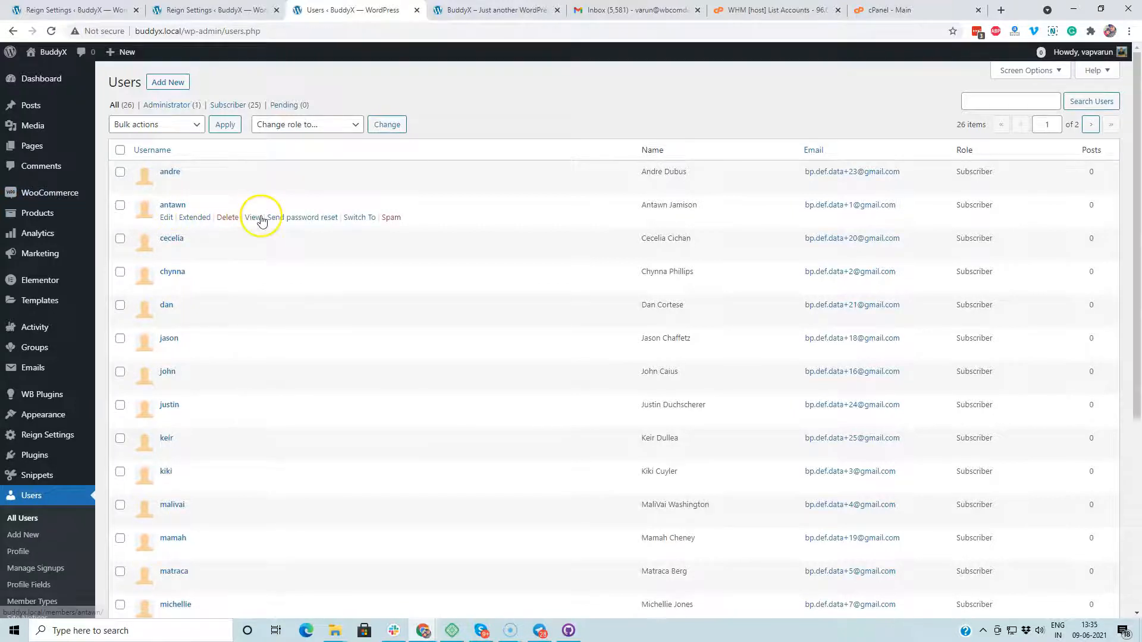
scroll(261, 214, down, 4)
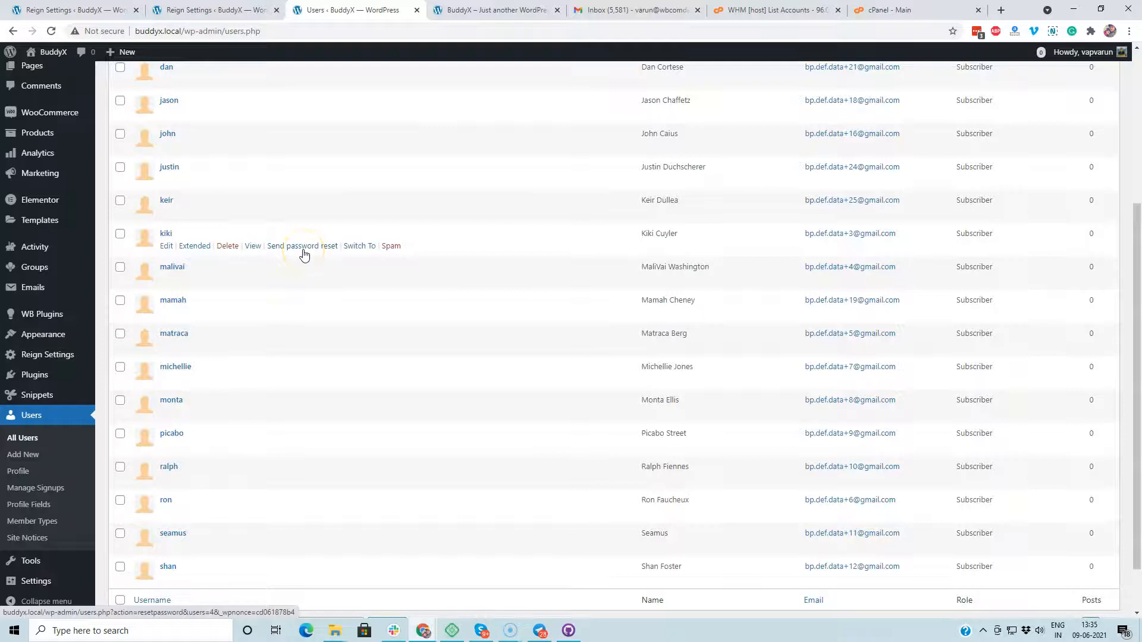
scroll(304, 254, up, 4)
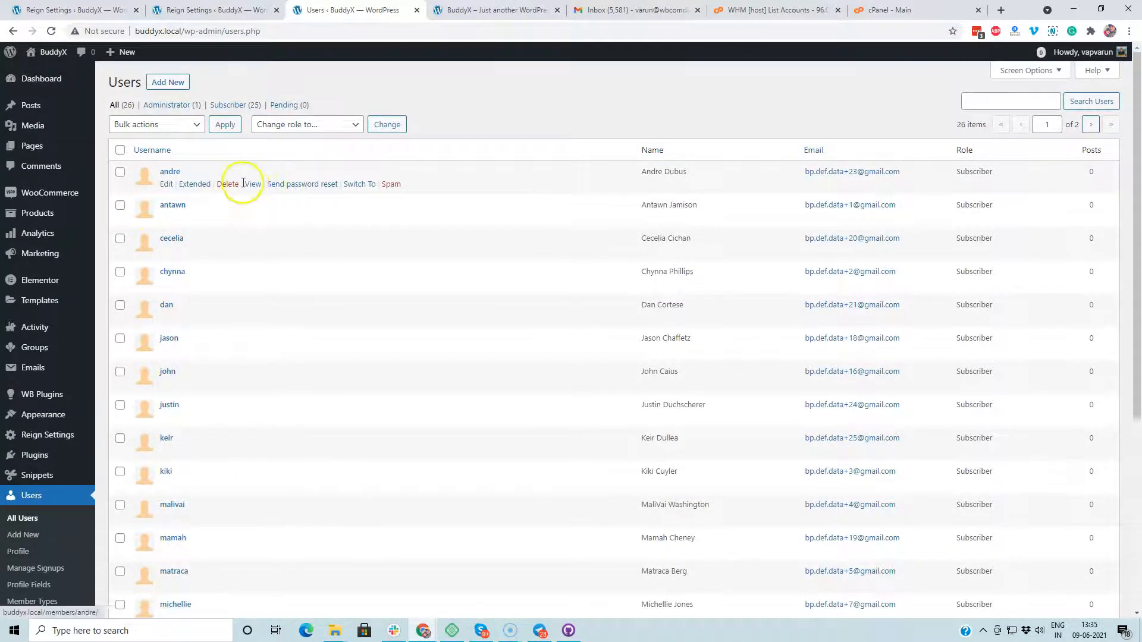
click(359, 183)
click(607, 76)
Step: Add T-Shirt with Logo – Service to the cart and proceed to checkout from the cart
scroll(719, 255, down, 4)
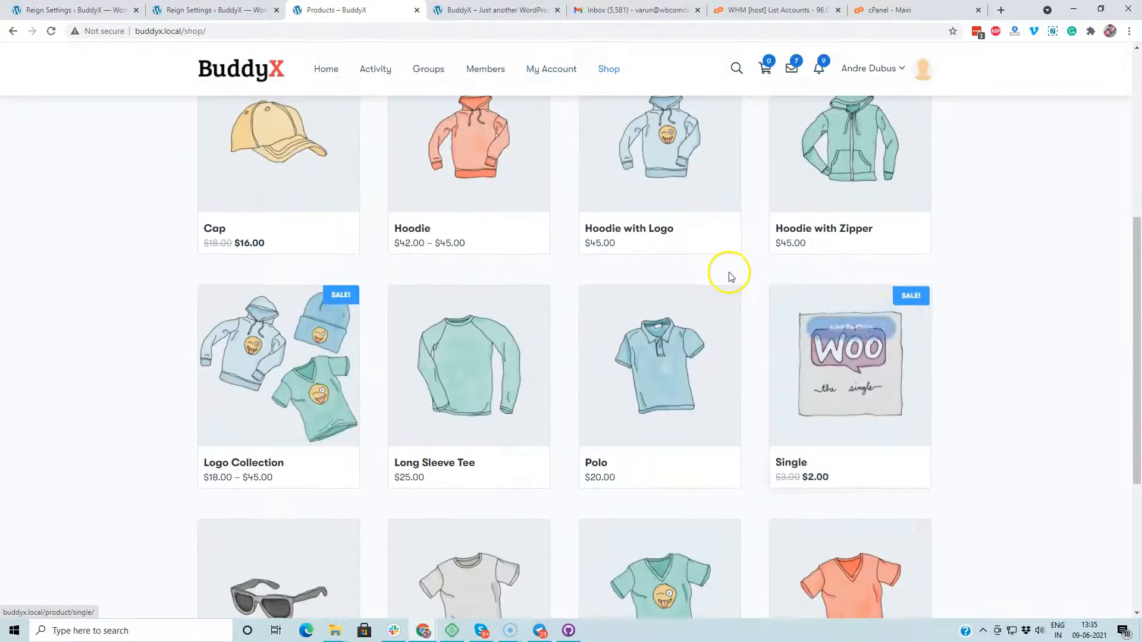
scroll(763, 278, down, 5)
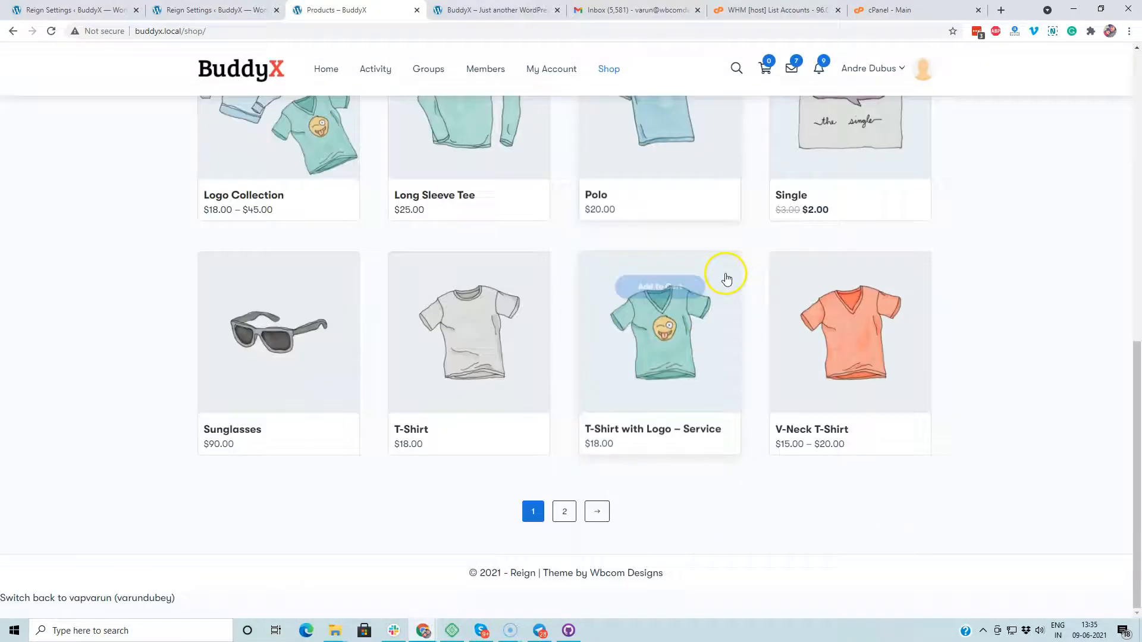
click(694, 429)
click(711, 229)
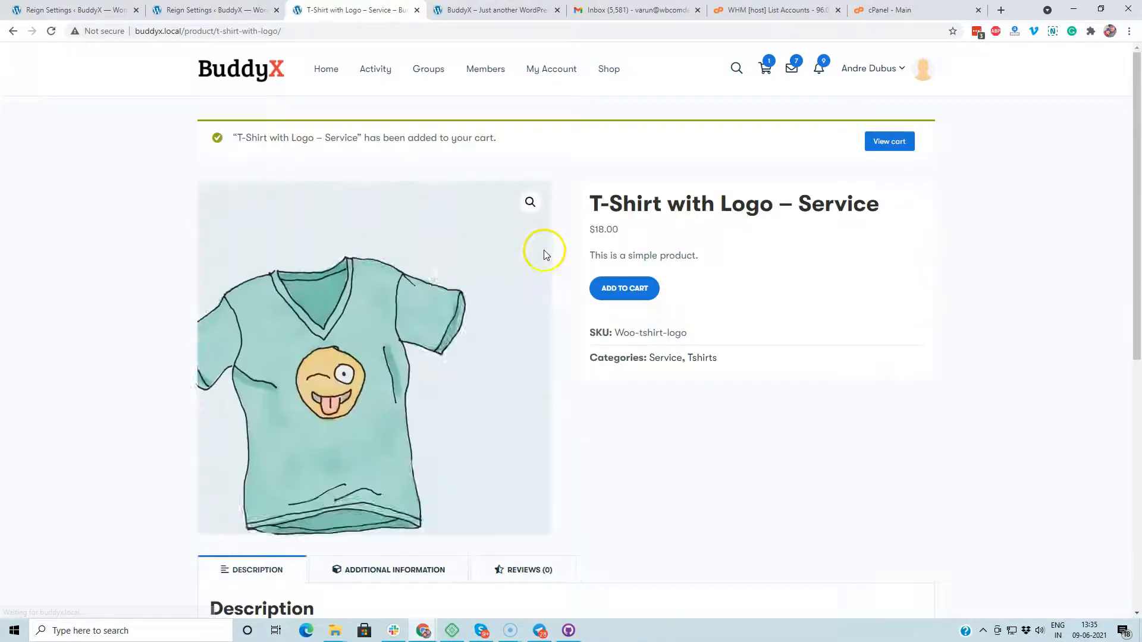
click(903, 146)
click(811, 344)
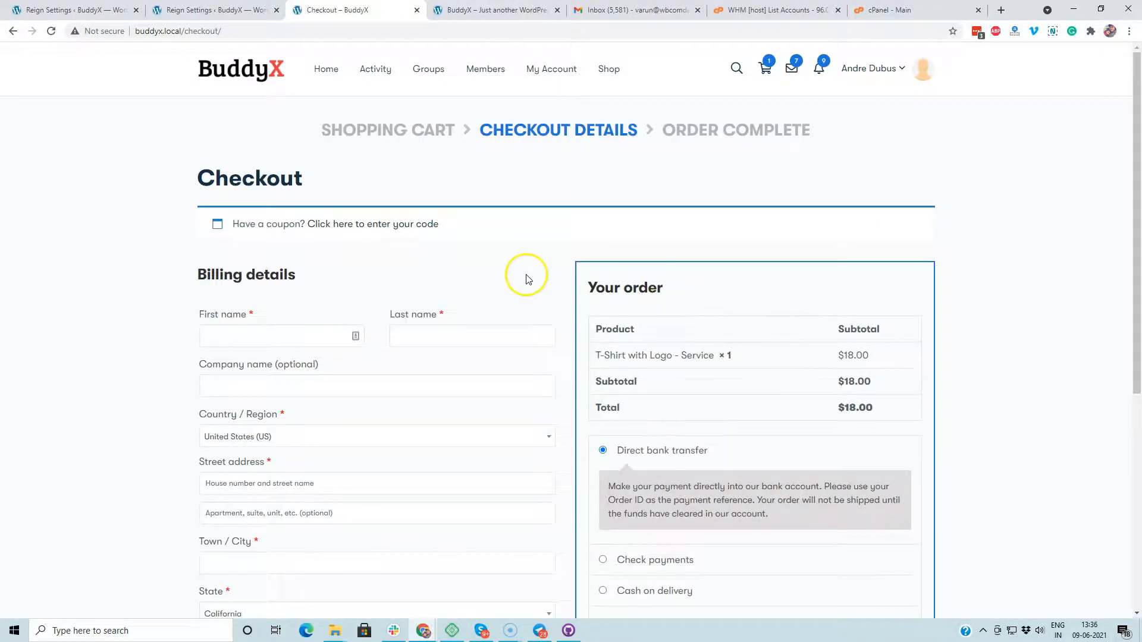
Step: Enter the billing first and last name and the company name Wbcom Designs
scroll(529, 270, down, 3)
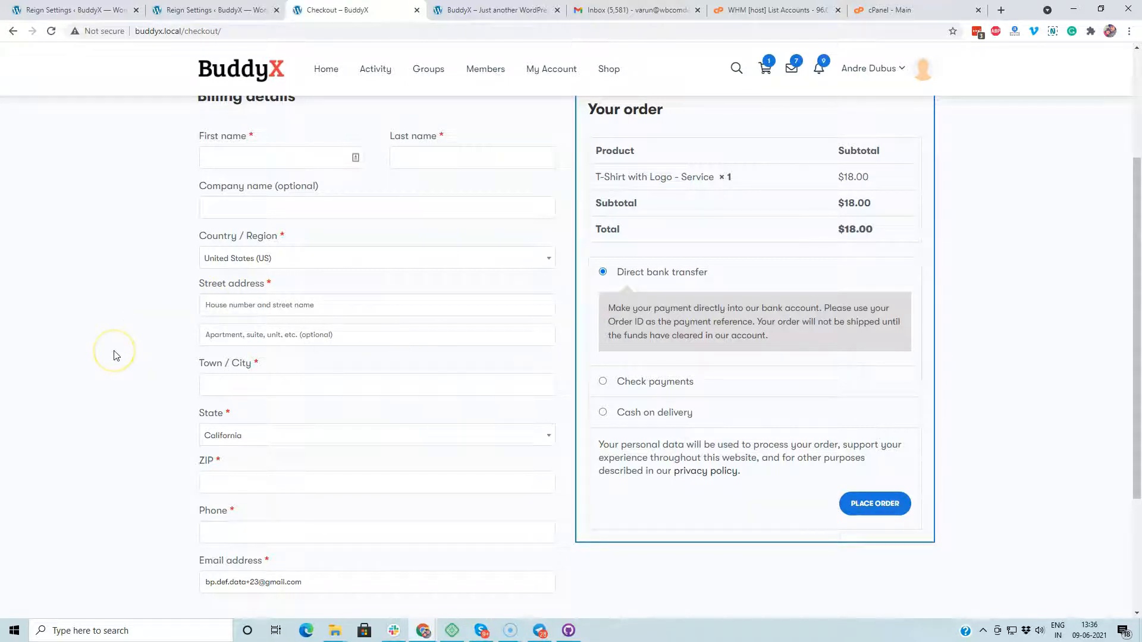
click(234, 164)
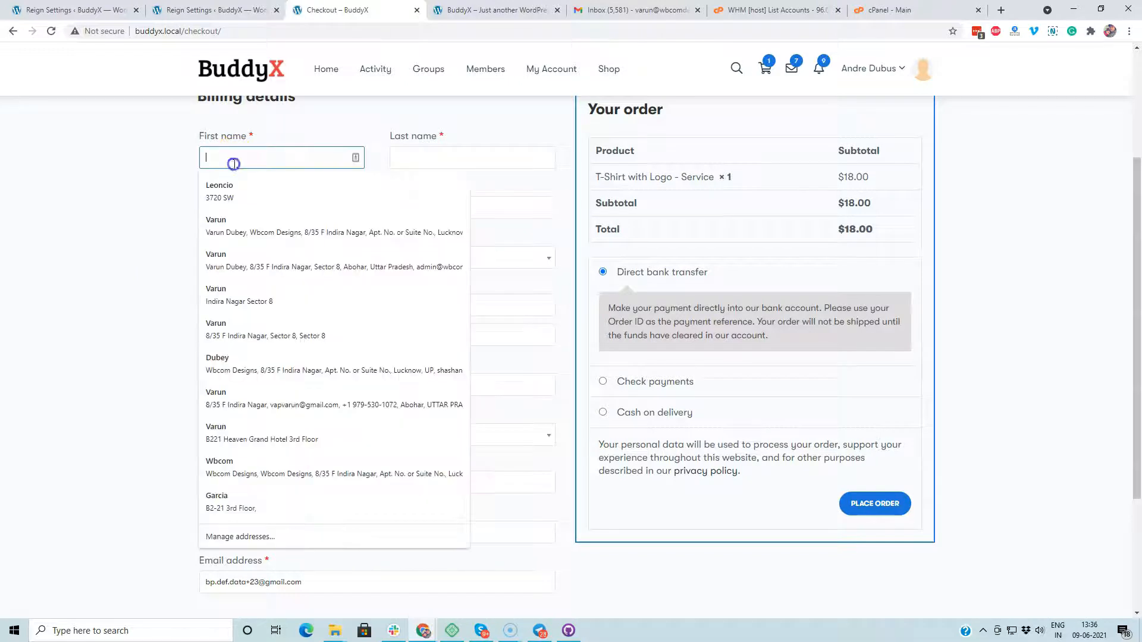
text(Wbcom)
key(Tab)
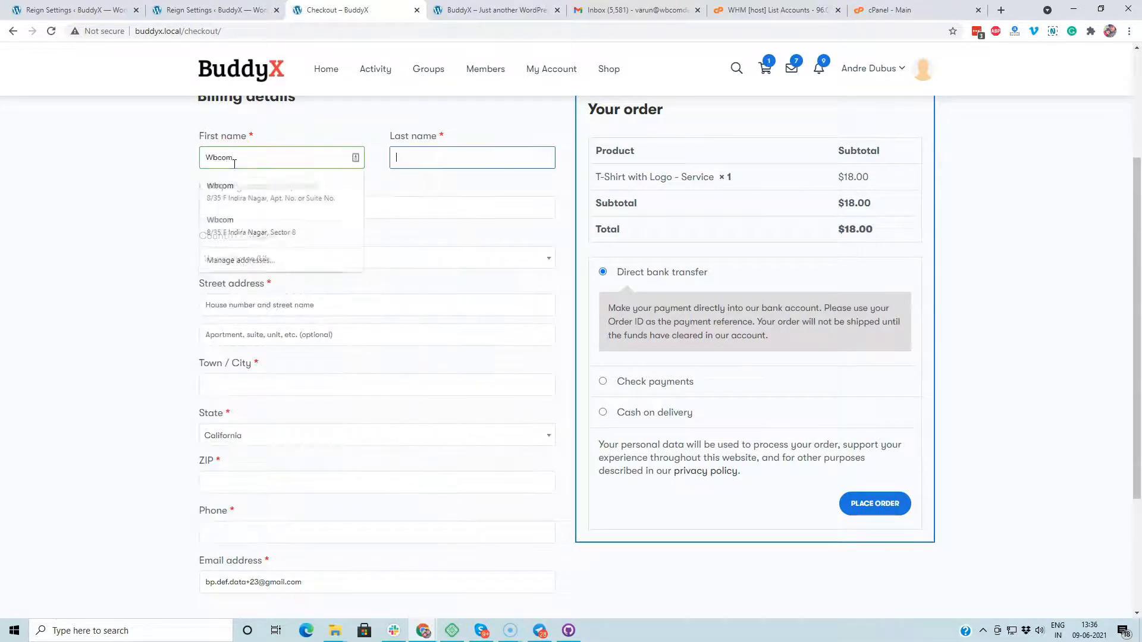
text(Designs)
key(Tab)
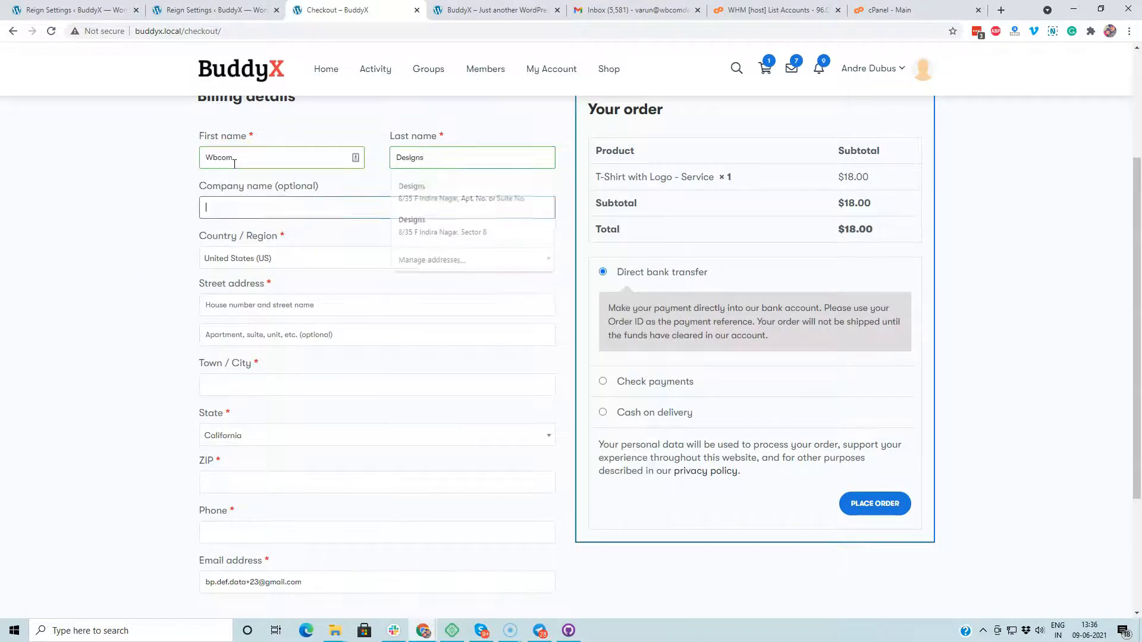
text(Wbcom )
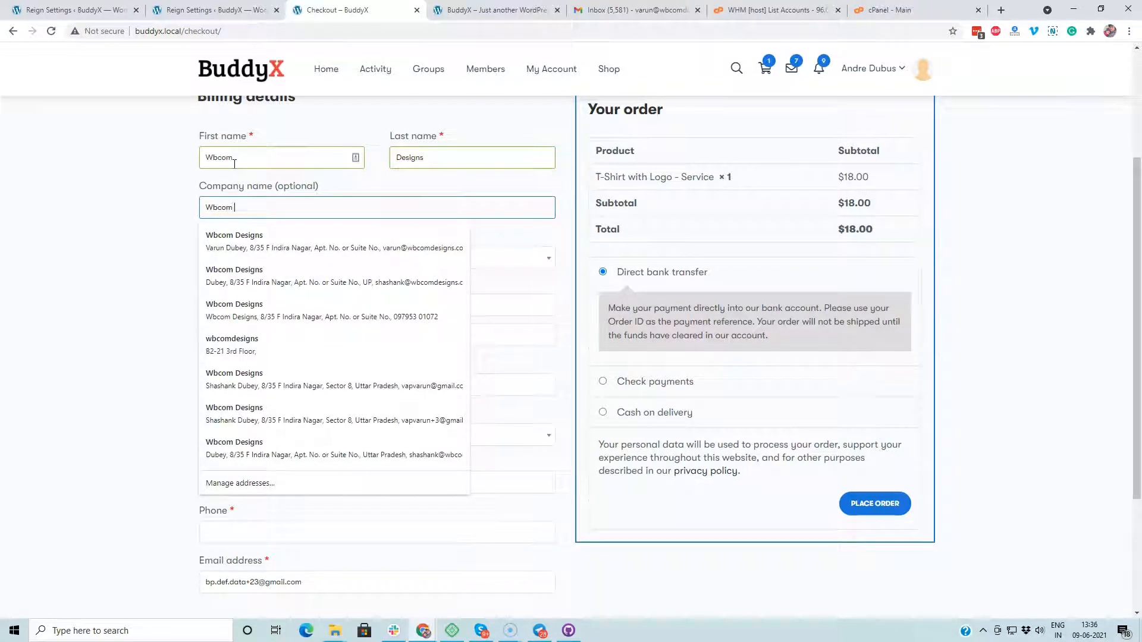
text(Designs)
key(Tab)
Step: Fill in the street address, apartment line, and city, and choose Georgia as the state
click(258, 305)
text(2234)
click(251, 334)
text(2345)
click(264, 384)
text(Porland)
key(Tab)
click(247, 436)
text(ora)
key(BackSpace)
text(g)
click(238, 479)
Step: Enter the ZIP code and phone number, then place the order
scroll(232, 474, down, 2)
click(243, 368)
text(23456)
click(232, 410)
scroll(167, 417, down, 1)
double_click(738, 399)
scroll(741, 395, up, 2)
click(879, 436)
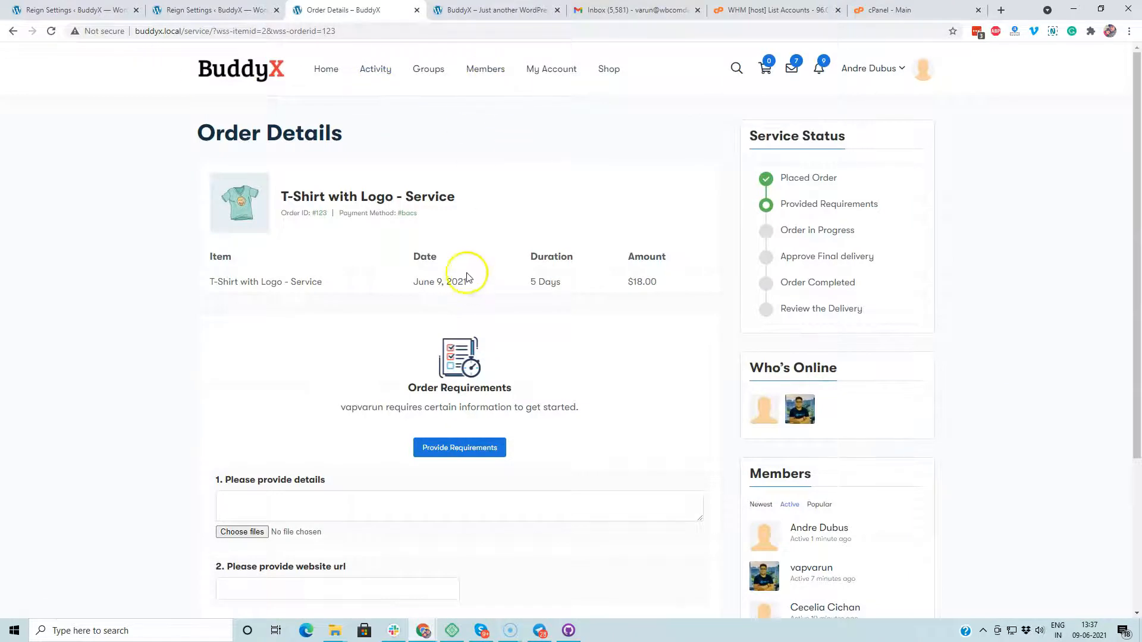
Step: Open the requirements form and enter 'sample details' as the details
scroll(559, 232, down, 3)
scroll(555, 271, up, 3)
scroll(357, 240, down, 3)
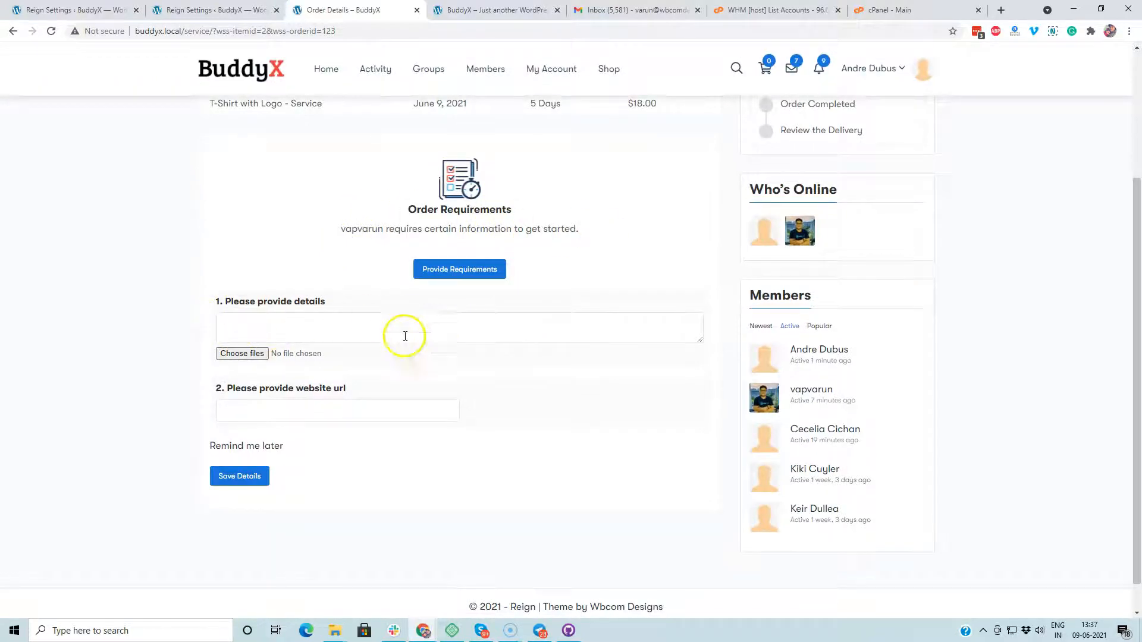
scroll(389, 208, up, 3)
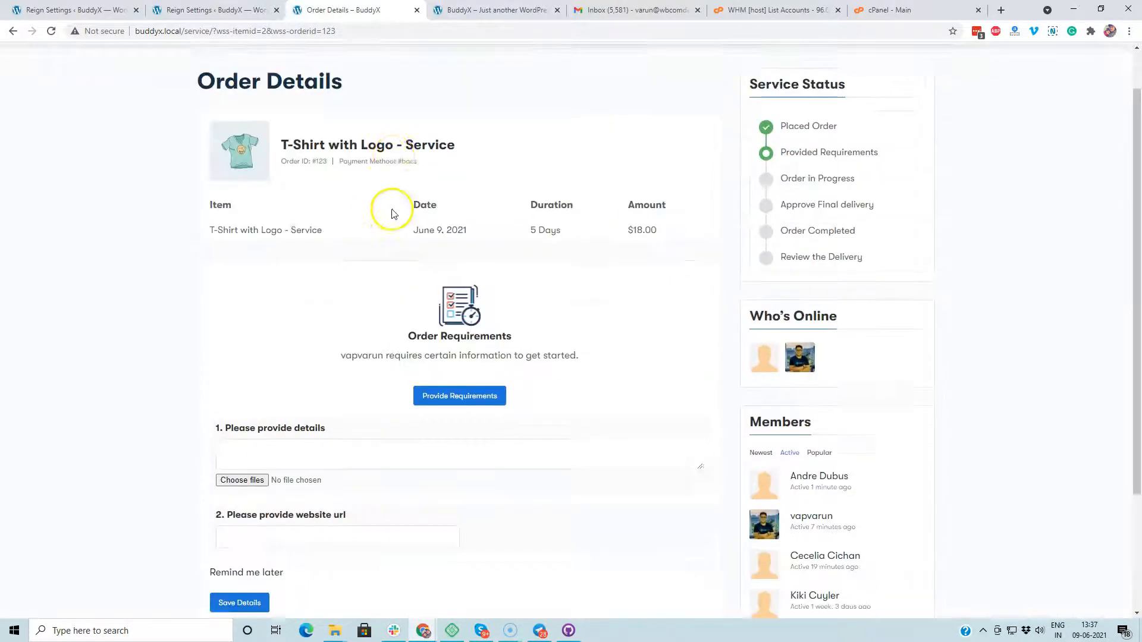
click(465, 451)
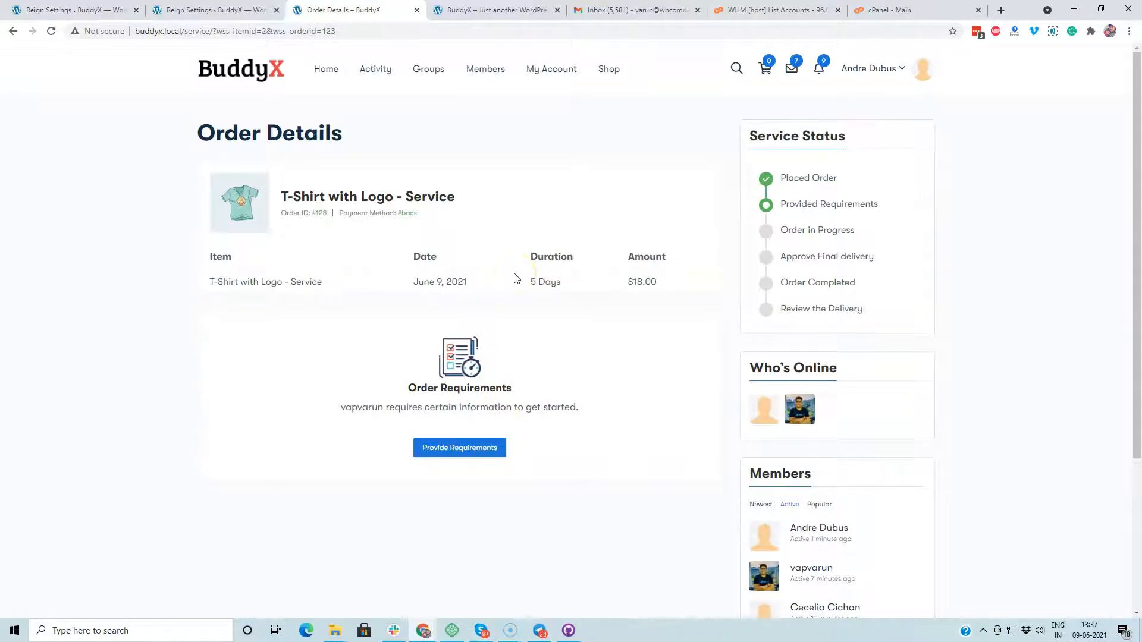
click(464, 448)
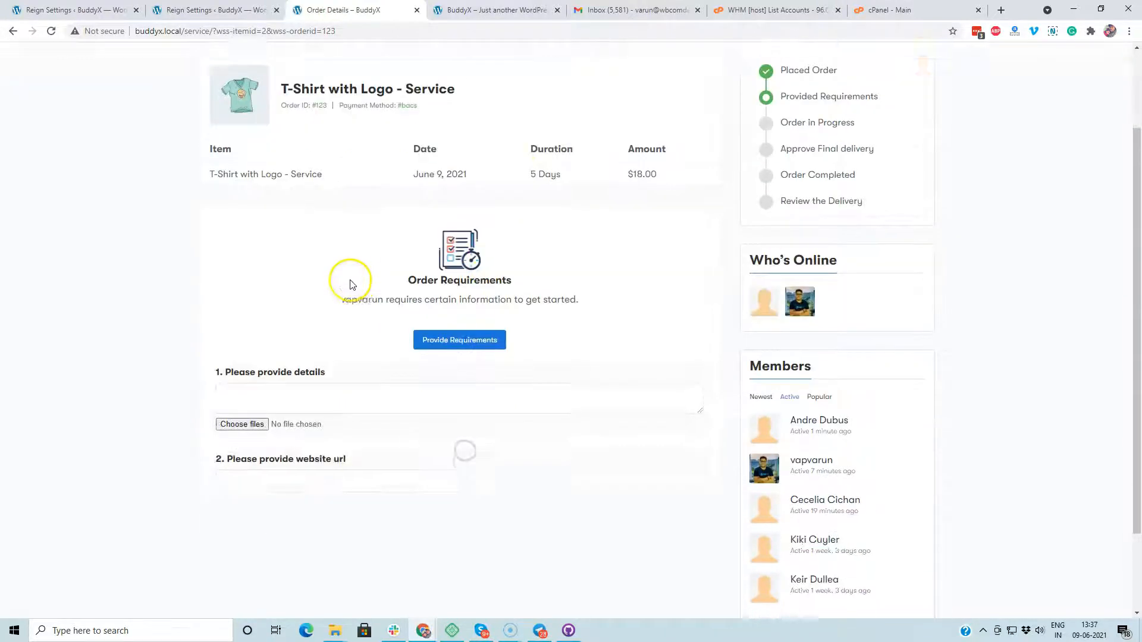
click(292, 391)
text(sam)
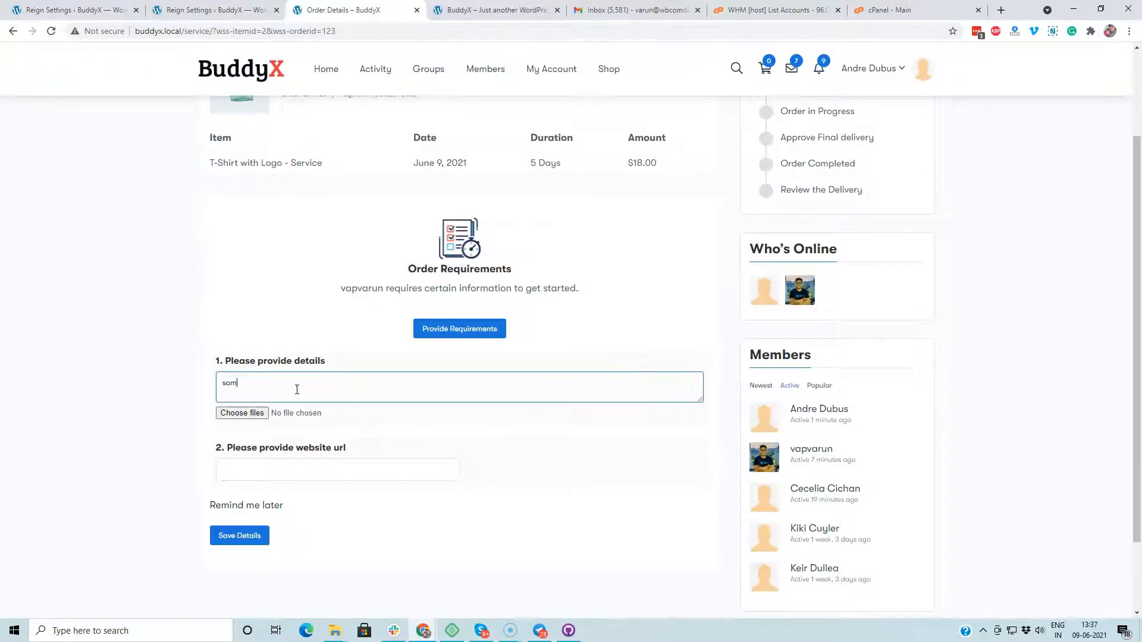
text(ple details)
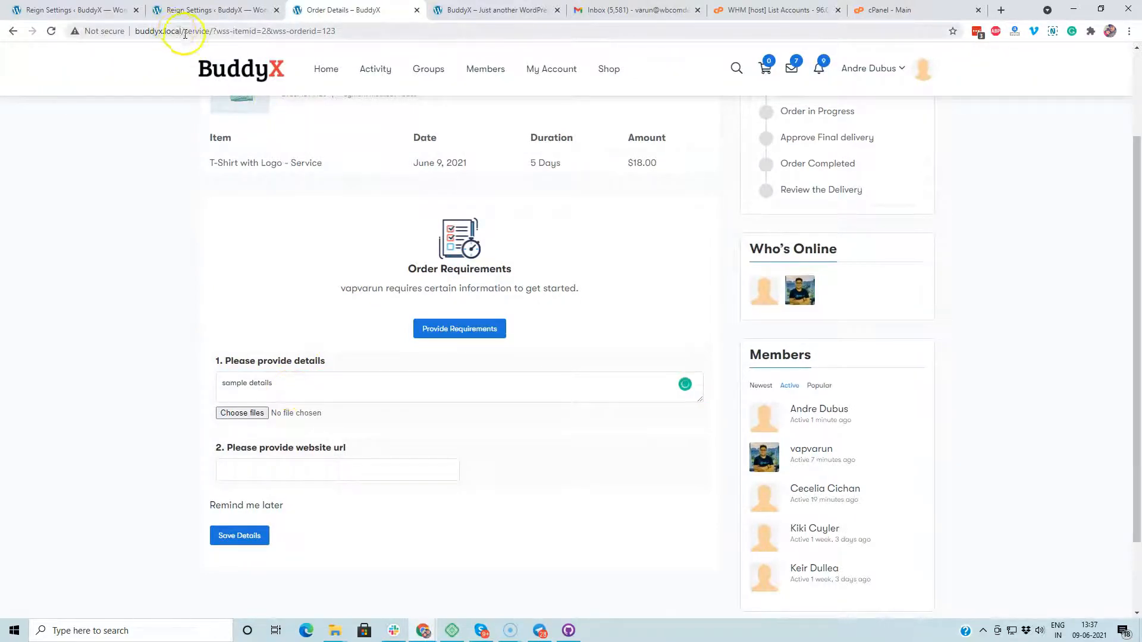
drag(184, 31, 95, 31)
click(293, 466)
text(http://buddyx.local/)
click(233, 535)
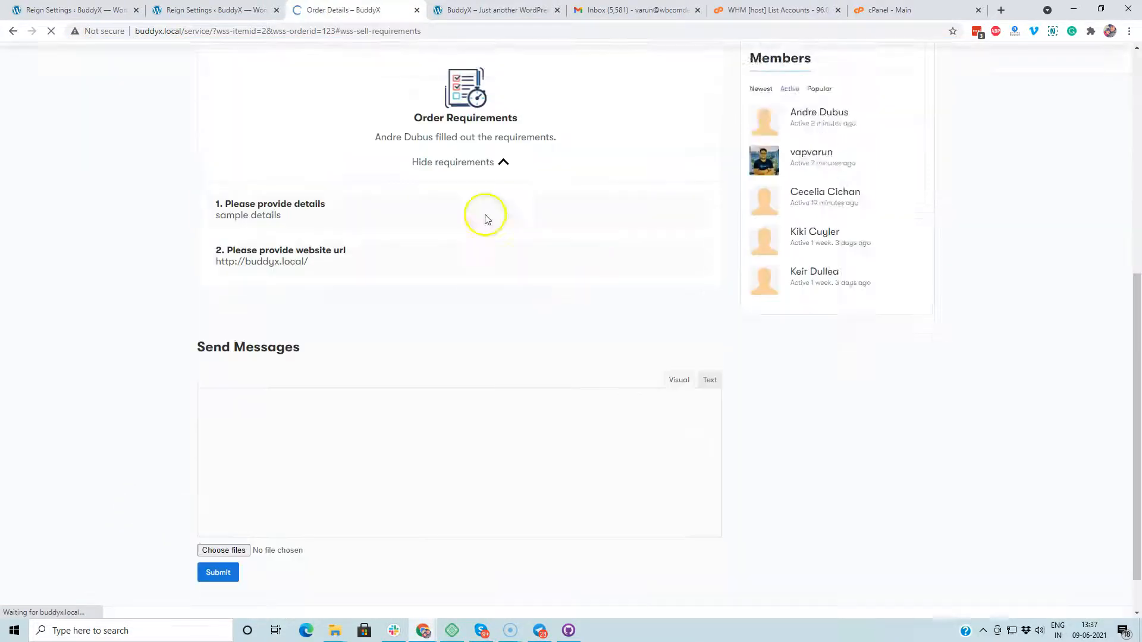
scroll(518, 428, up, 7)
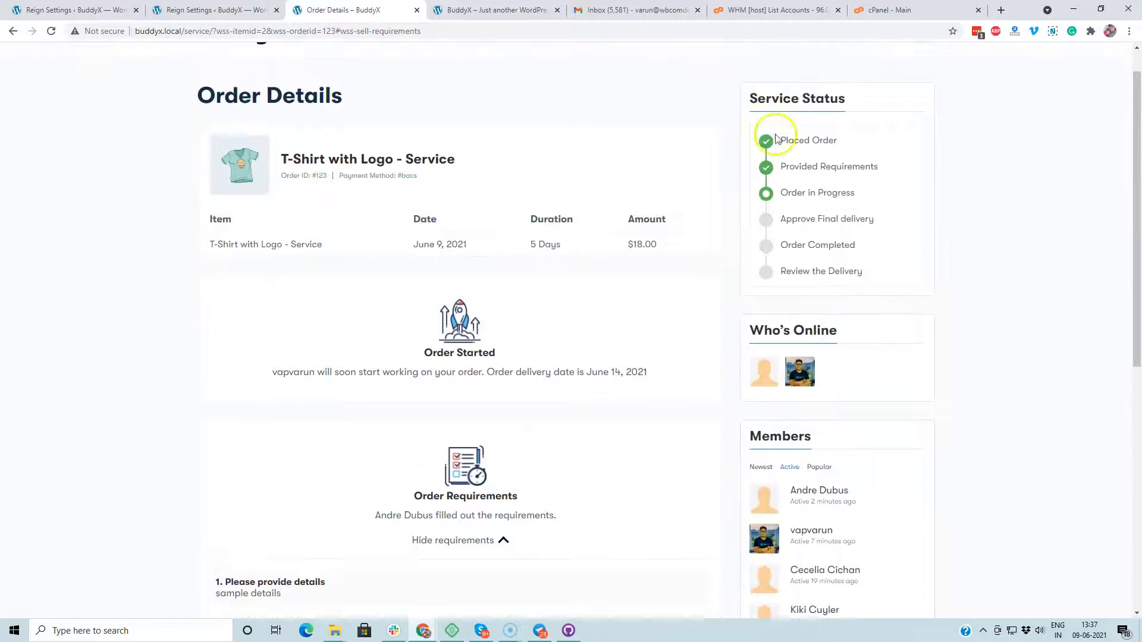
Step: Review the order's progress steps, then switch back to the admin account using the footer link
drag(786, 205, 902, 208)
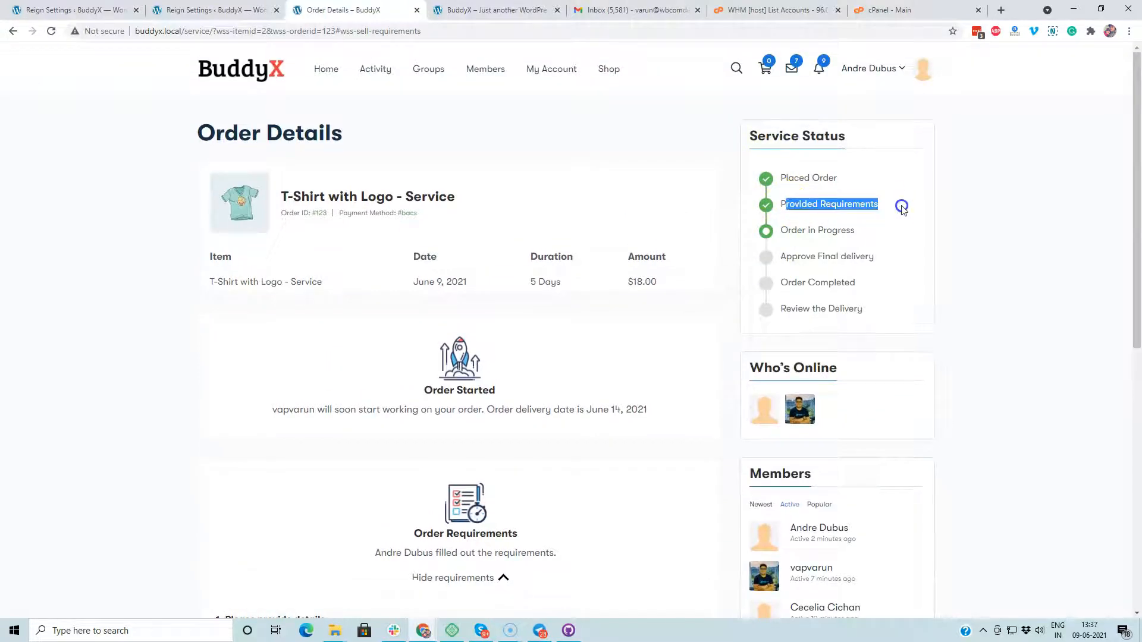
drag(779, 230, 859, 229)
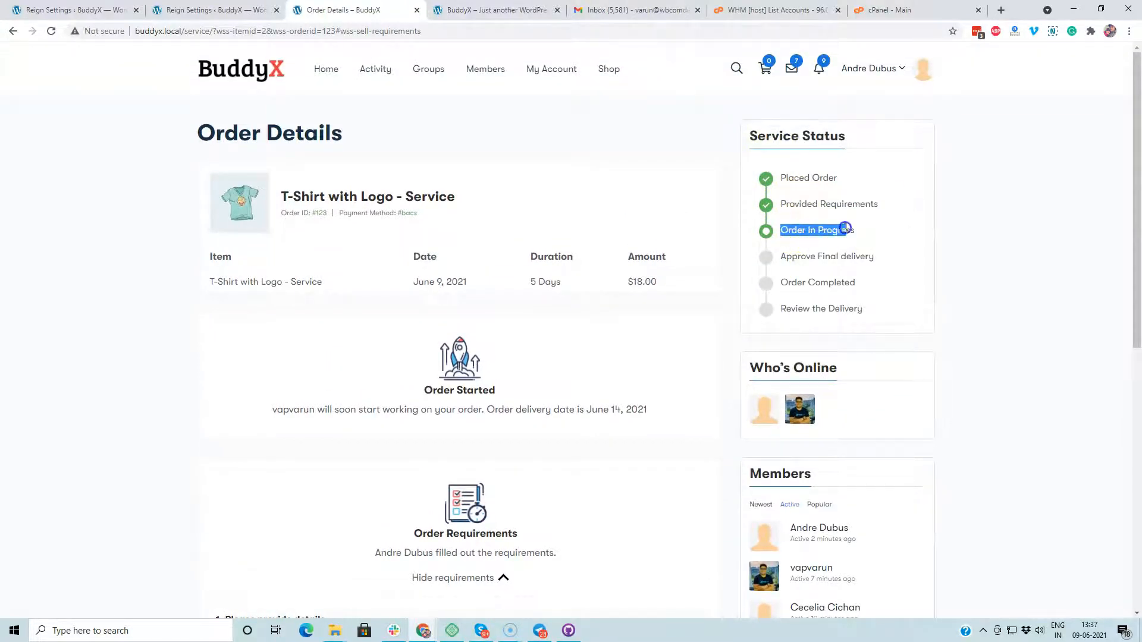
scroll(517, 377, down, 5)
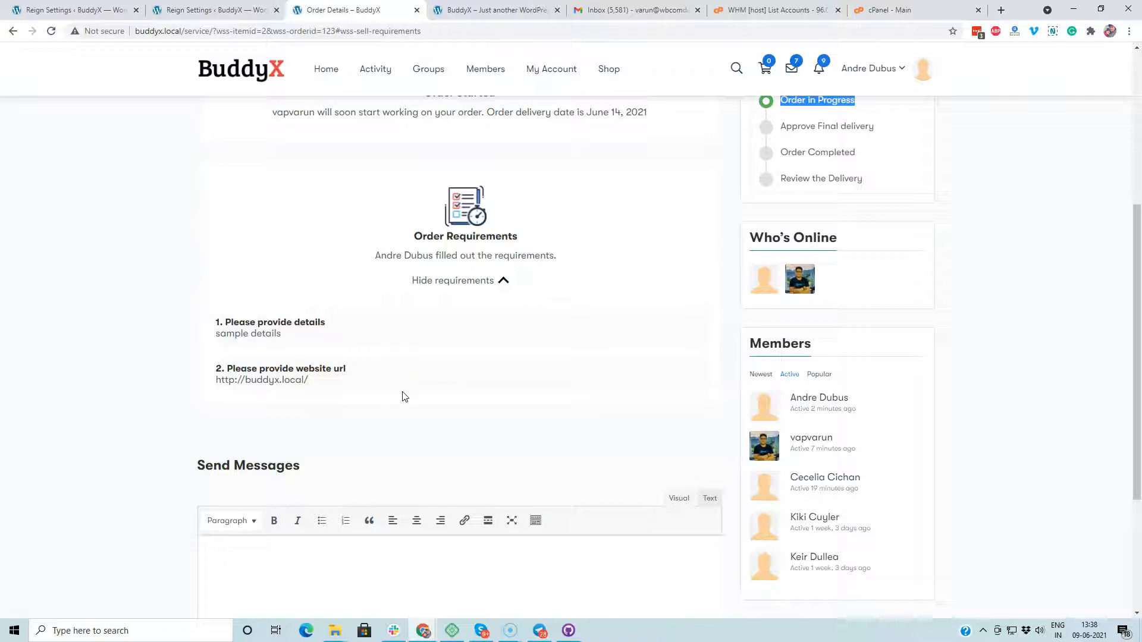
scroll(404, 394, down, 3)
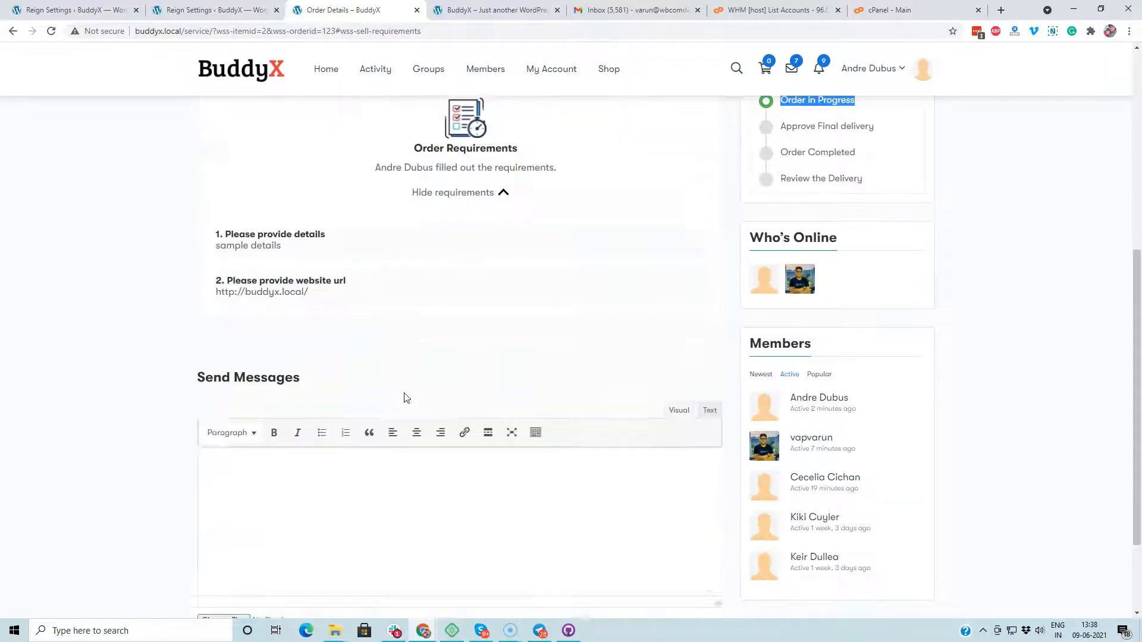
scroll(375, 459, down, 1)
click(98, 599)
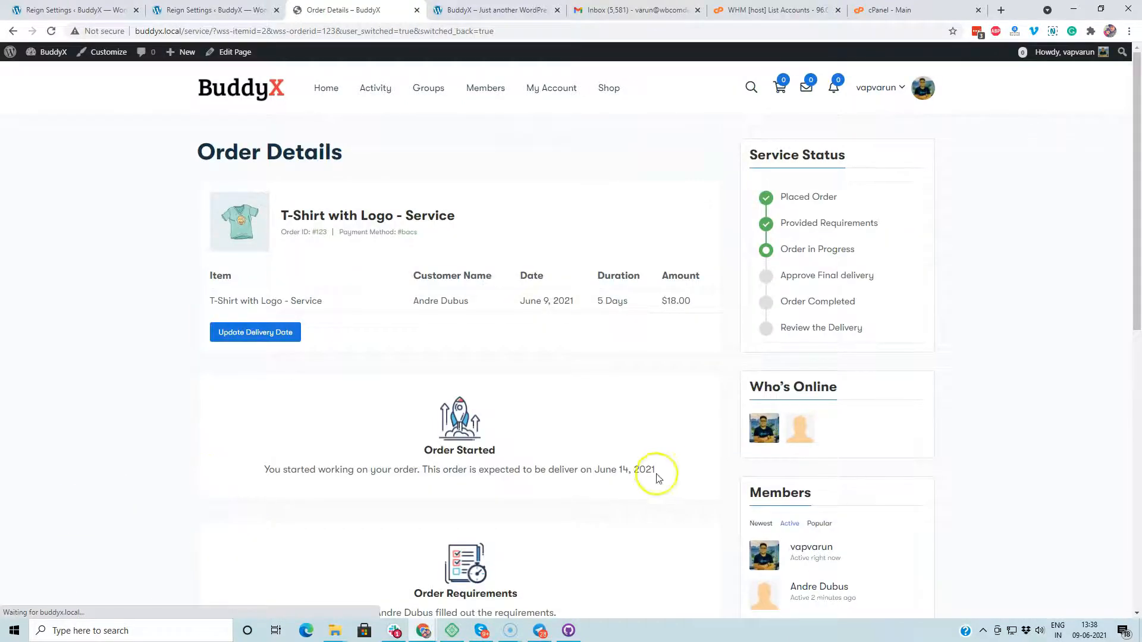
Step: Send the customer the reply 'Thanks for the details - Initial response' in the order conversation
scroll(319, 480, down, 4)
scroll(319, 474, up, 4)
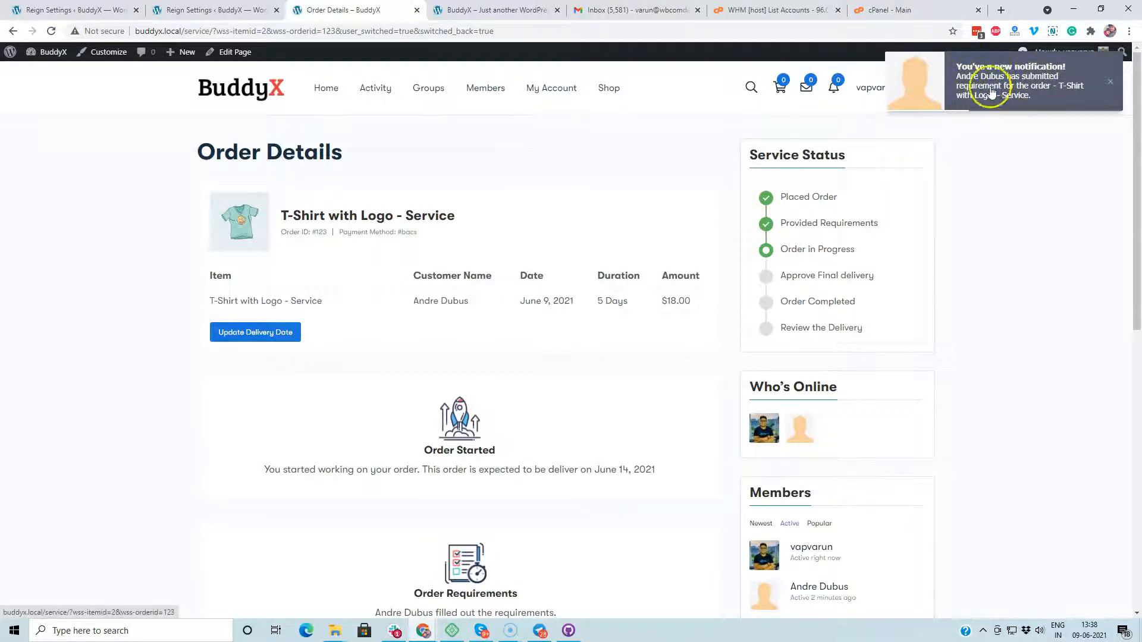
scroll(479, 390, down, 10)
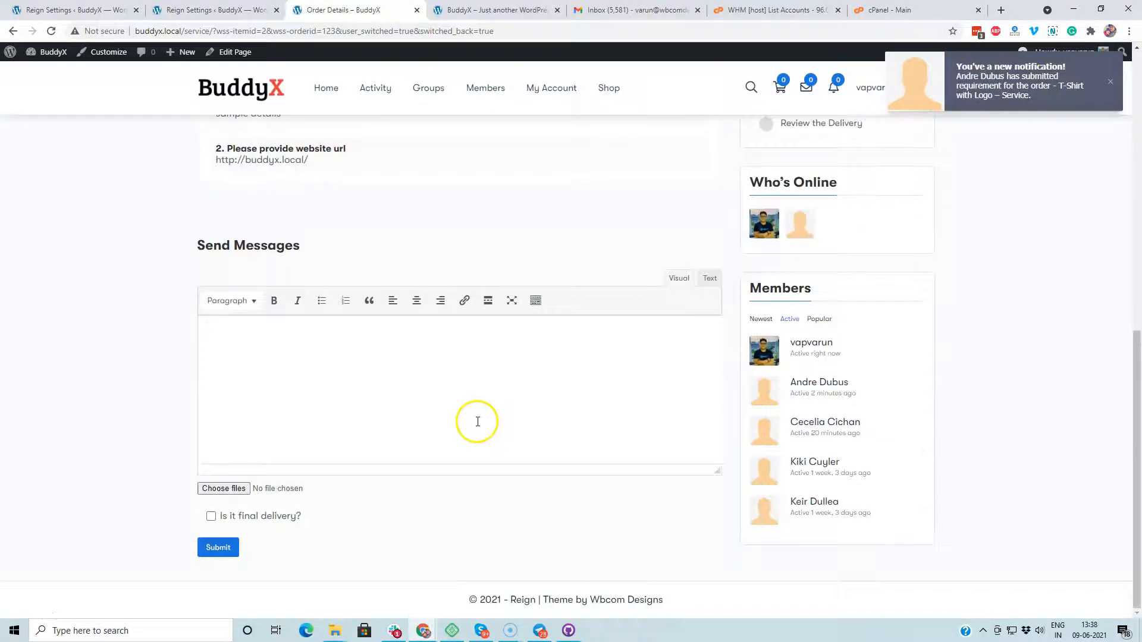
scroll(476, 420, up, 3)
key(ctrl+a)
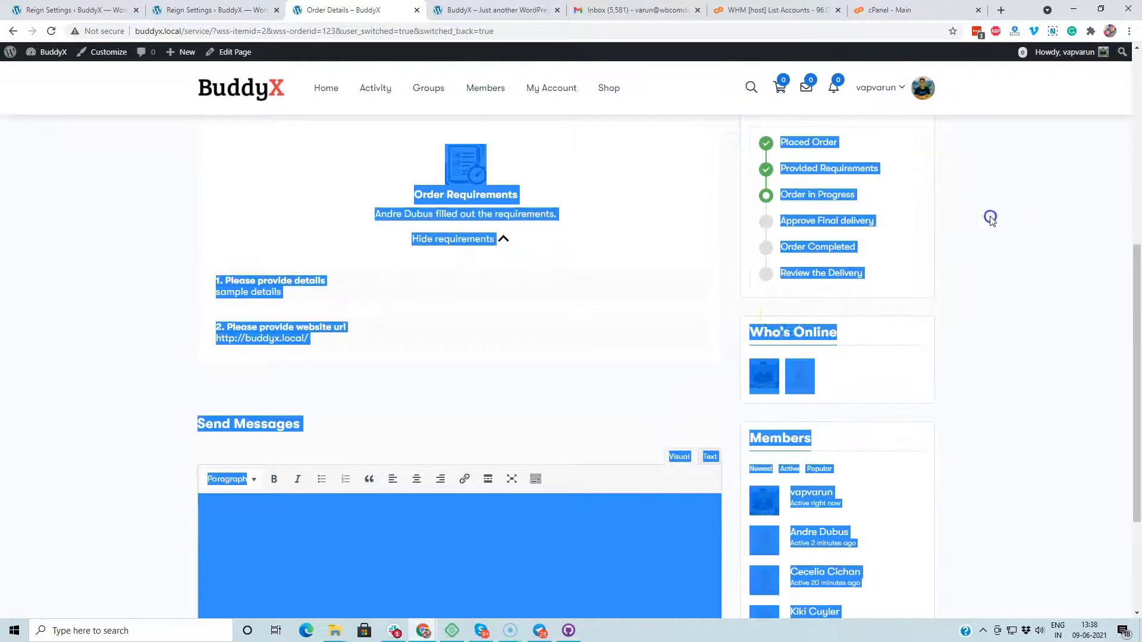
click(298, 391)
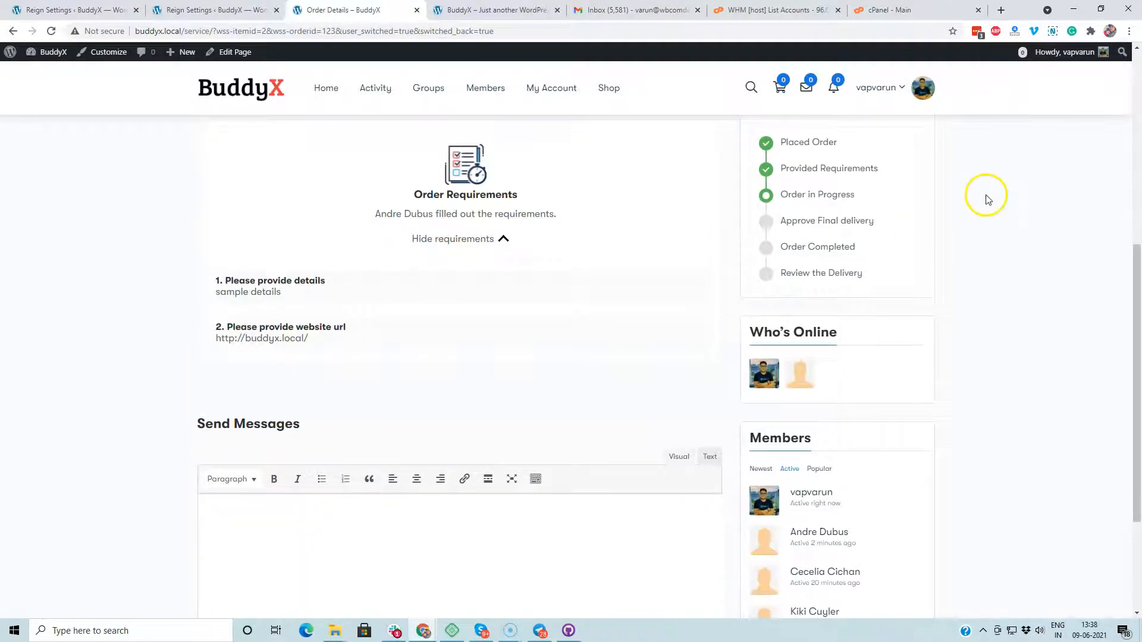
scroll(253, 318, down, 2)
click(357, 440)
scroll(238, 380, up, 1)
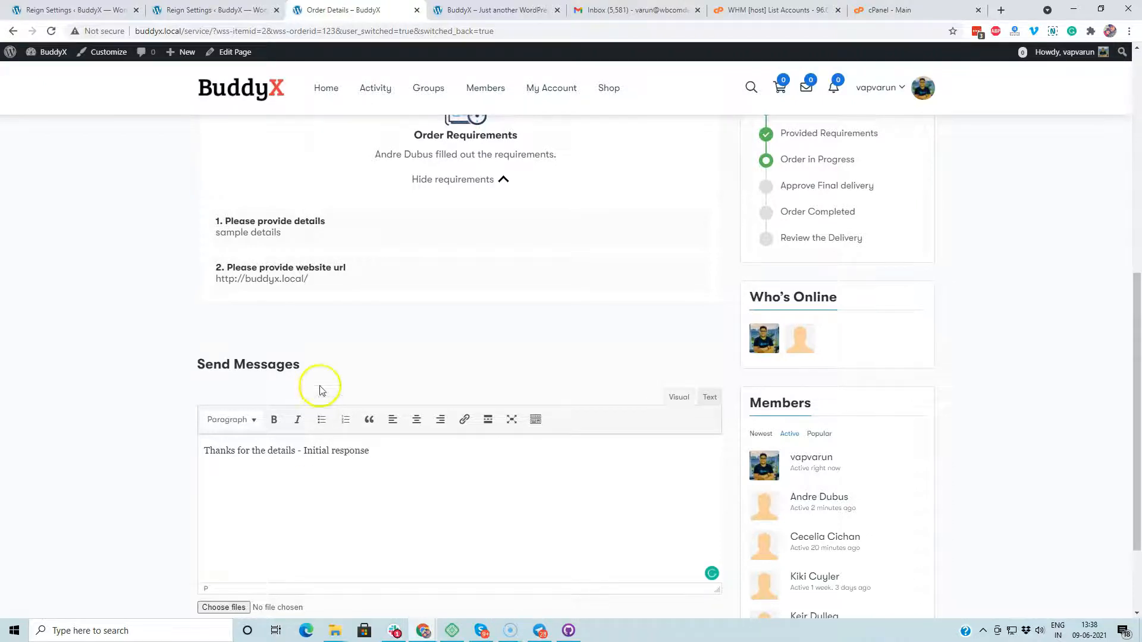
scroll(140, 390, down, 2)
click(215, 553)
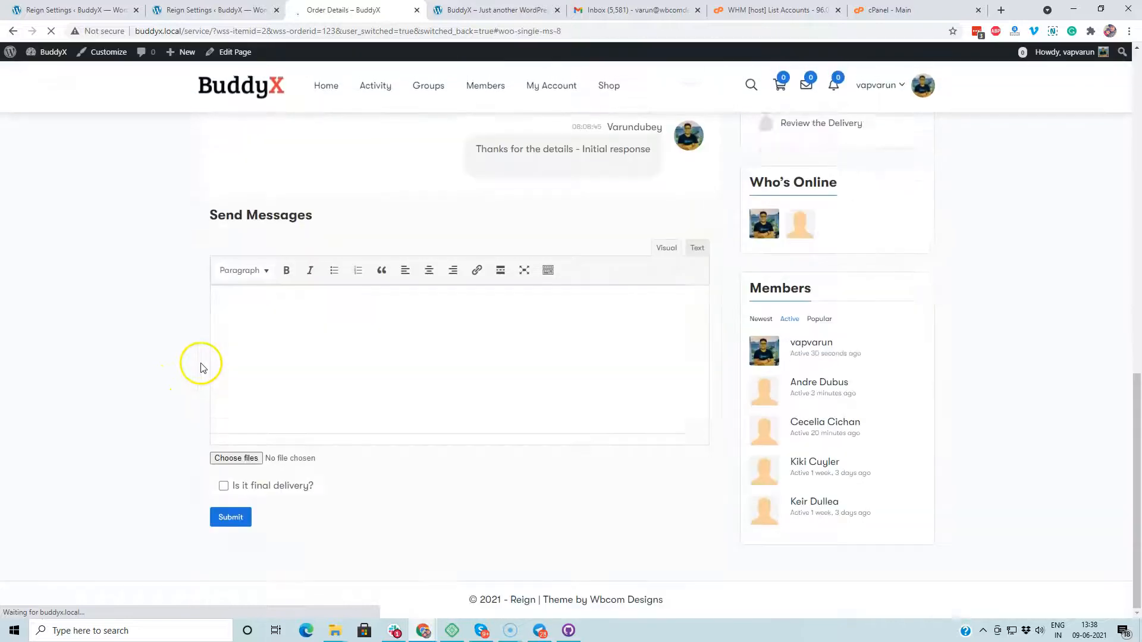
Step: Check the emptied message editor, then go to the Members directory
scroll(204, 364, up, 4)
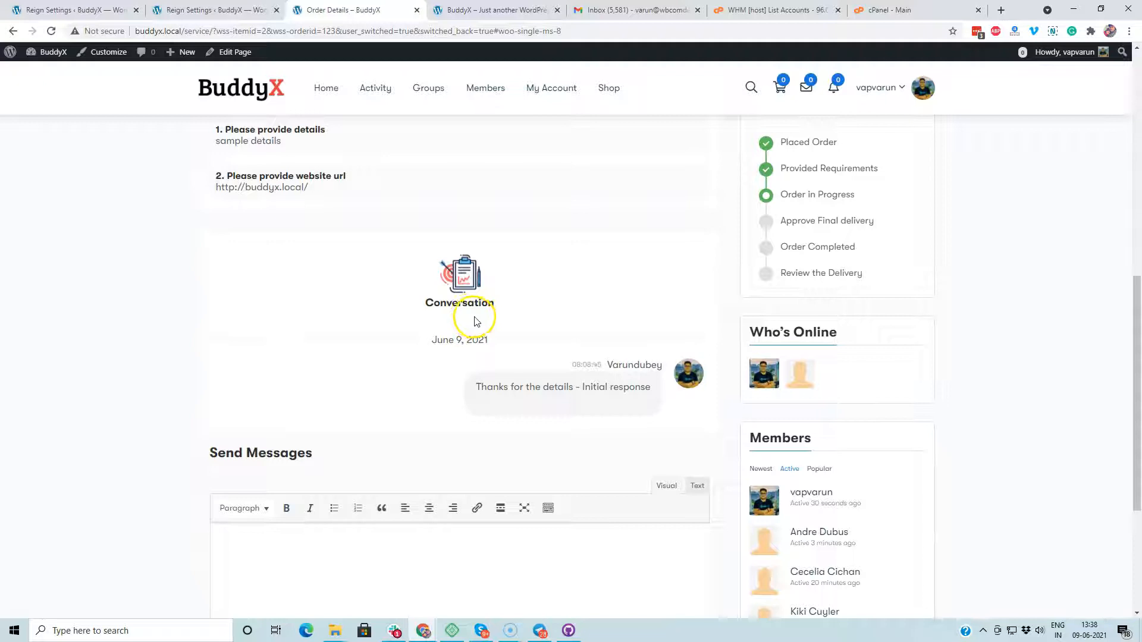
scroll(471, 326, down, 3)
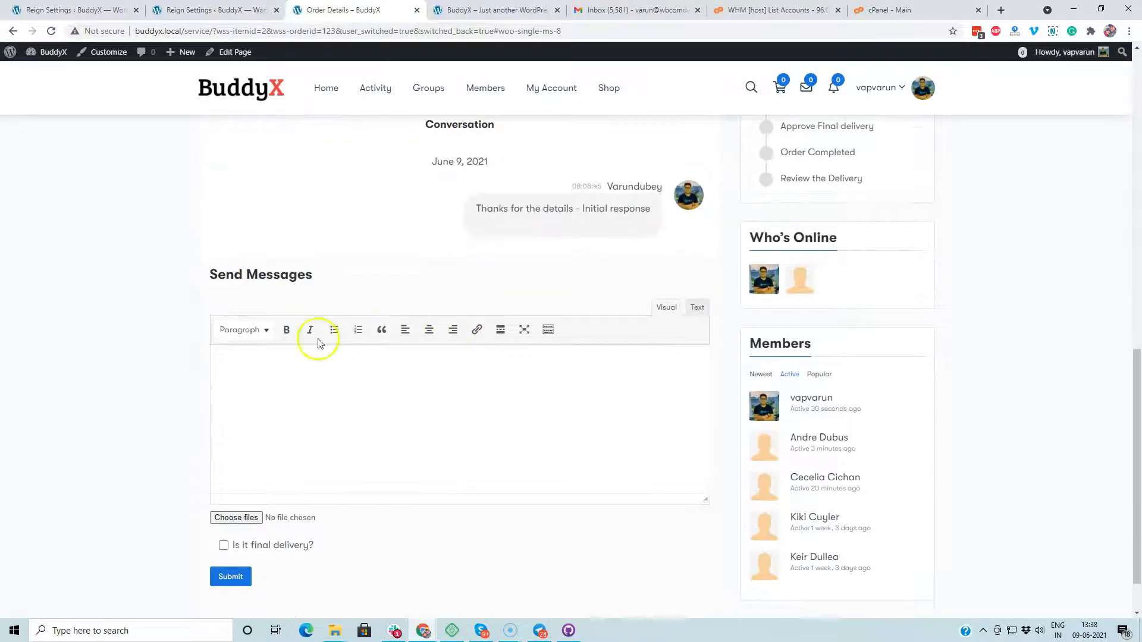
click(316, 401)
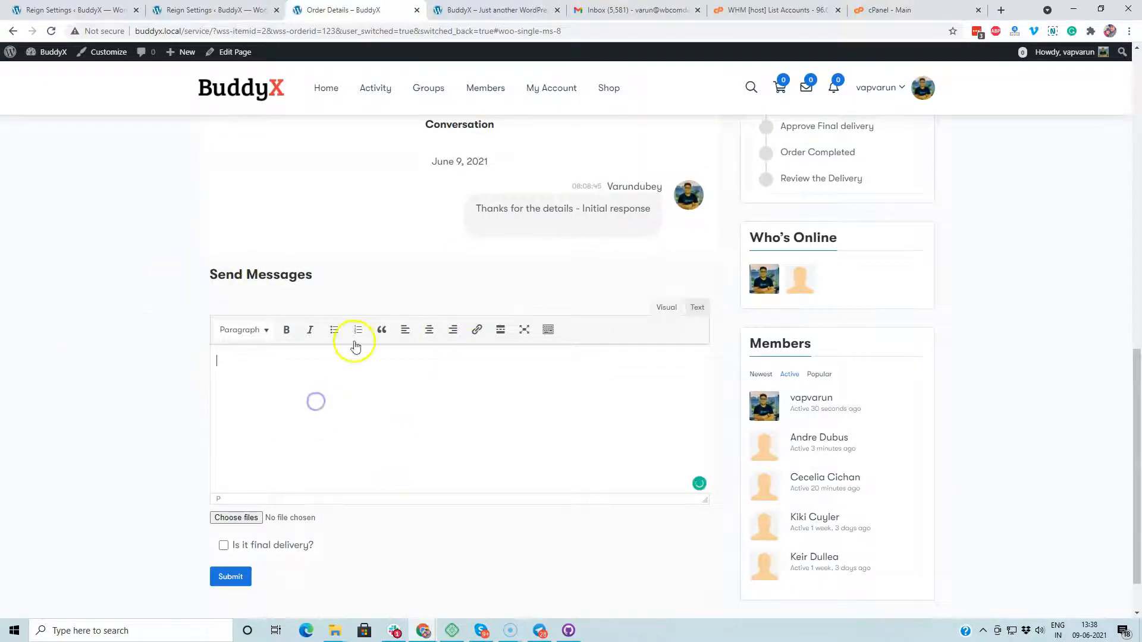
click(278, 372)
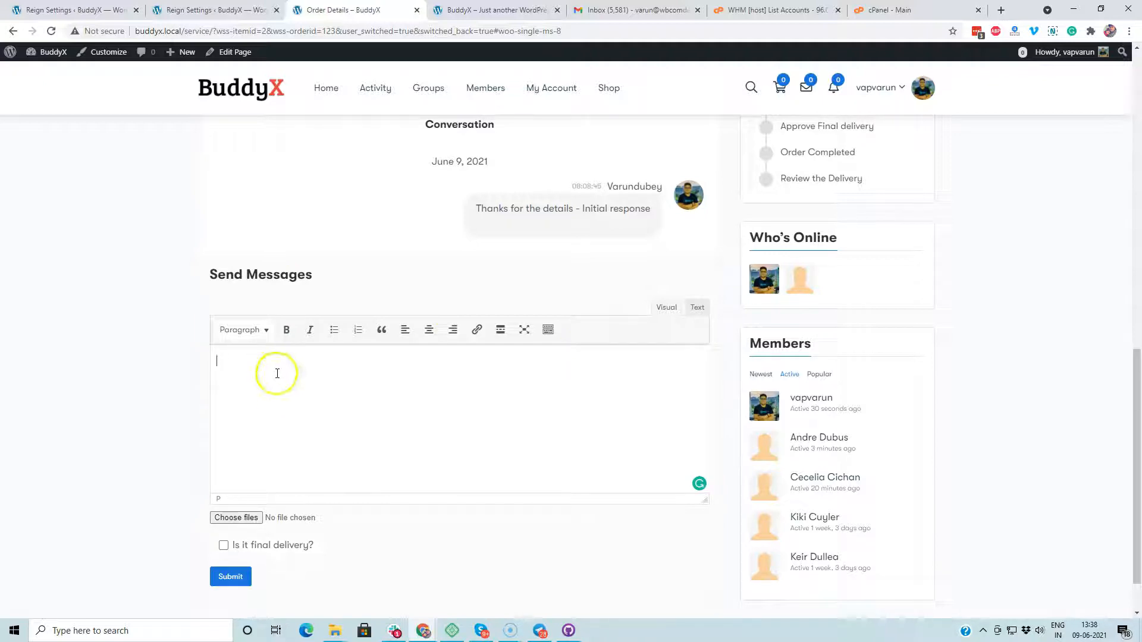
scroll(780, 242, up, 1)
scroll(110, 474, down, 1)
scroll(460, 168, up, 5)
click(488, 89)
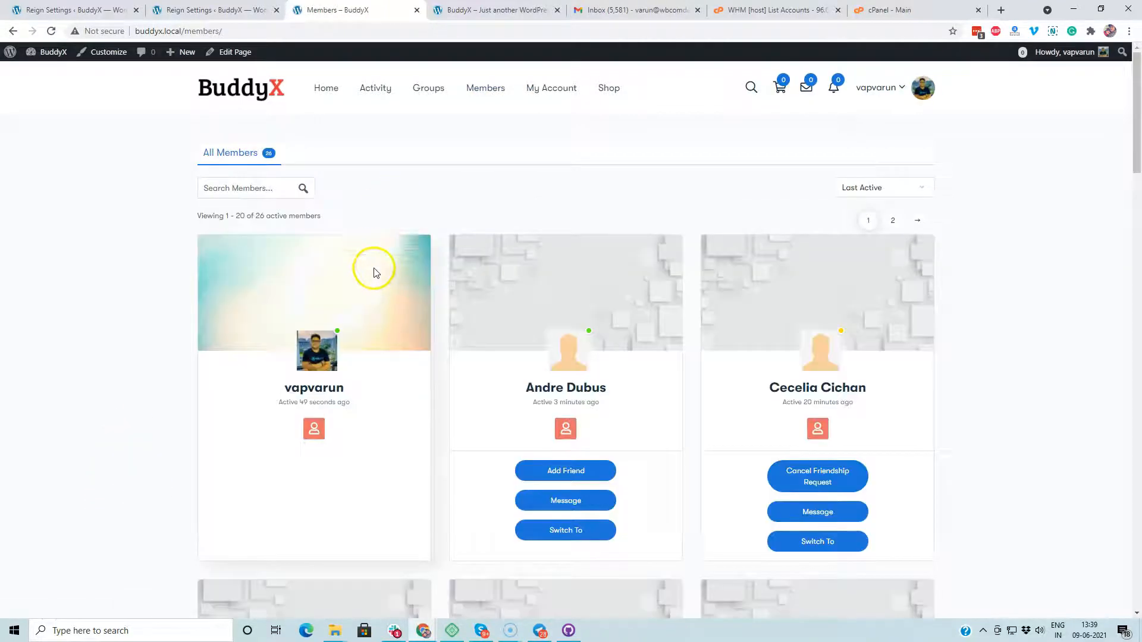
Step: Switch into the customer's account and open the order from the new-message notification
click(570, 532)
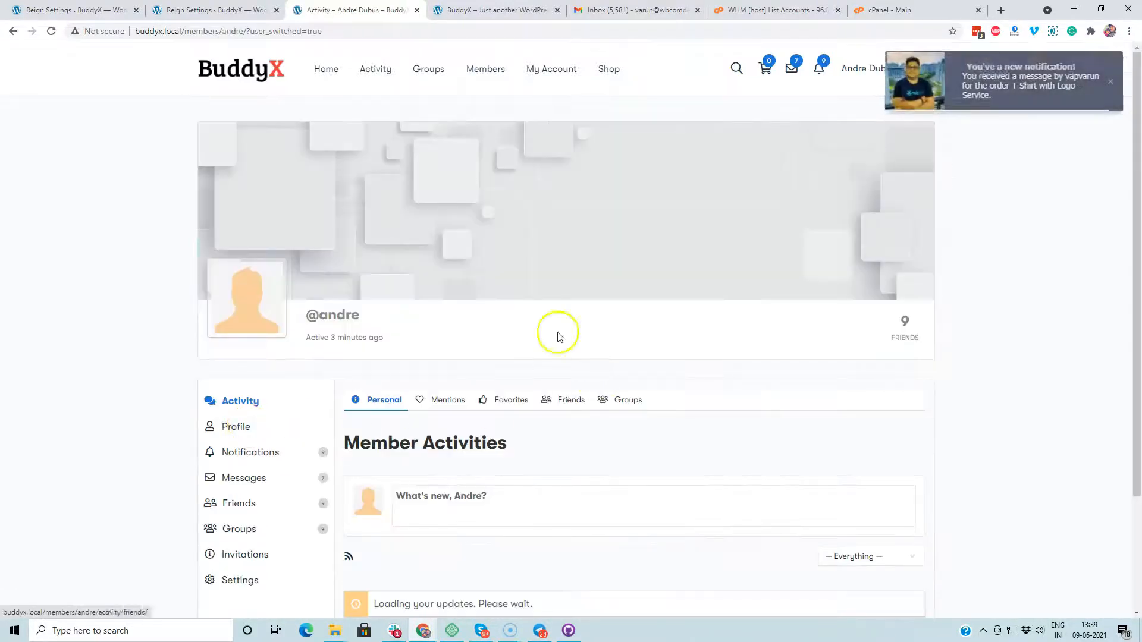
click(997, 100)
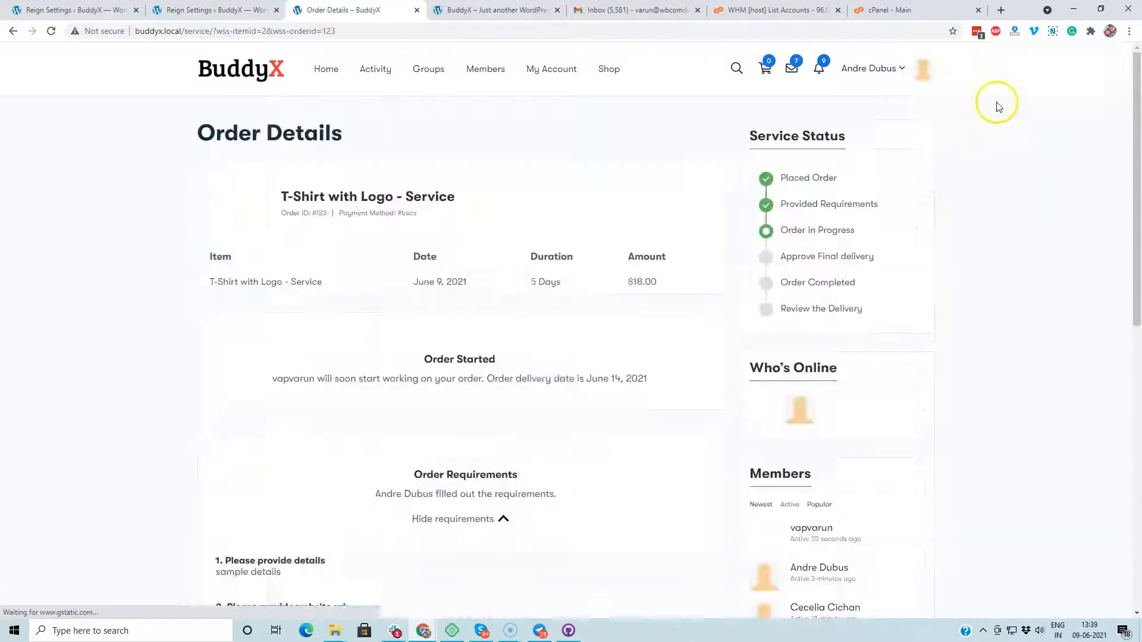
scroll(497, 295, down, 1)
scroll(497, 295, down, 10)
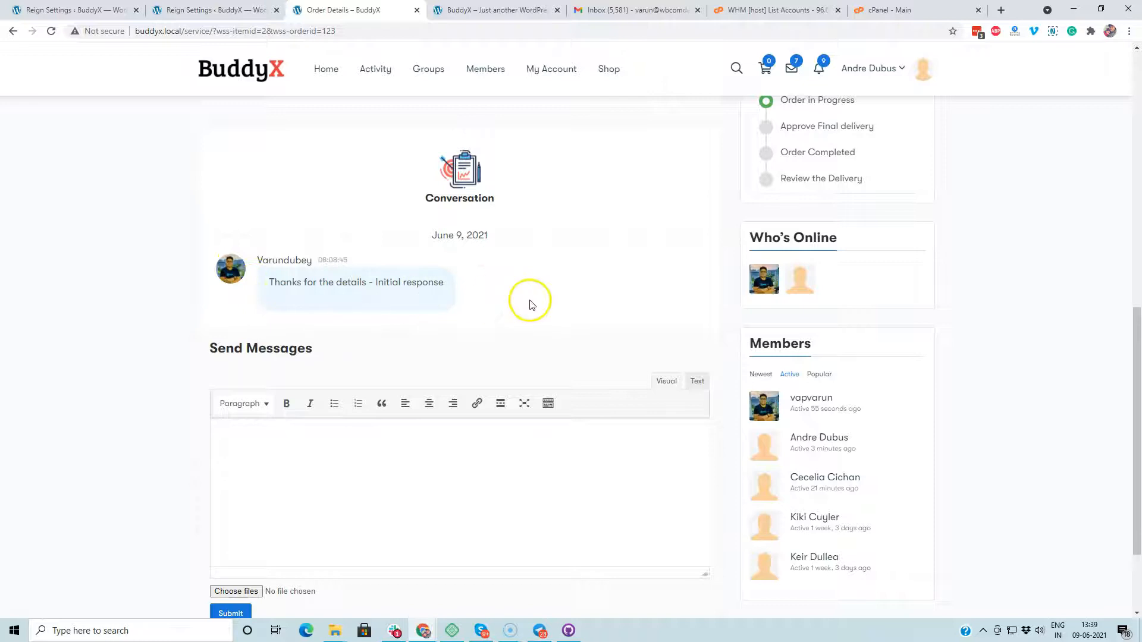
Step: Post the reply 'Let me know if you need any additional details.' to the seller
click(421, 528)
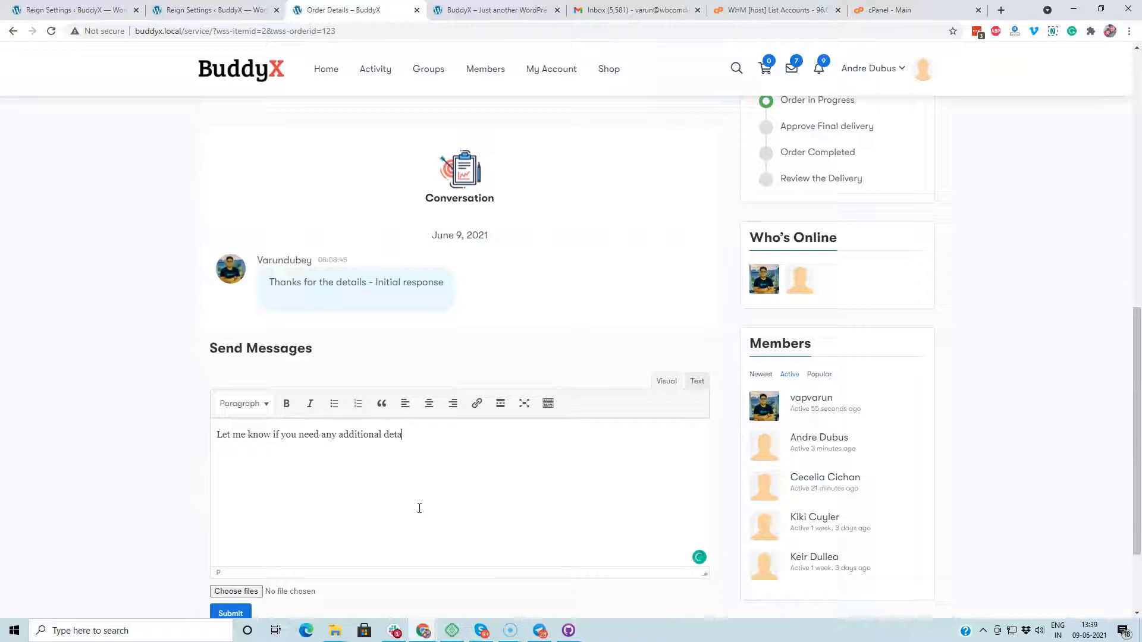
scroll(408, 510, down, 2)
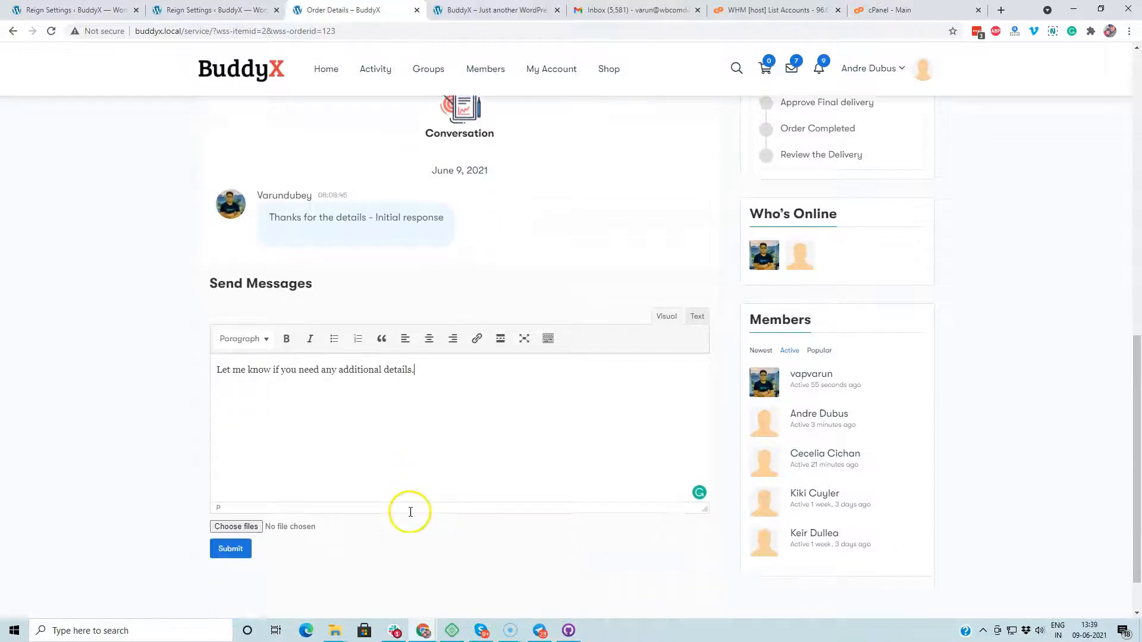
click(230, 495)
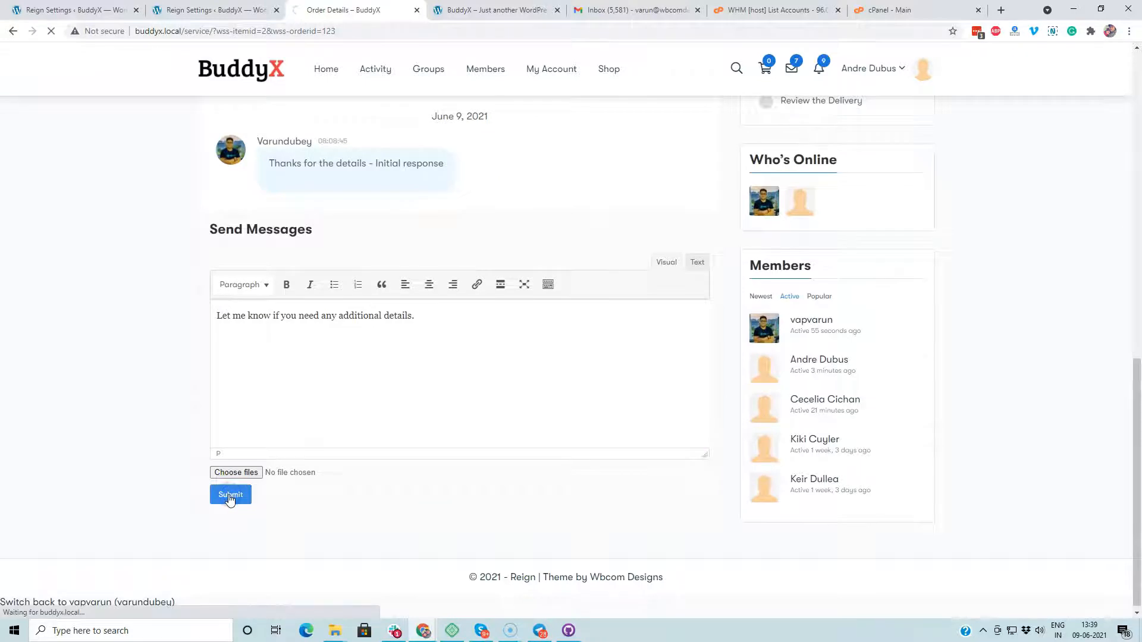
scroll(558, 238, up, 4)
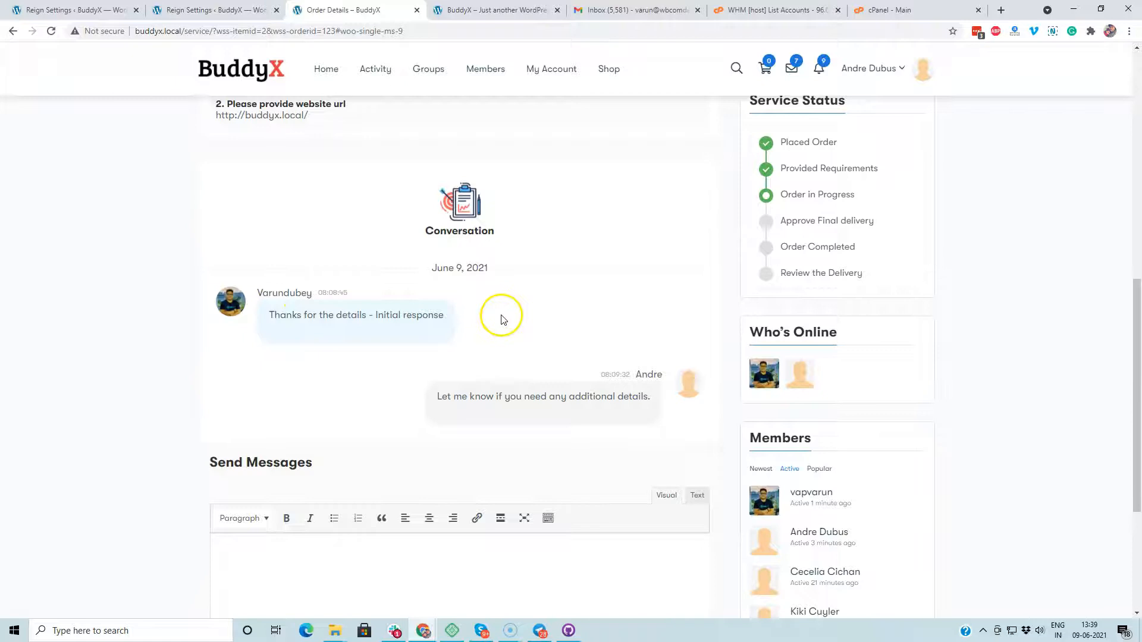
scroll(501, 319, down, 4)
scroll(214, 268, up, 3)
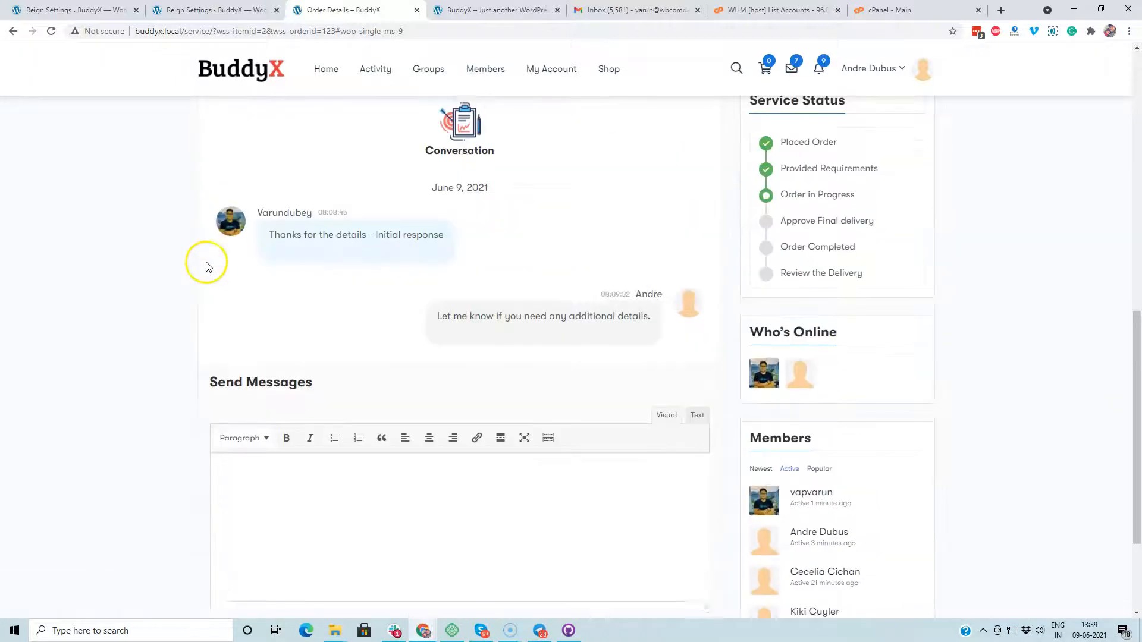
scroll(451, 324, down, 3)
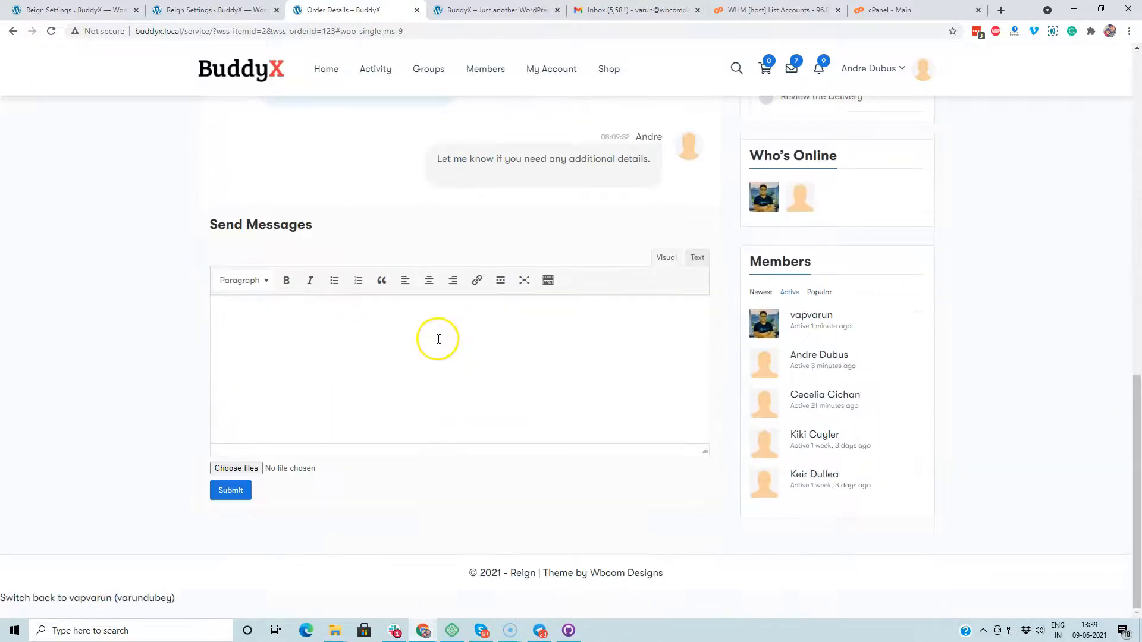
scroll(499, 321, up, 3)
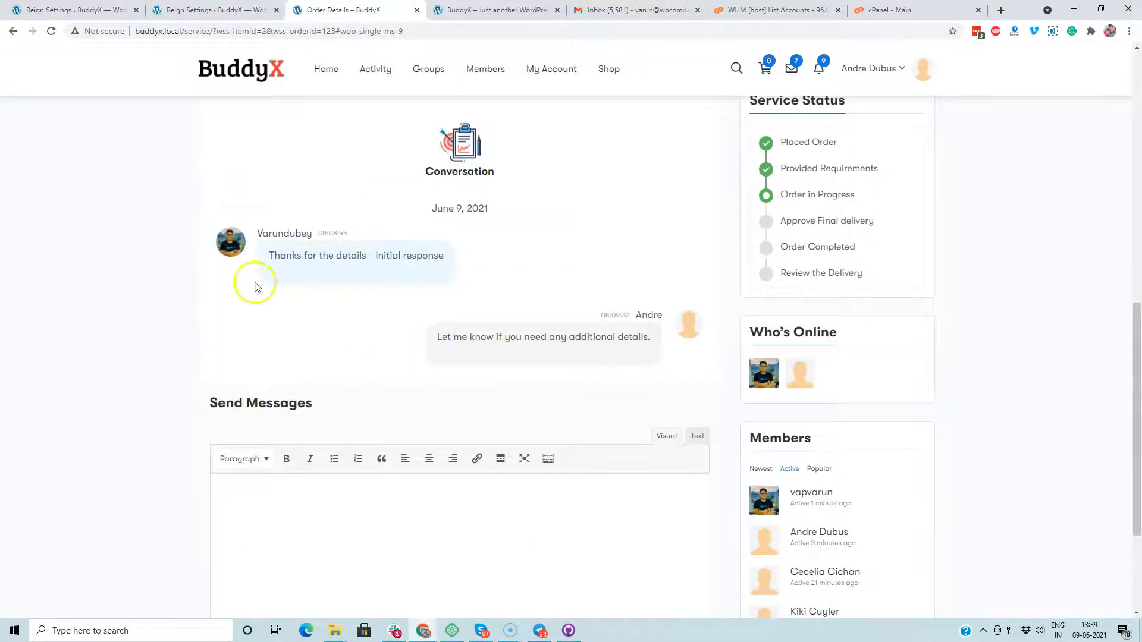
scroll(214, 333, down, 3)
scroll(81, 605, up, 3)
scroll(90, 591, down, 3)
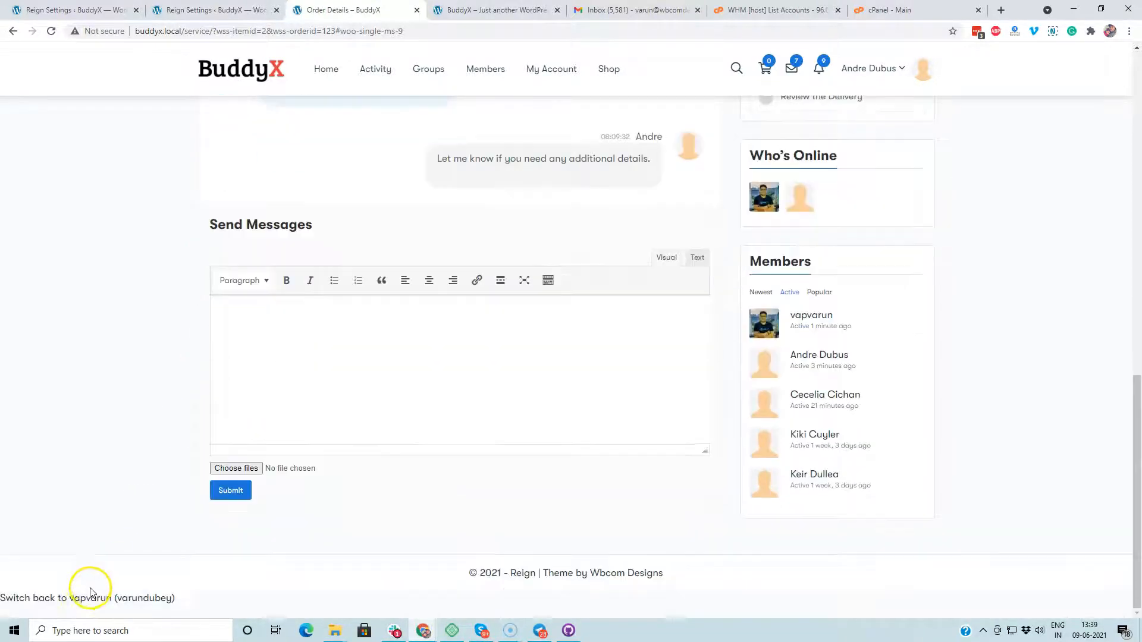
Step: Switch back to the admin account and open order #123 from My Account > Services
click(80, 597)
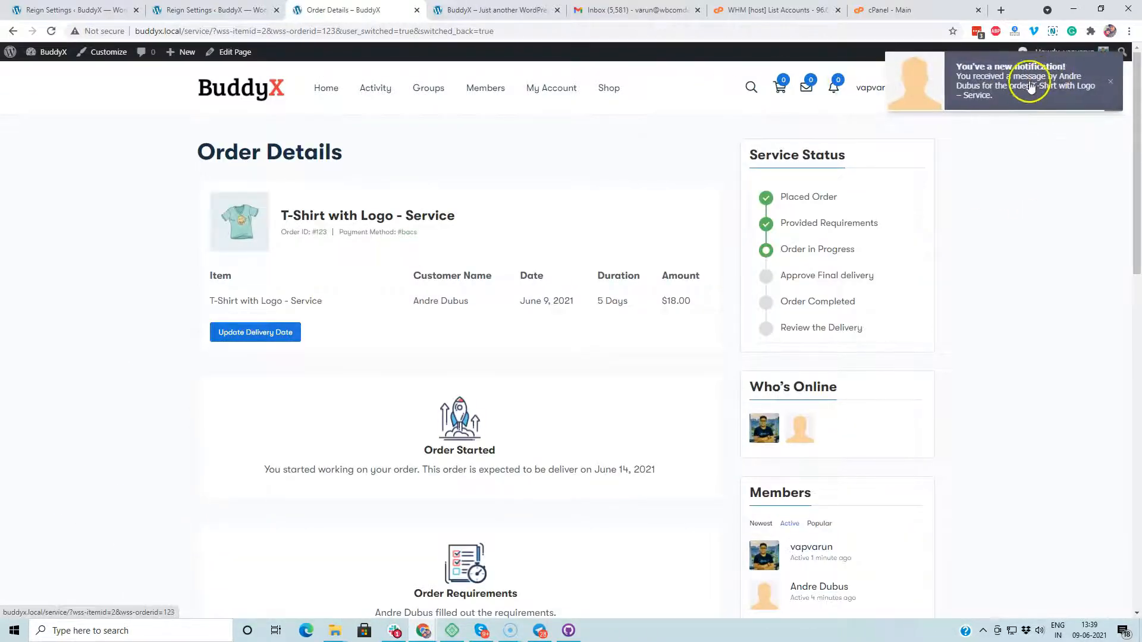
click(1023, 88)
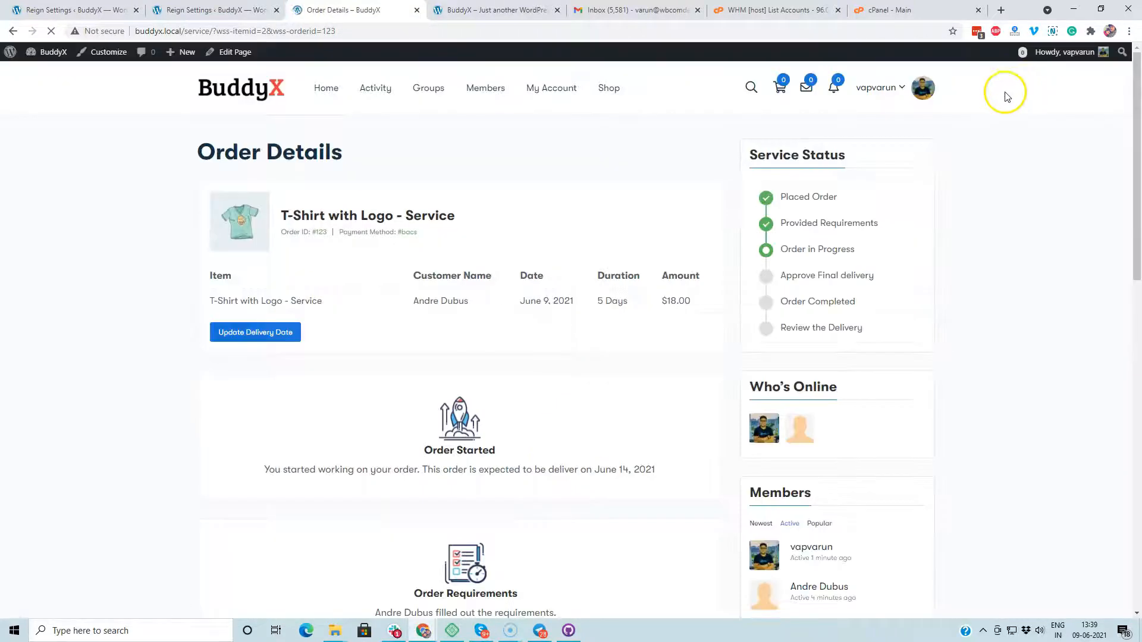
scroll(339, 327, down, 9)
scroll(299, 355, down, 5)
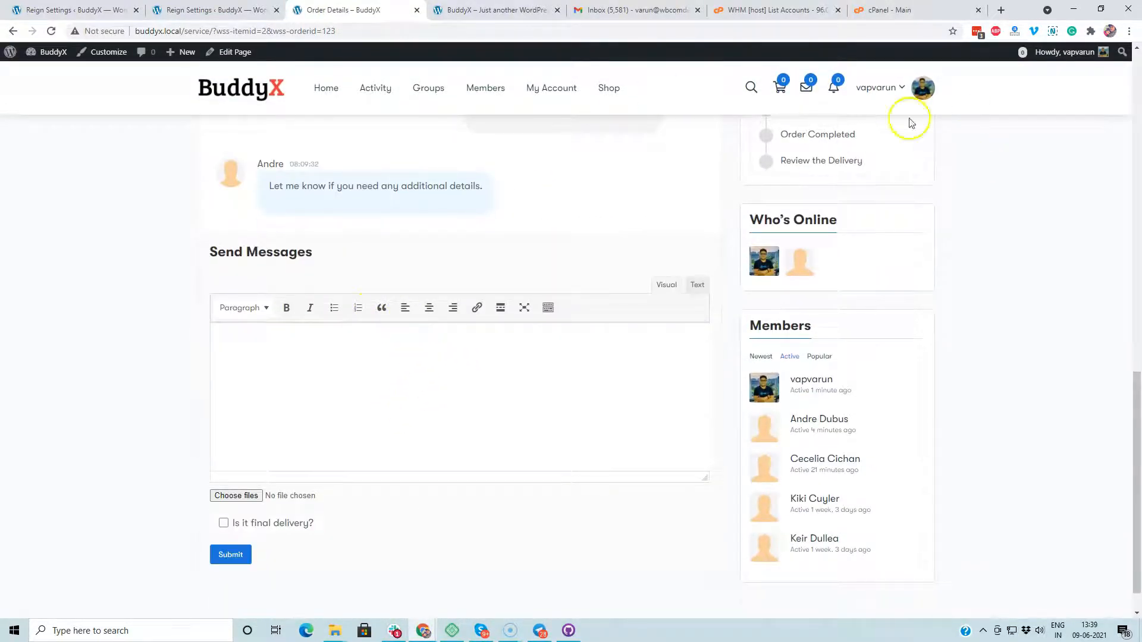
click(538, 84)
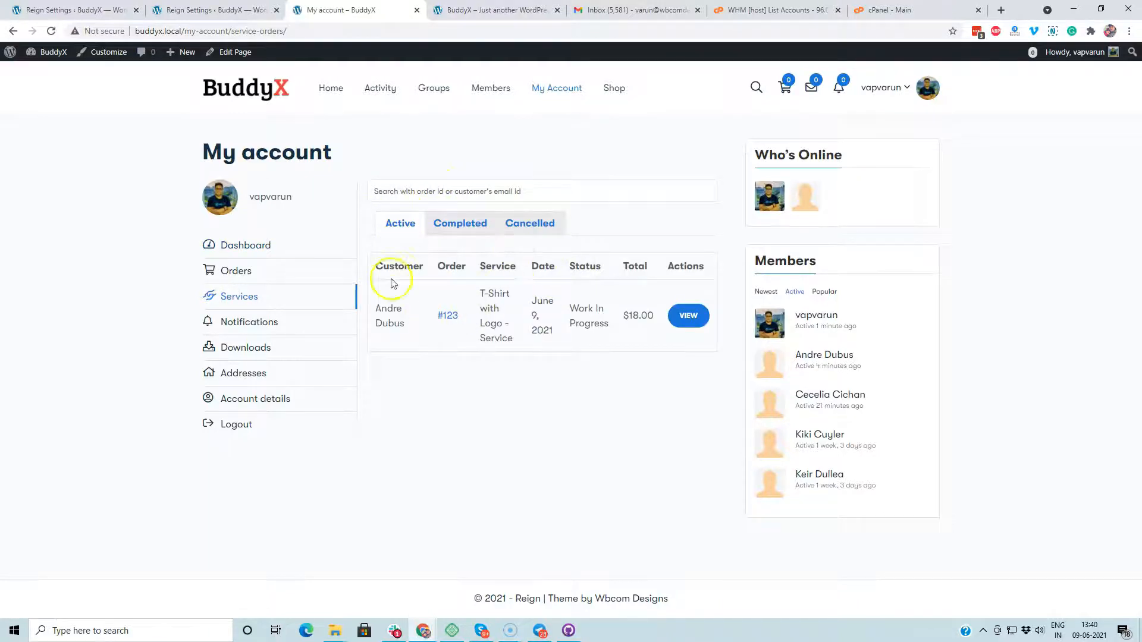
click(705, 322)
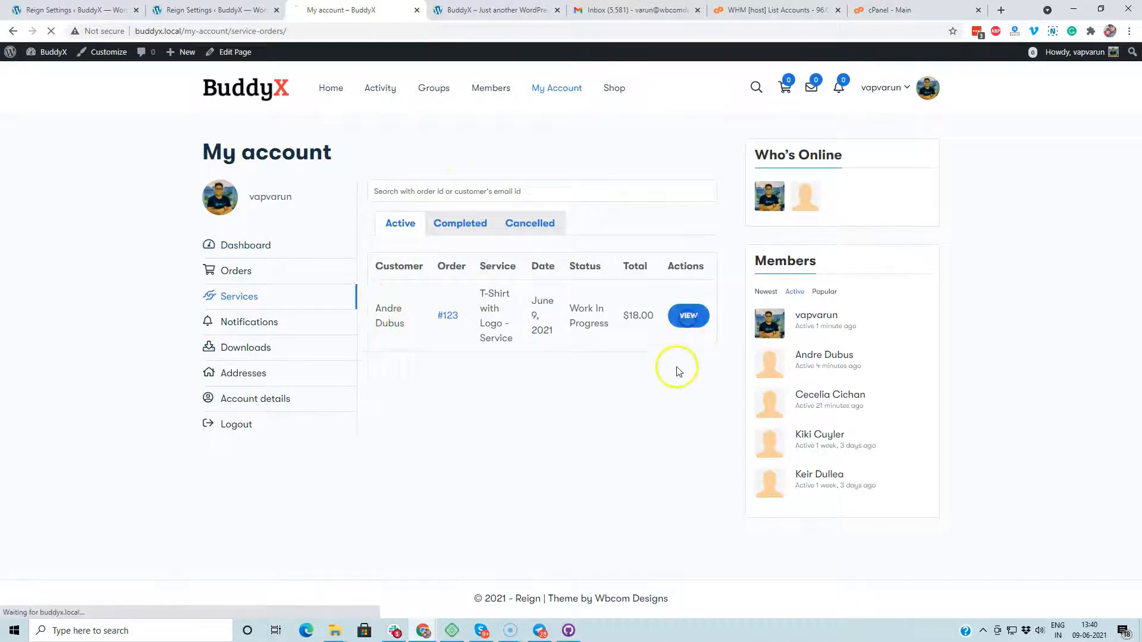
scroll(382, 311, down, 12)
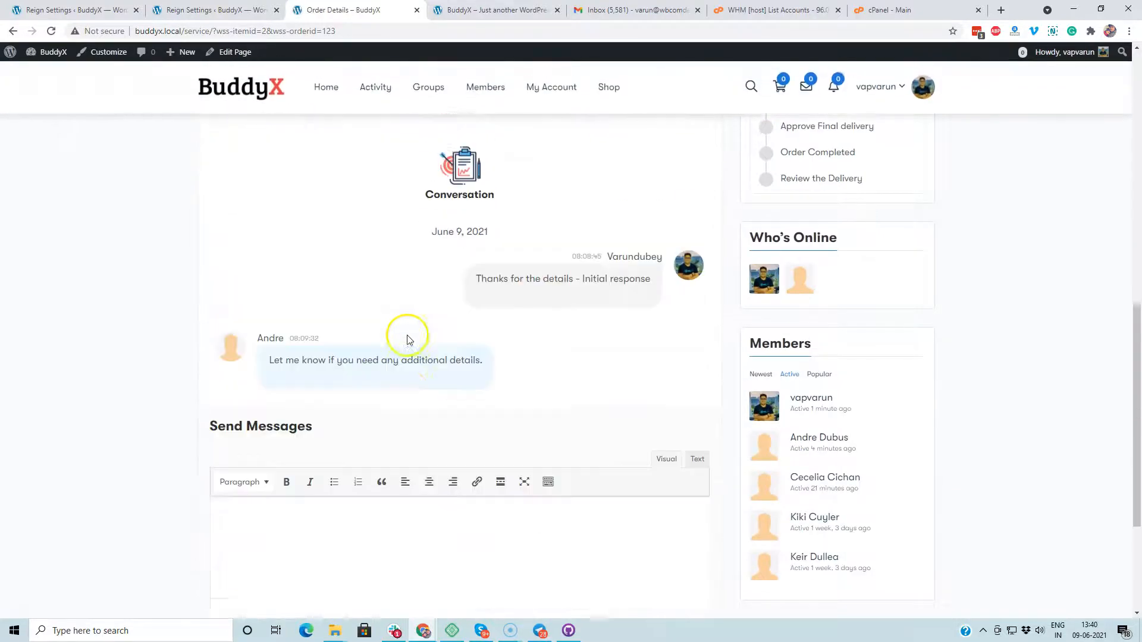
scroll(347, 547, up, 3)
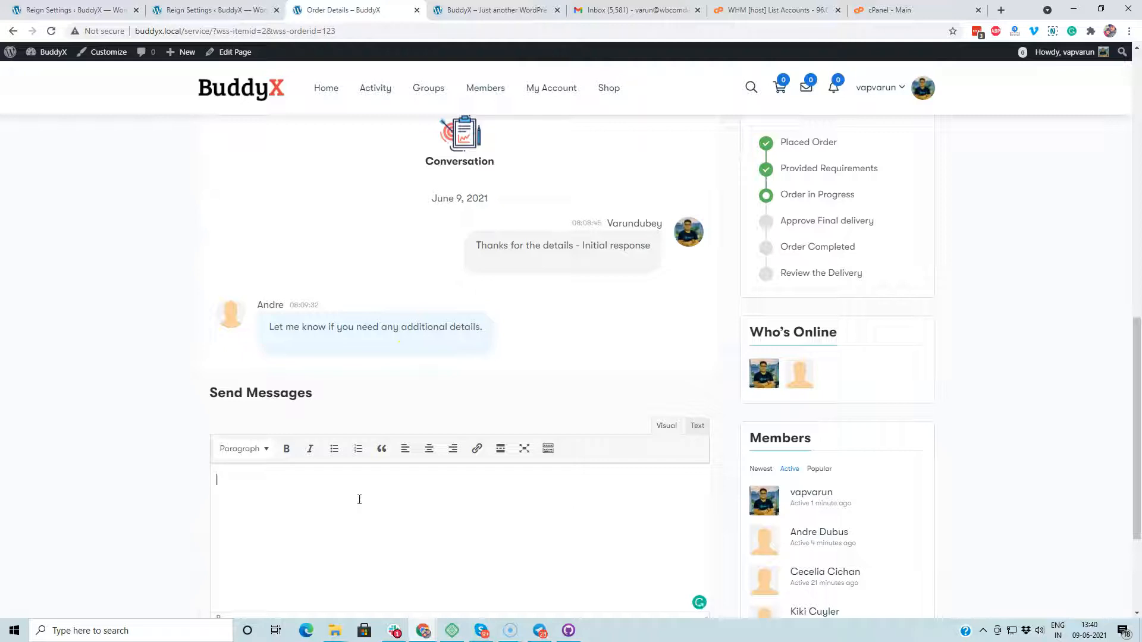
Step: Send 'First Draft' to the customer, marked as the final delivery
click(369, 500)
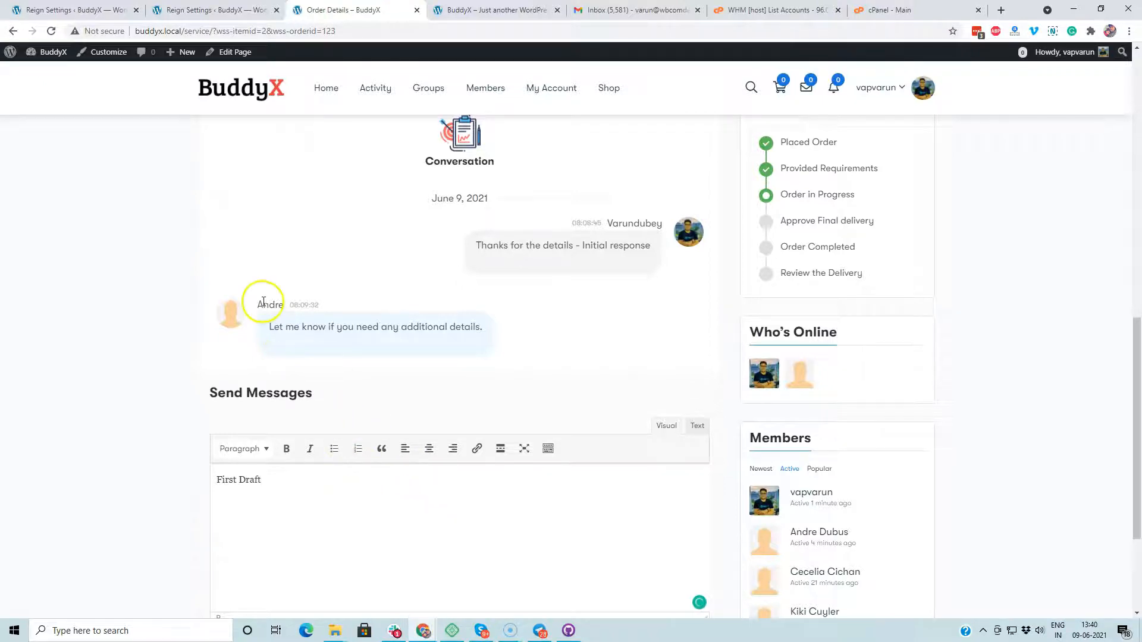
scroll(265, 300, down, 3)
click(269, 486)
click(242, 517)
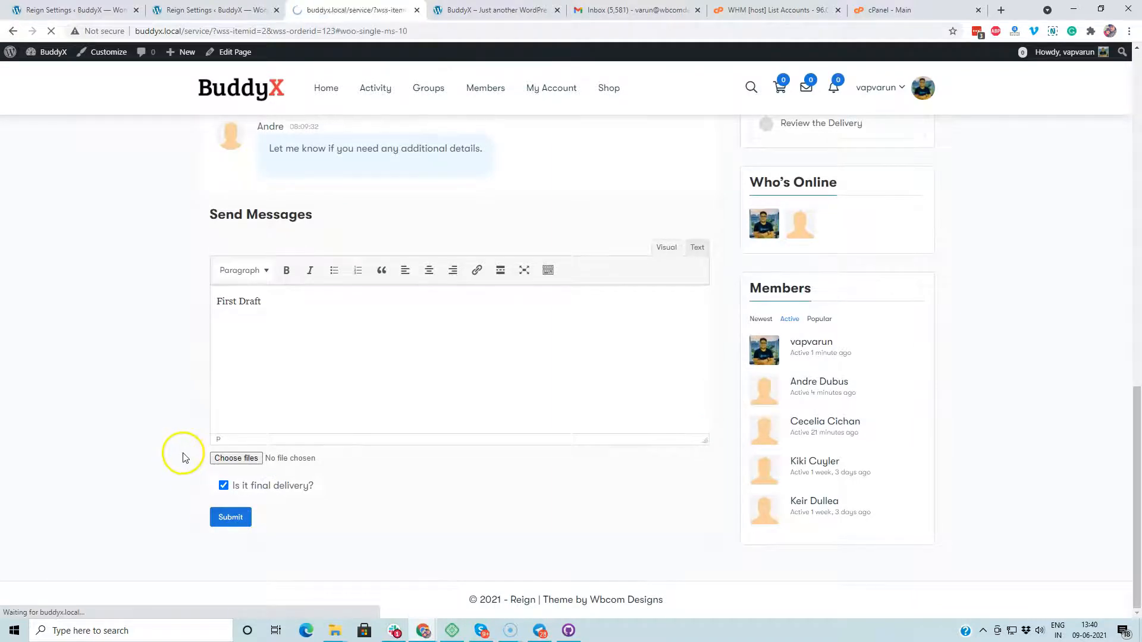
scroll(572, 222, up, 3)
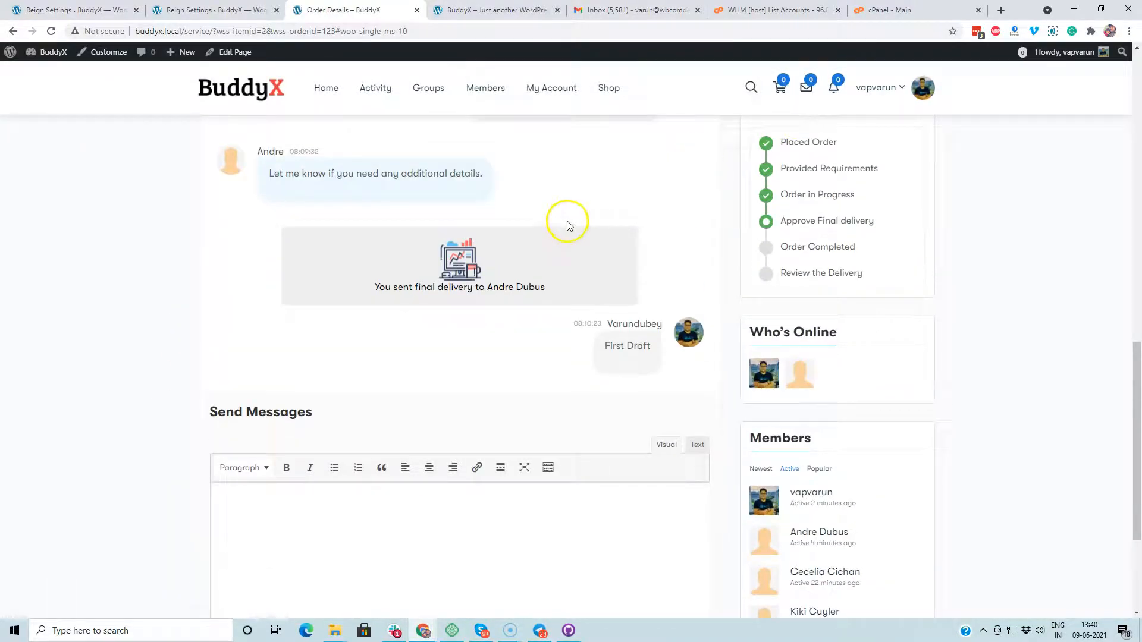
scroll(561, 232, down, 4)
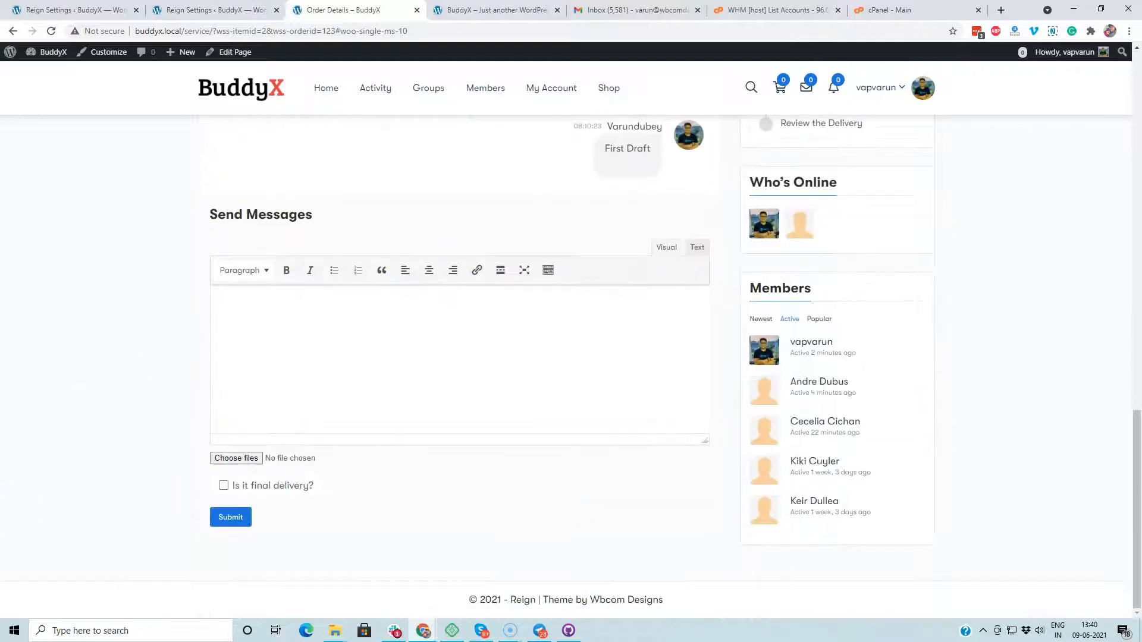
scroll(427, 129, up, 6)
scroll(427, 127, up, 4)
click(489, 88)
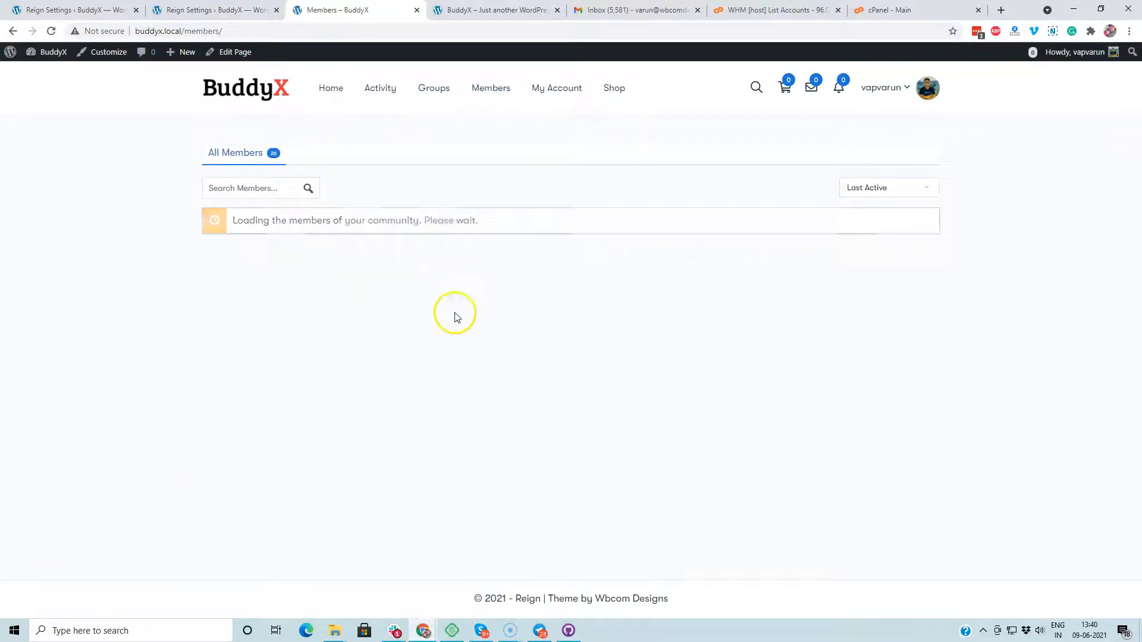
Step: Switch to the customer's account and open the order from the new notification
click(583, 531)
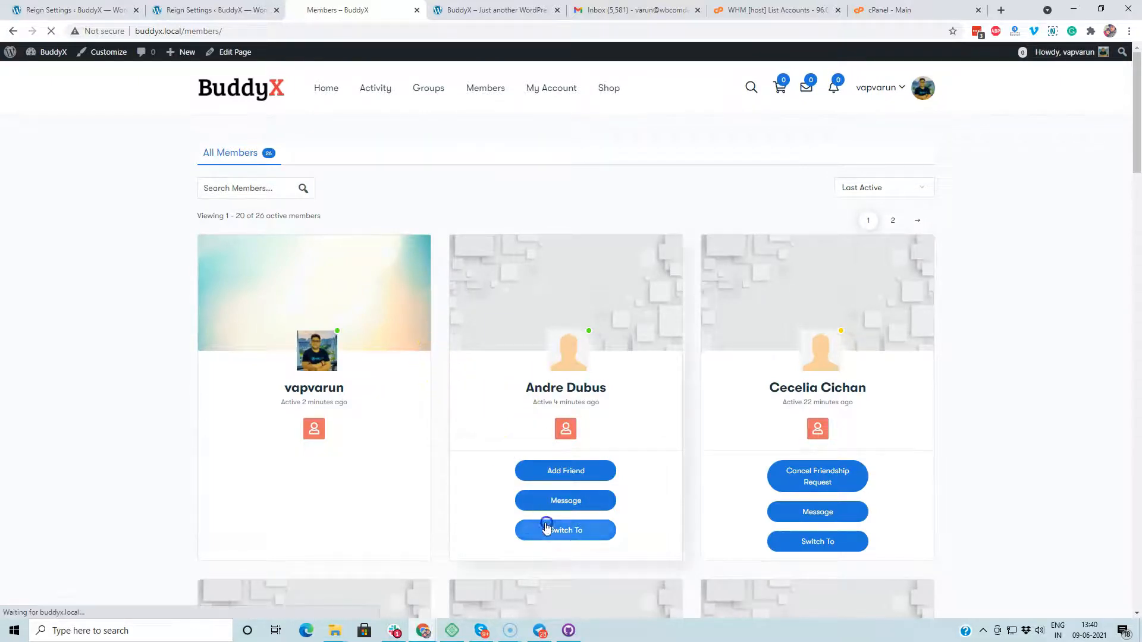
click(562, 529)
click(999, 87)
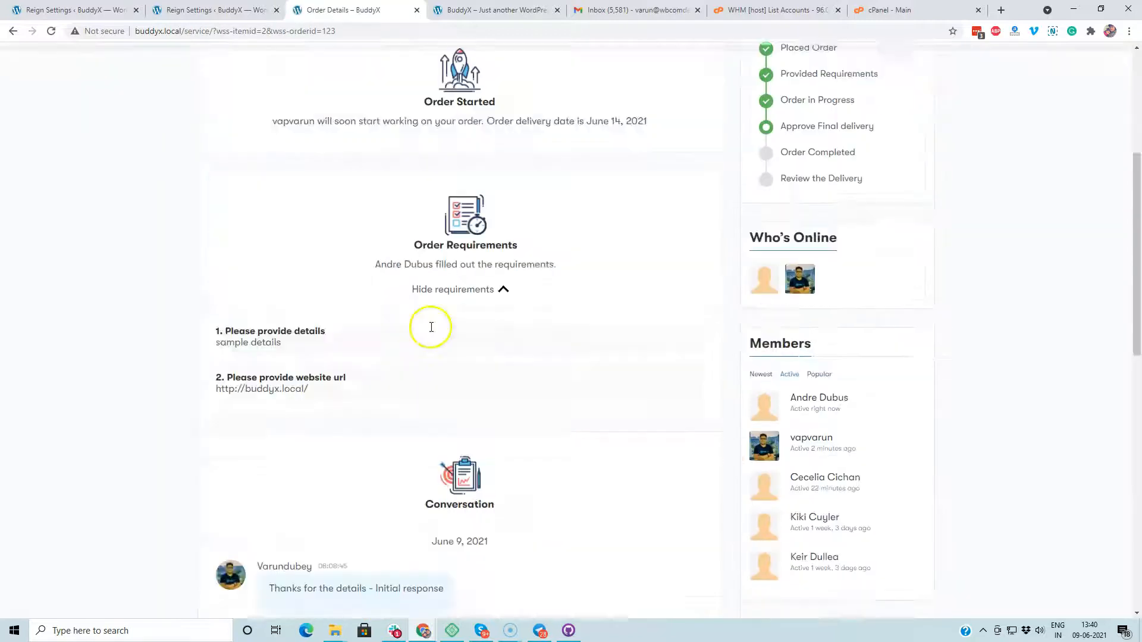
scroll(428, 326, down, 10)
Step: Reply 'Need revision' and choose No to decline the final delivery
click(334, 387)
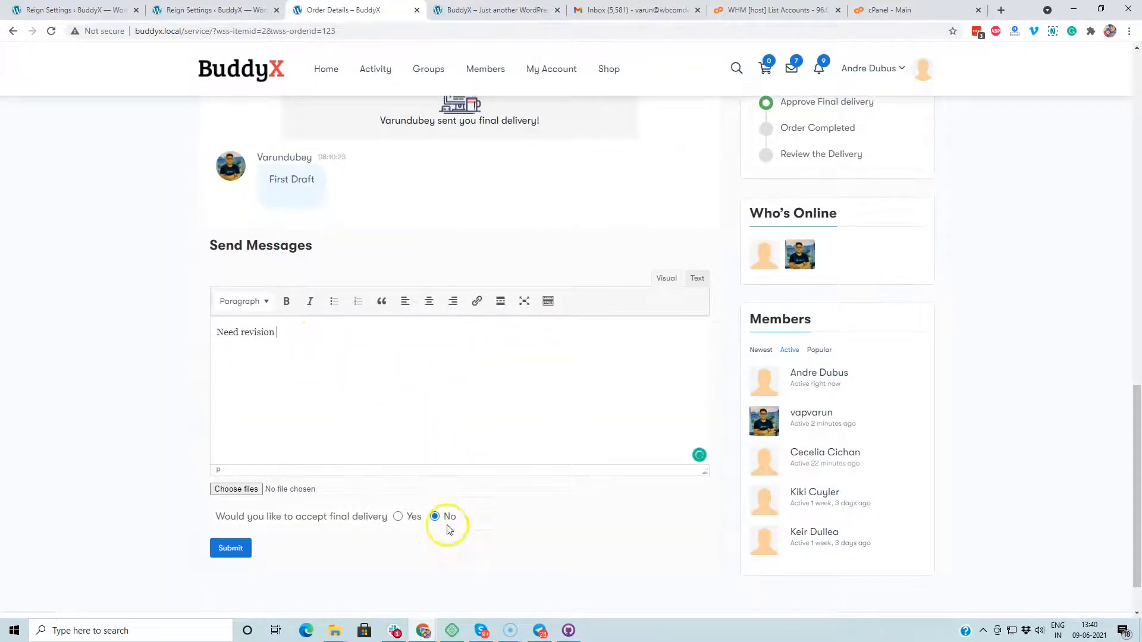
click(230, 548)
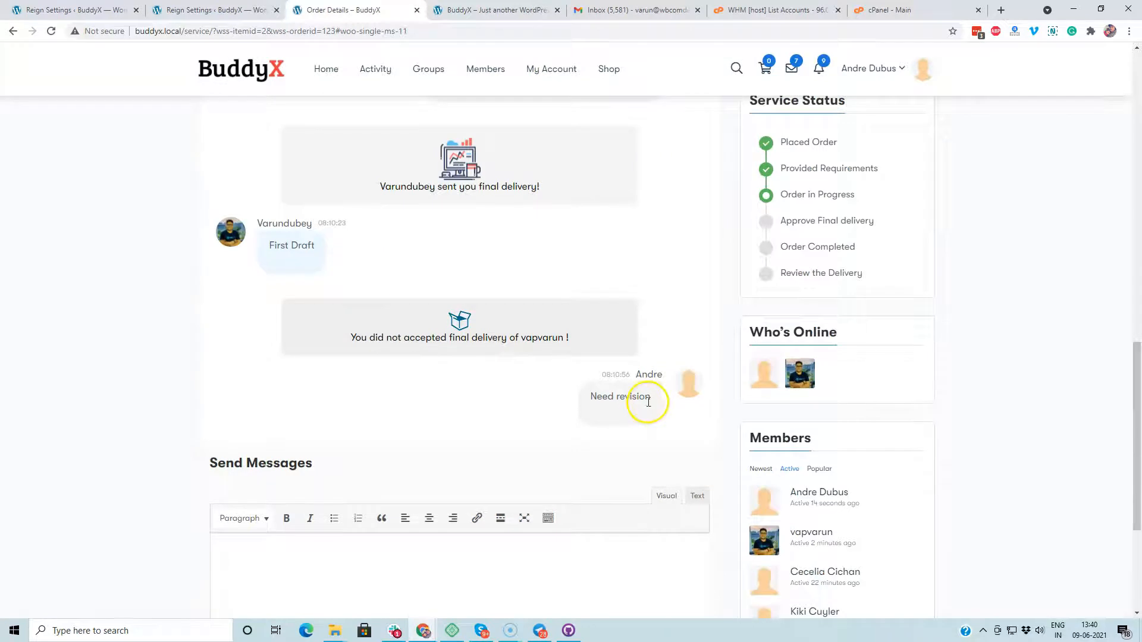
drag(348, 337, 583, 338)
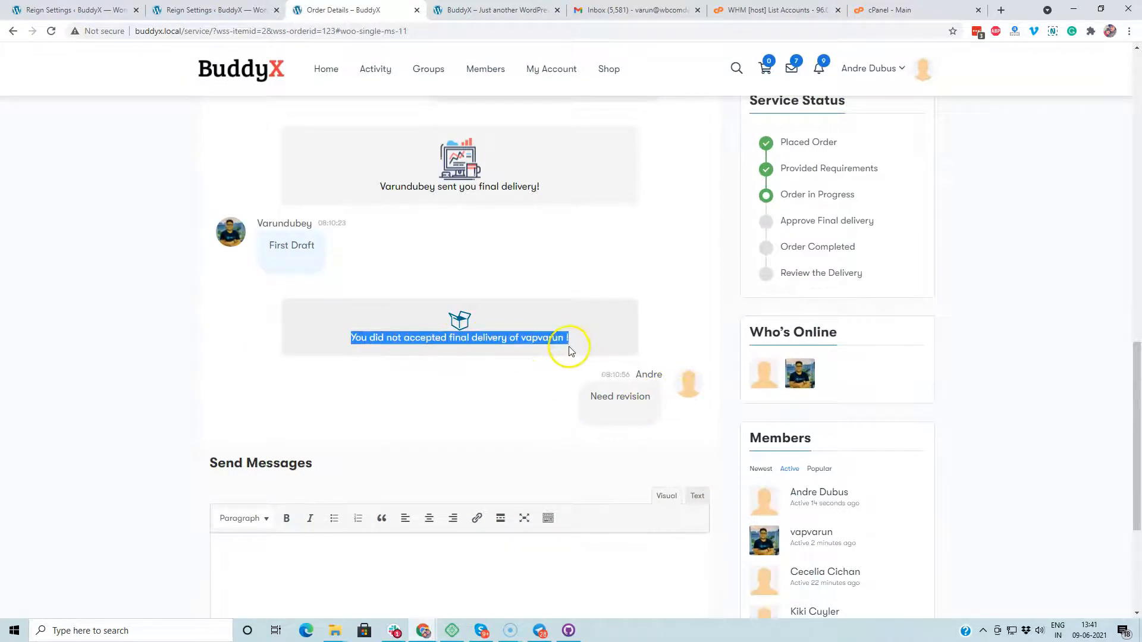
click(517, 369)
scroll(672, 309, up, 5)
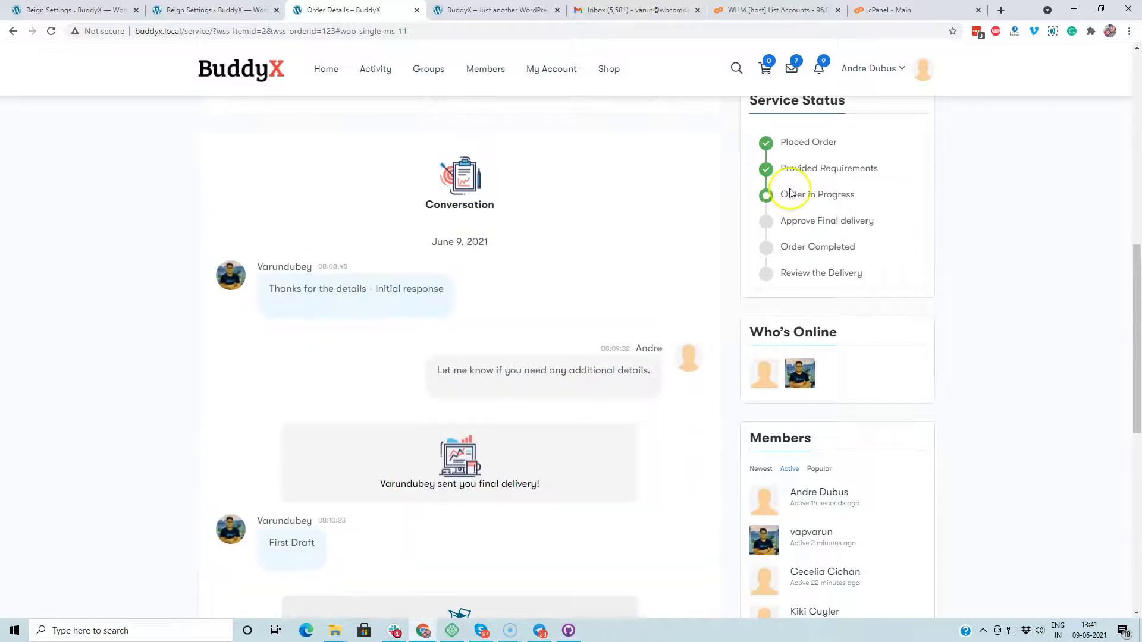
scroll(586, 283, down, 9)
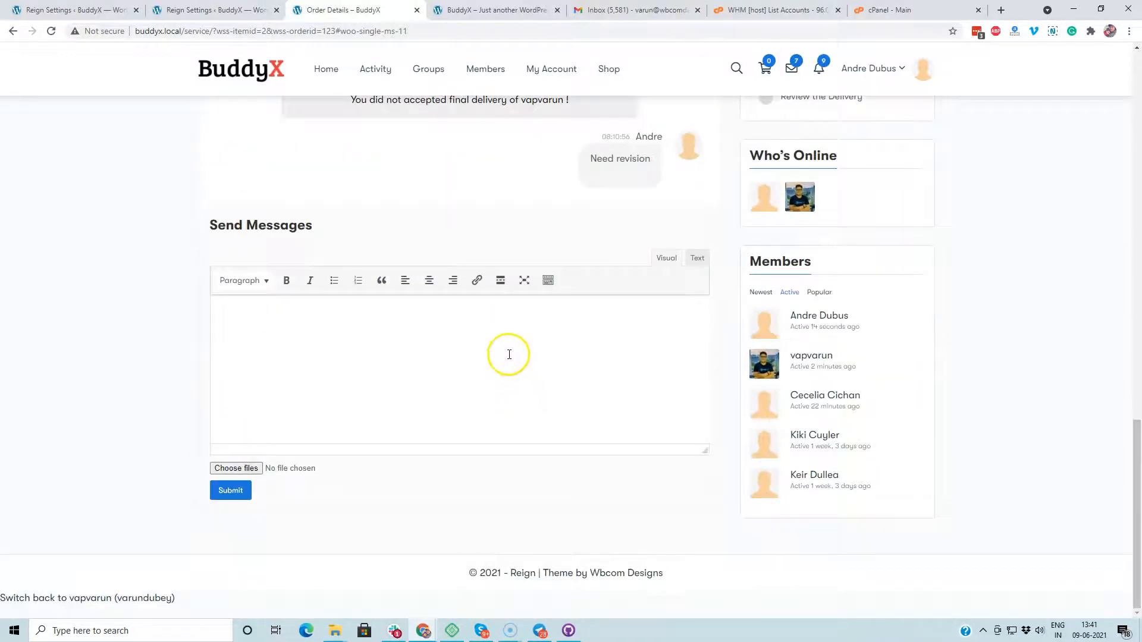
scroll(497, 330, up, 15)
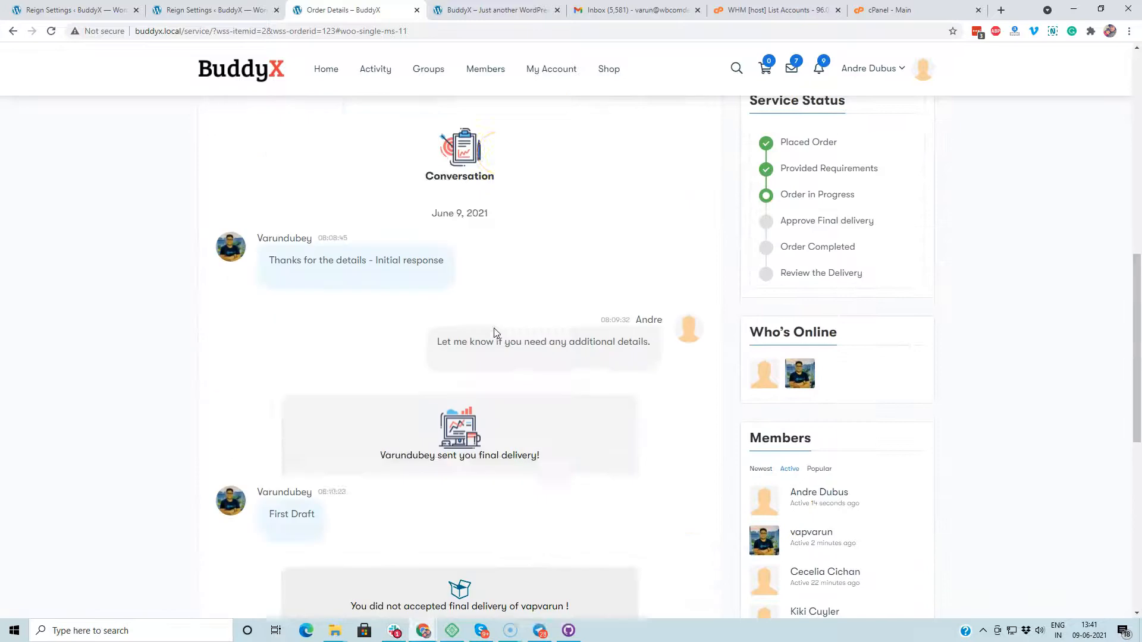
scroll(714, 137, up, 3)
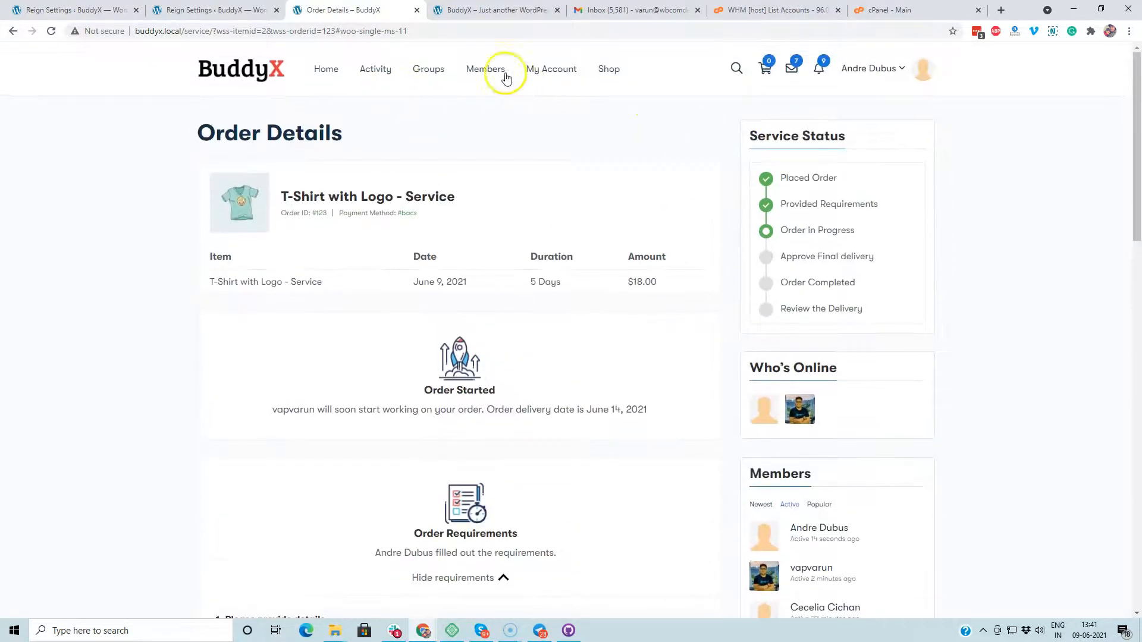
scroll(158, 484, down, 10)
scroll(57, 562, down, 5)
Step: Return to the administrator account on the order details page
click(49, 598)
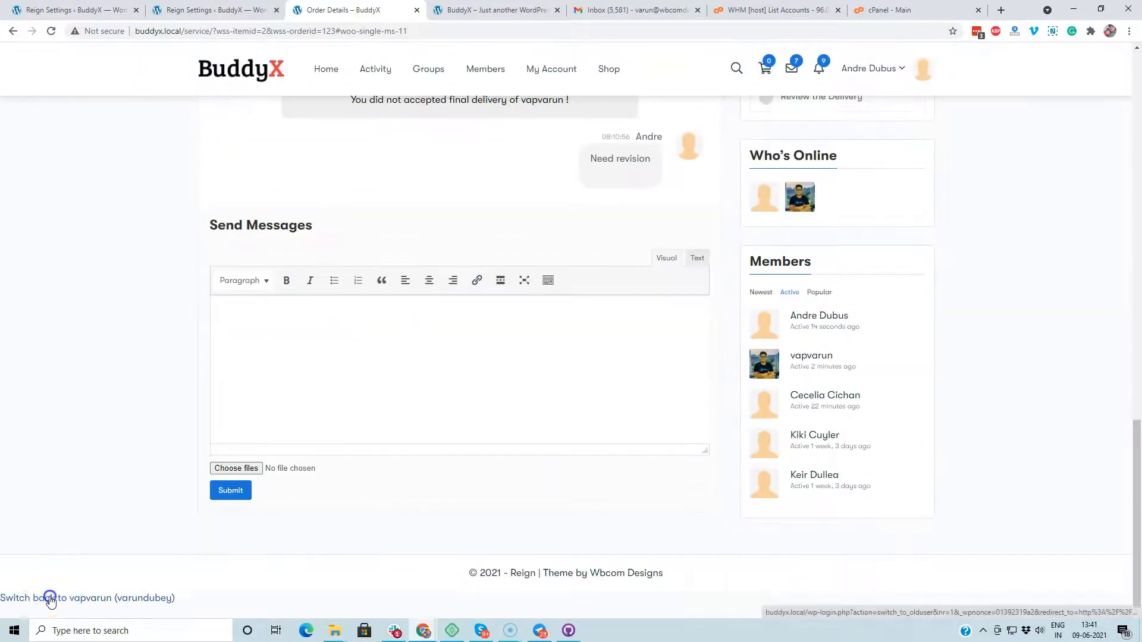
scroll(162, 441, up, 5)
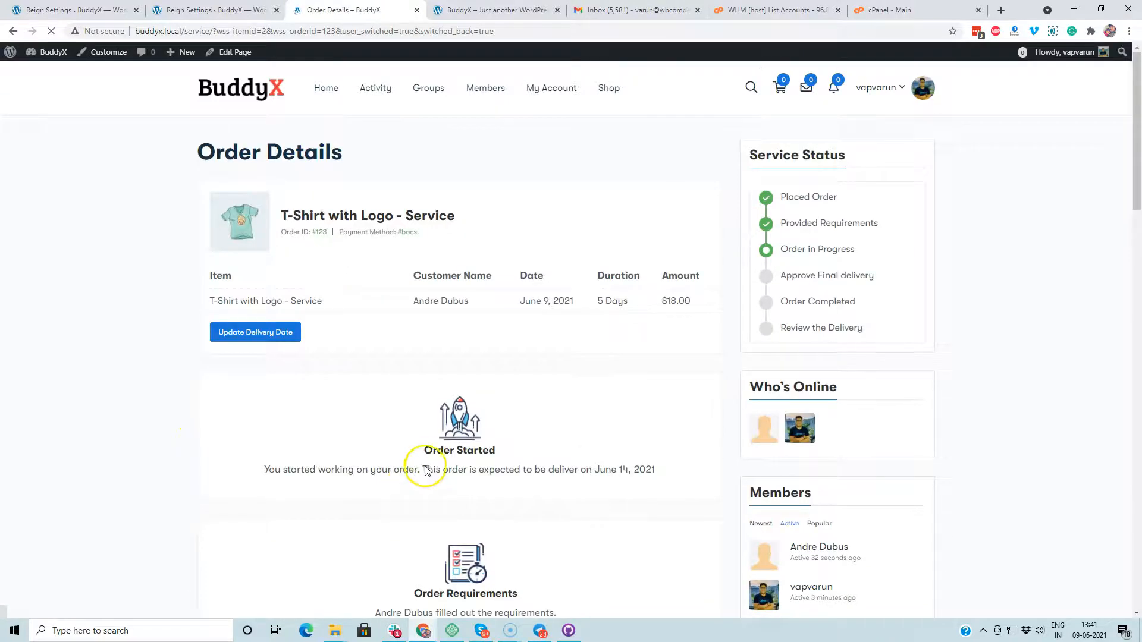
scroll(416, 475, down, 8)
scroll(504, 428, down, 3)
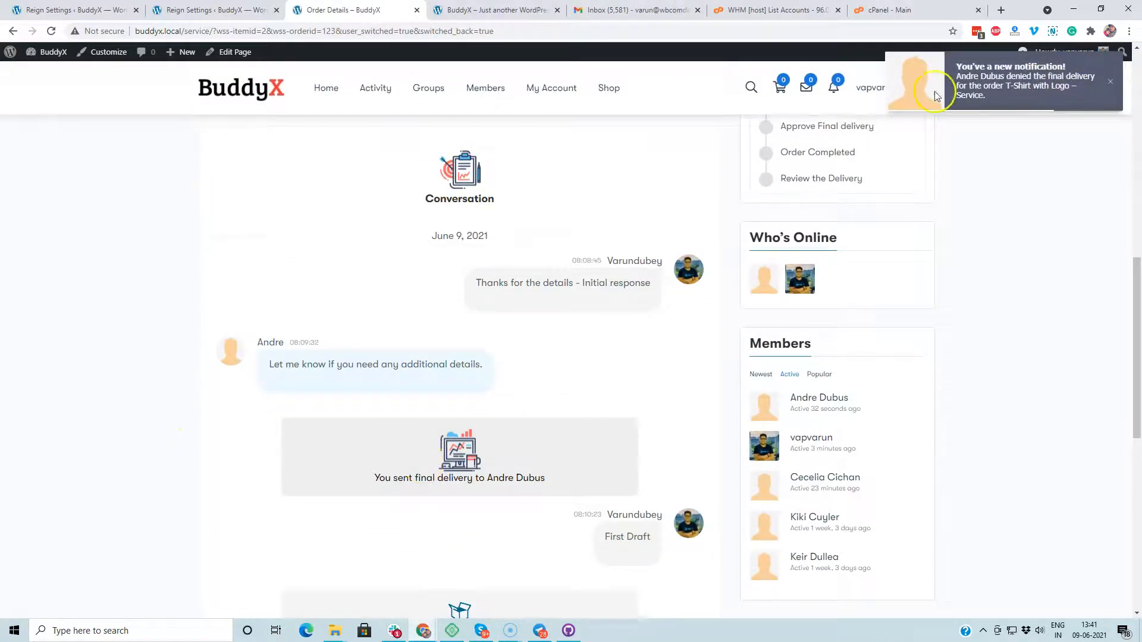
scroll(323, 232, up, 8)
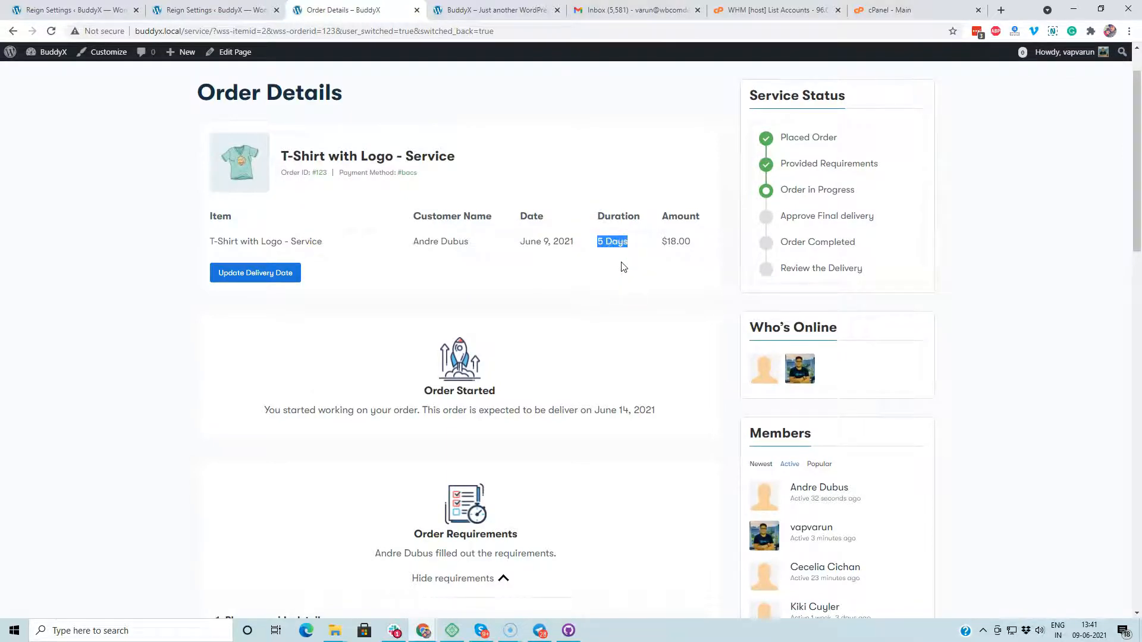
click(267, 274)
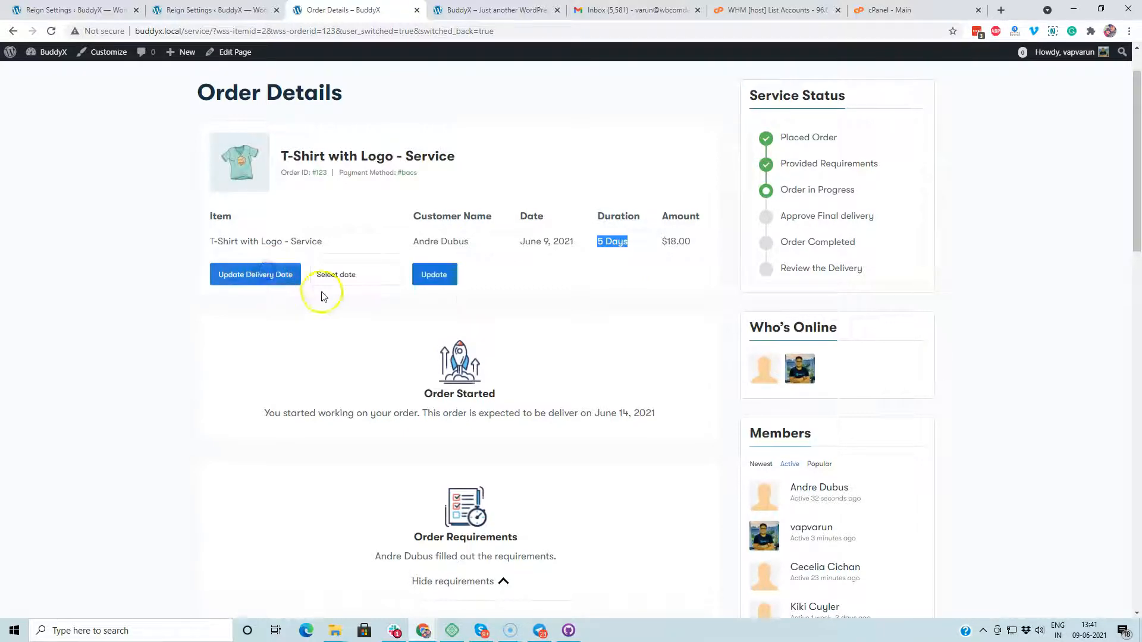
click(336, 276)
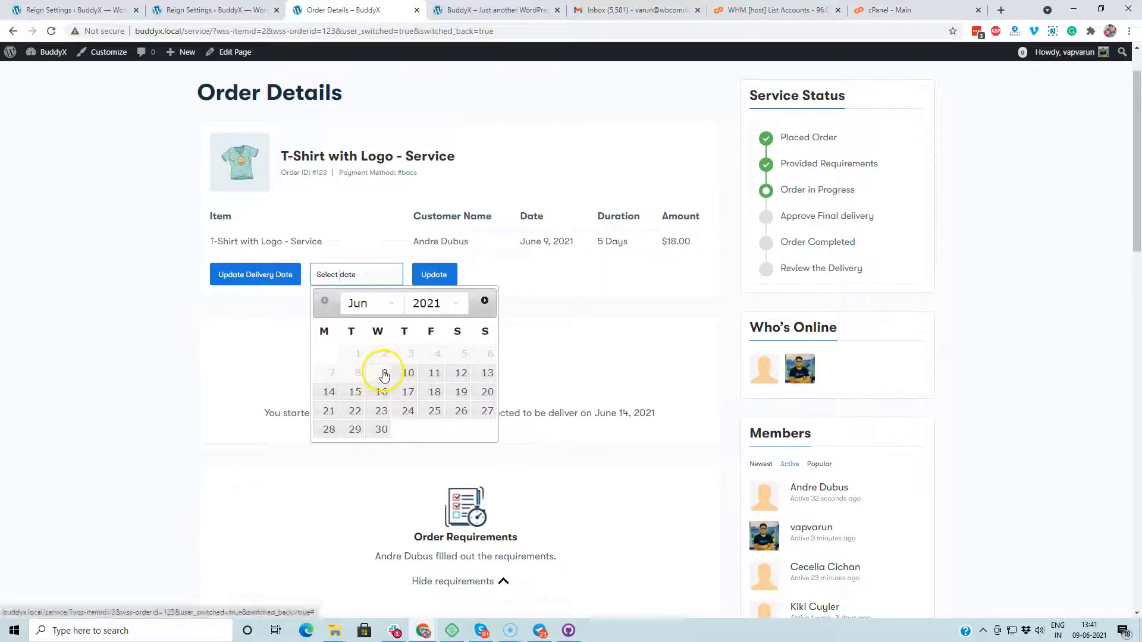
click(384, 374)
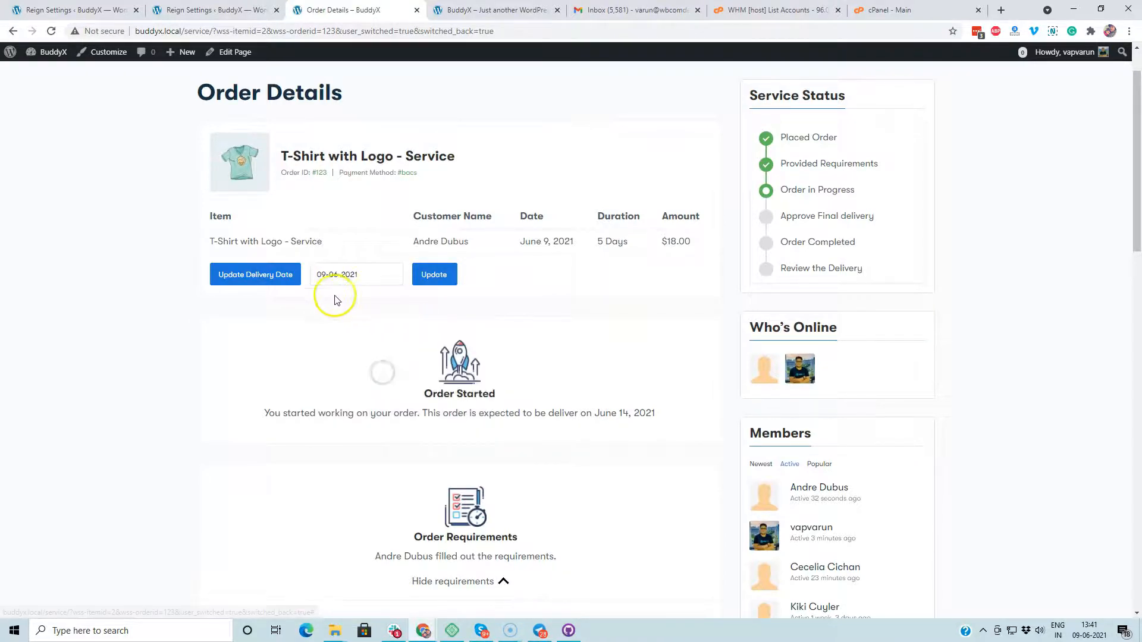
click(346, 276)
click(408, 372)
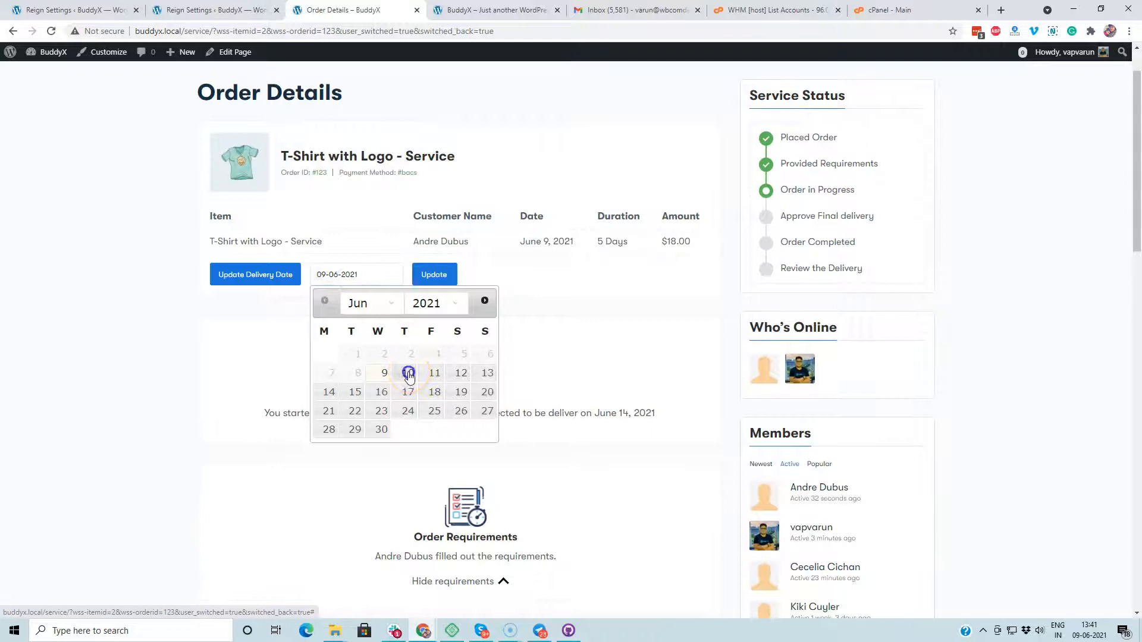
click(439, 277)
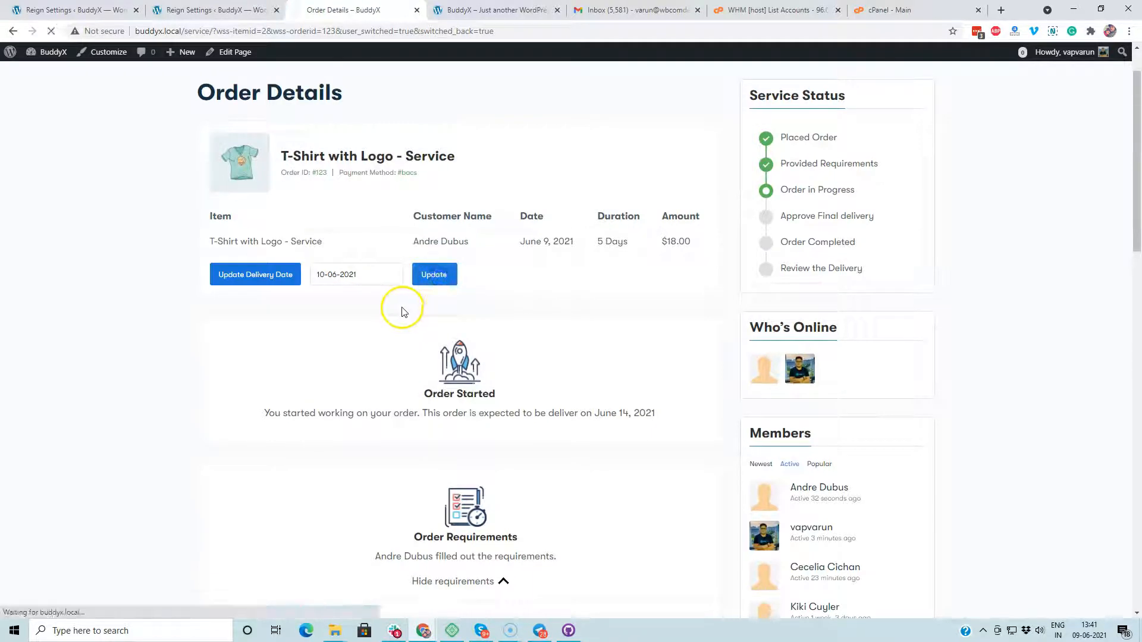
scroll(403, 309, down, 6)
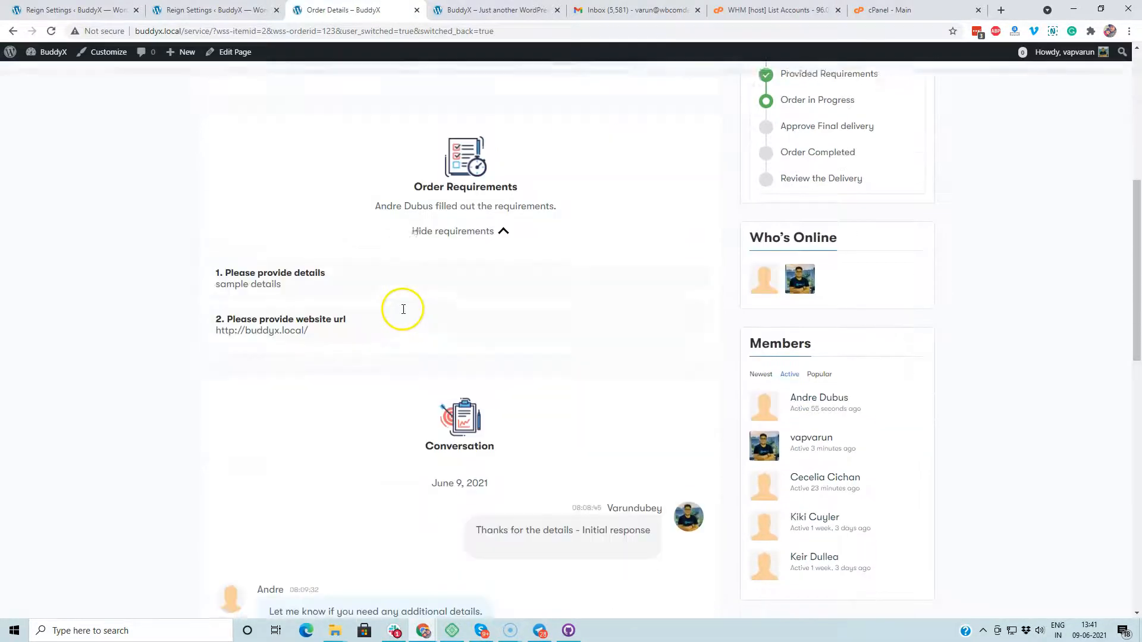
scroll(403, 309, down, 12)
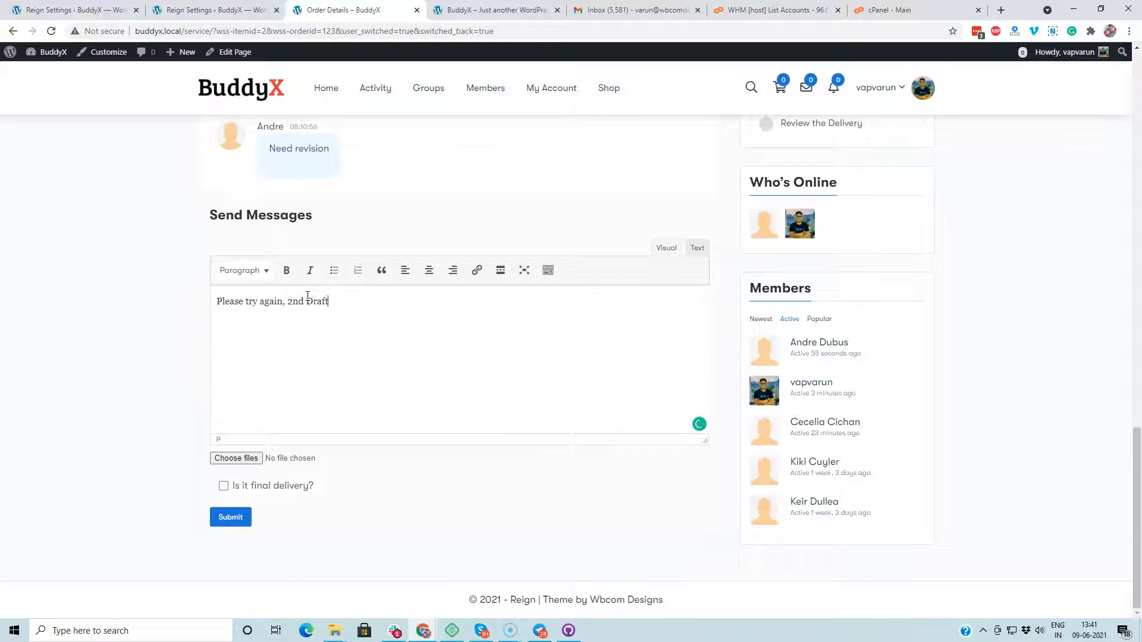
Step: Send 'Please try again, 2nd Draft' to the customer, marked as the final delivery
click(307, 463)
click(242, 513)
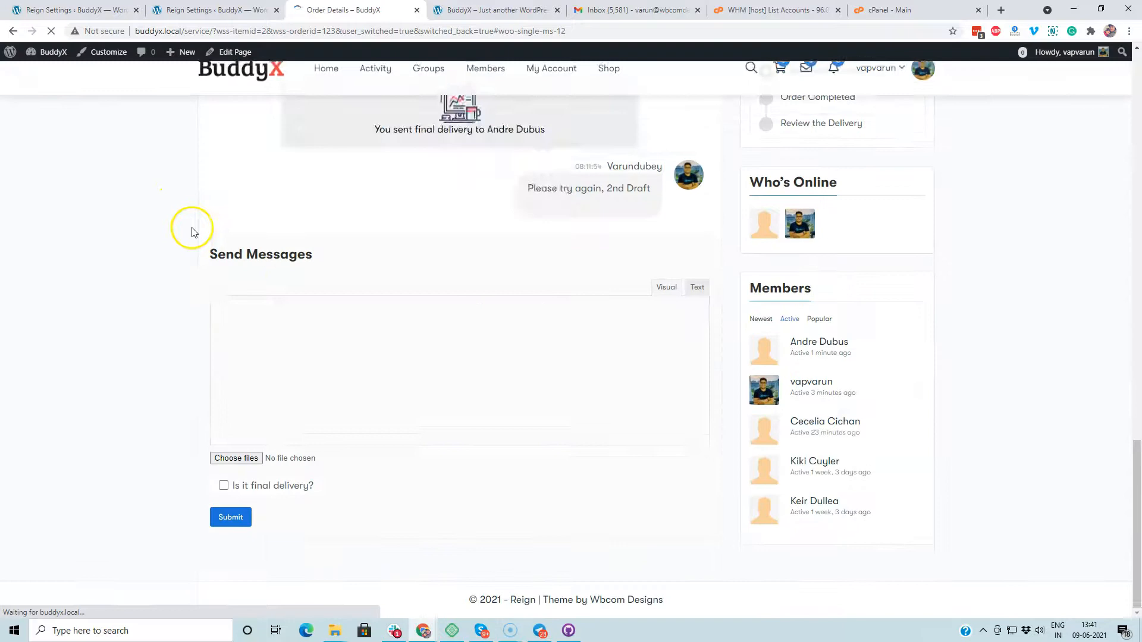
scroll(594, 224, up, 12)
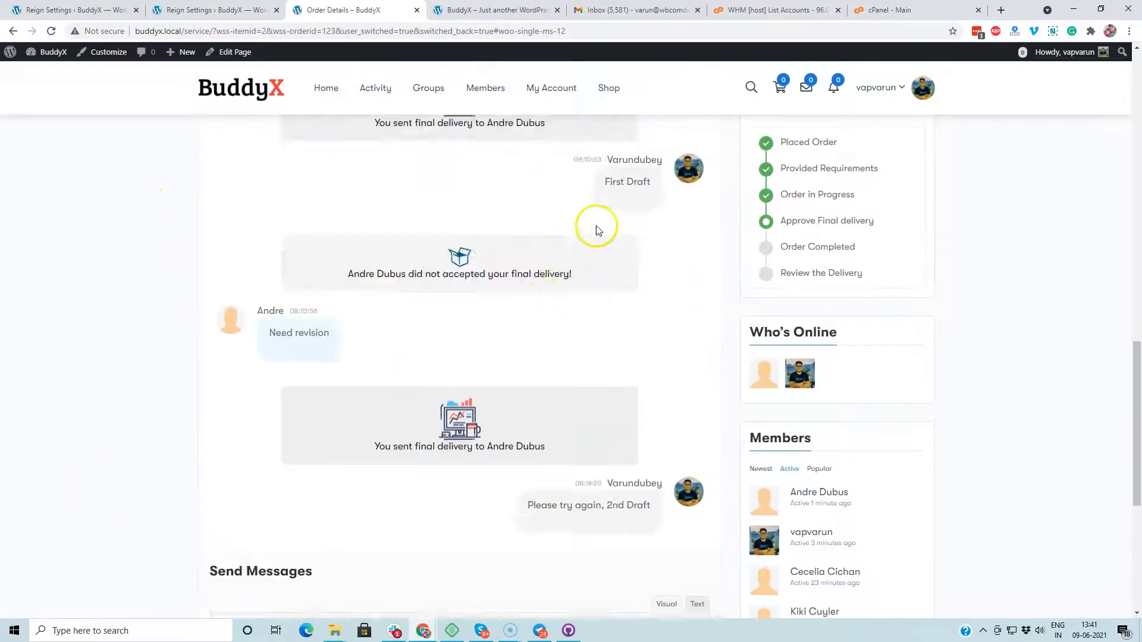
drag(428, 91, 441, 111)
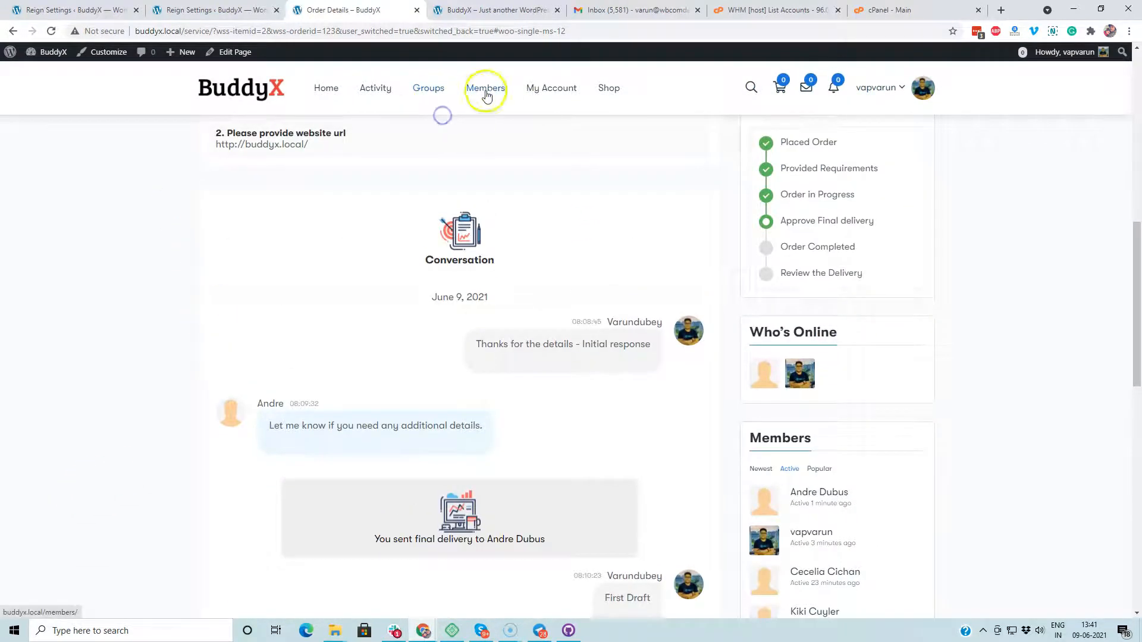
Step: Switch to the customer's account from the Members directory
click(484, 91)
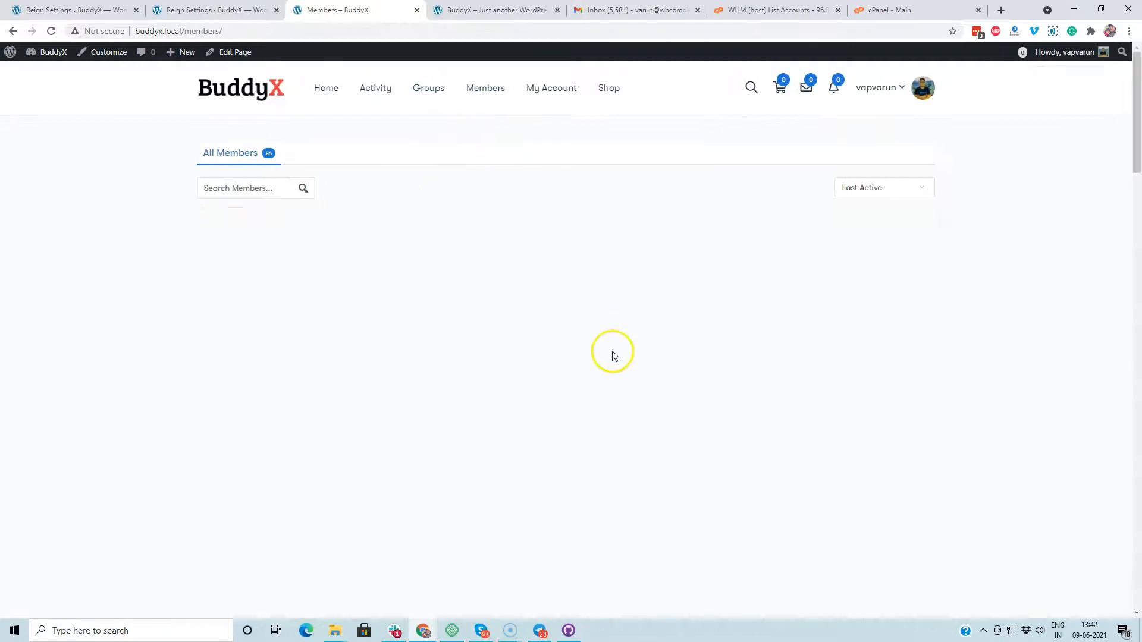
scroll(594, 333, down, 2)
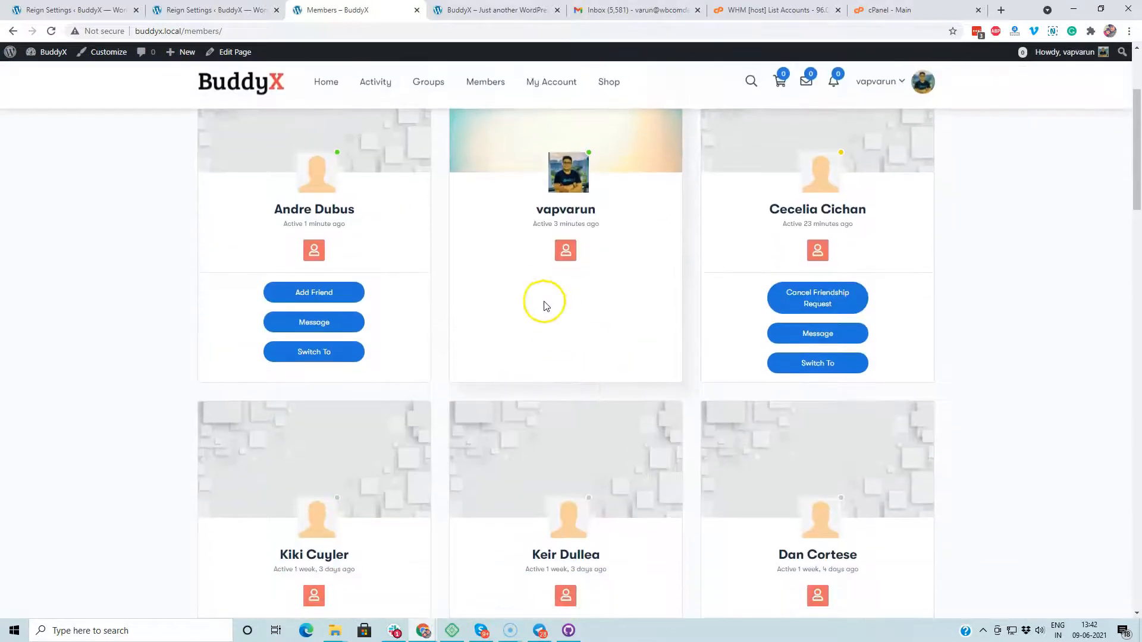
click(308, 352)
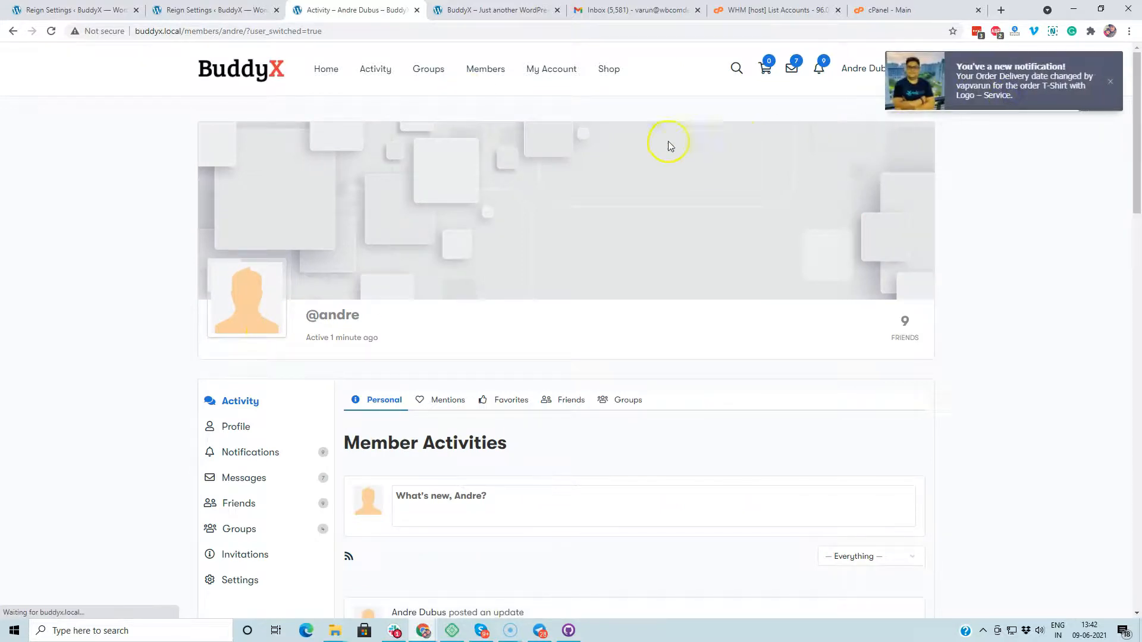
Step: Reply 'Thanks, looks good now' and choose Yes to accept the final delivery
scroll(352, 381, down, 10)
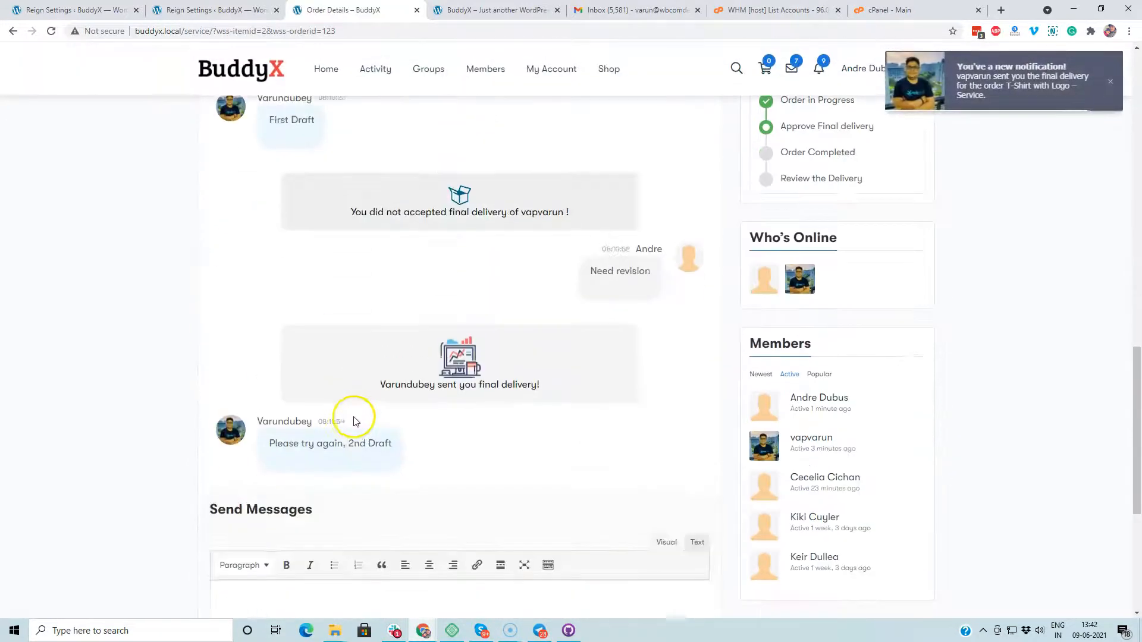
scroll(355, 421, down, 5)
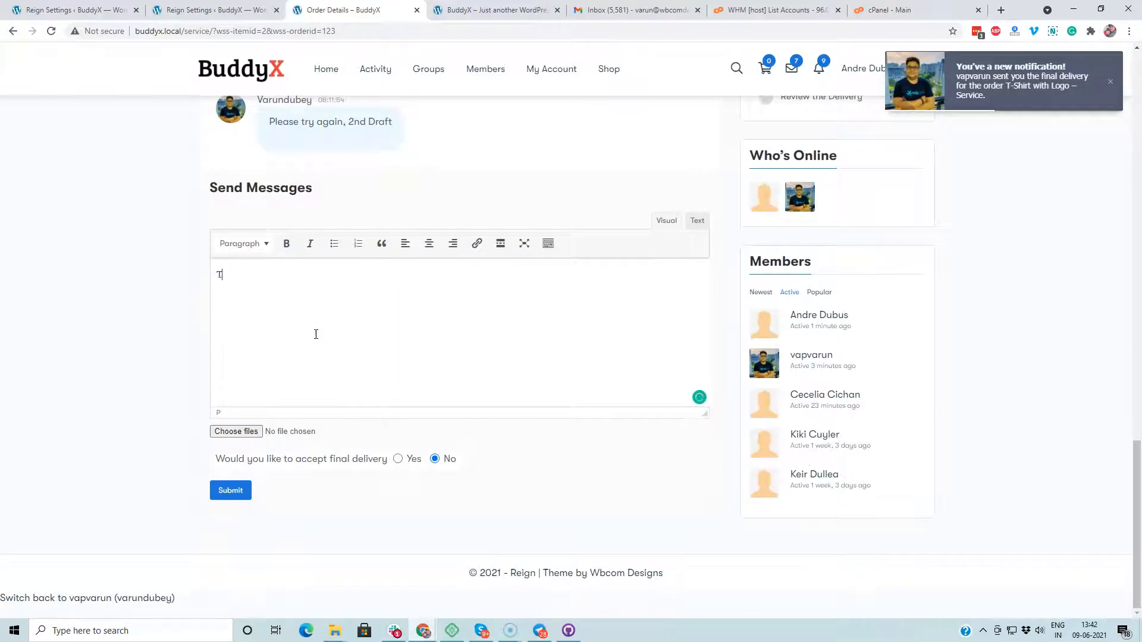
text(s good now)
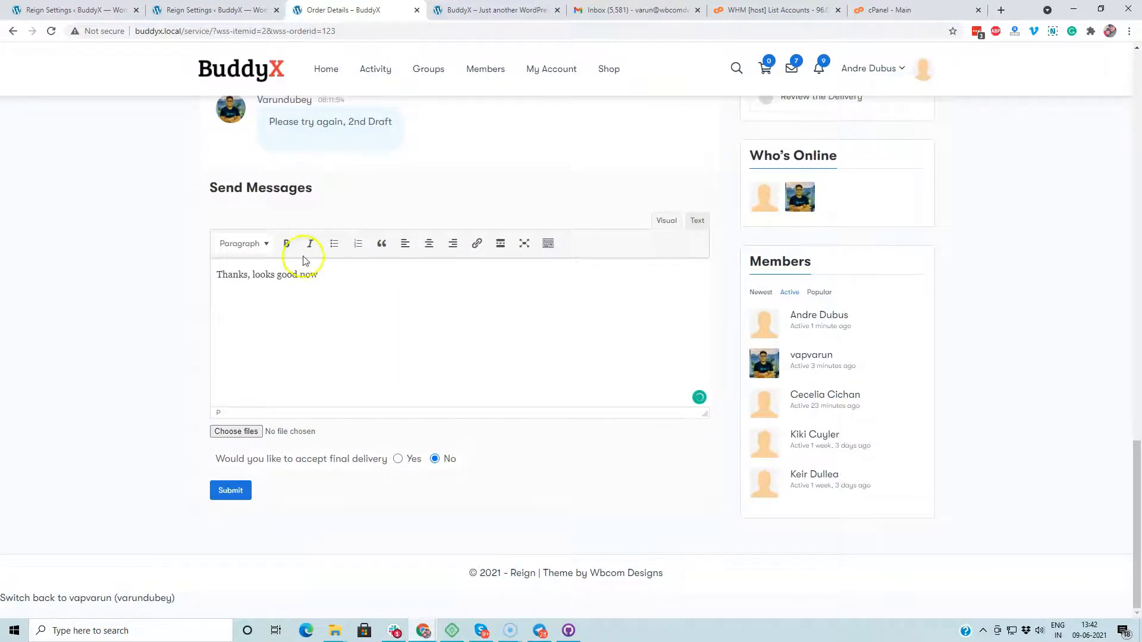
click(236, 491)
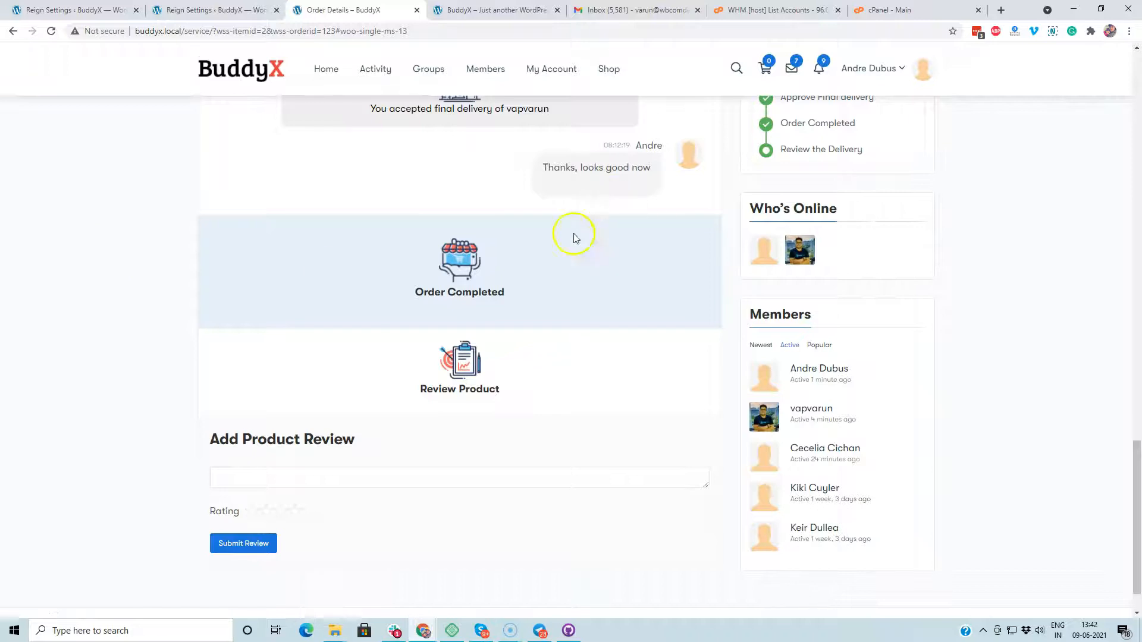
Step: Submit a five-star product review 'Good service :)' on the completed order
scroll(574, 237, down, 1)
click(279, 420)
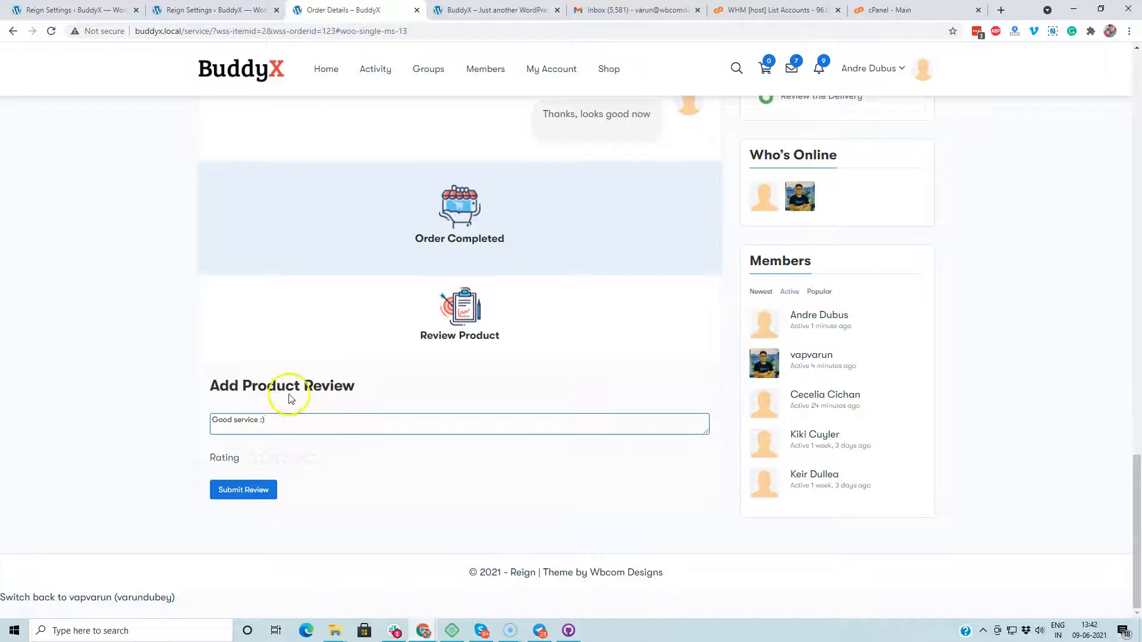
click(309, 458)
click(259, 490)
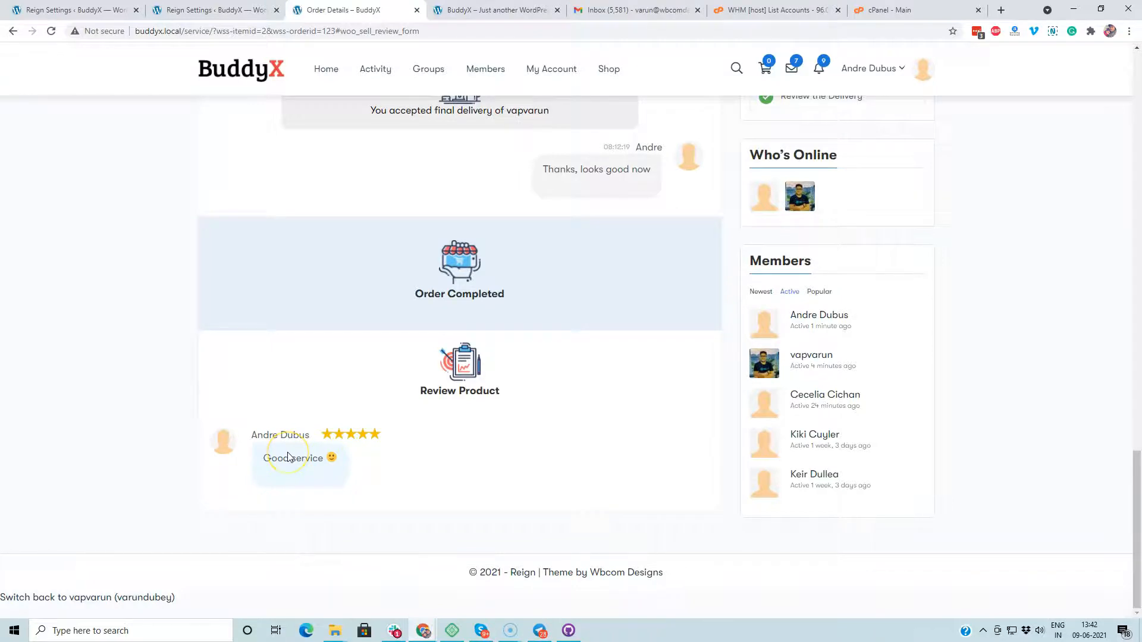
scroll(288, 457, up, 7)
click(608, 70)
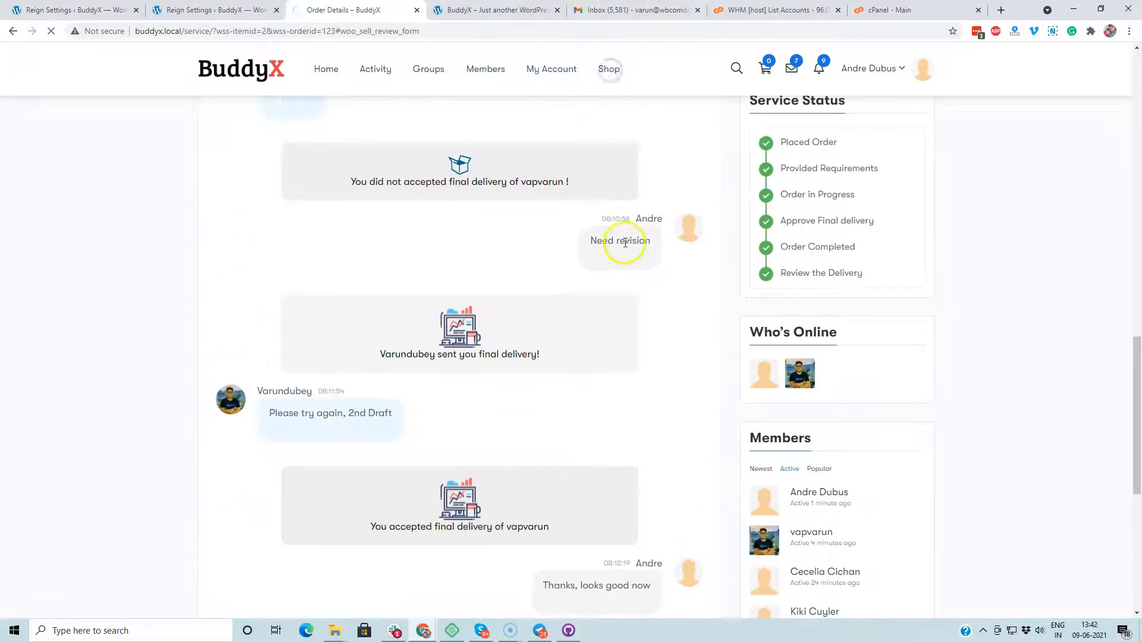
Step: Confirm the five-star 'Good service' review on T-Shirt with Logo – Service, then open My Account
scroll(607, 323, down, 10)
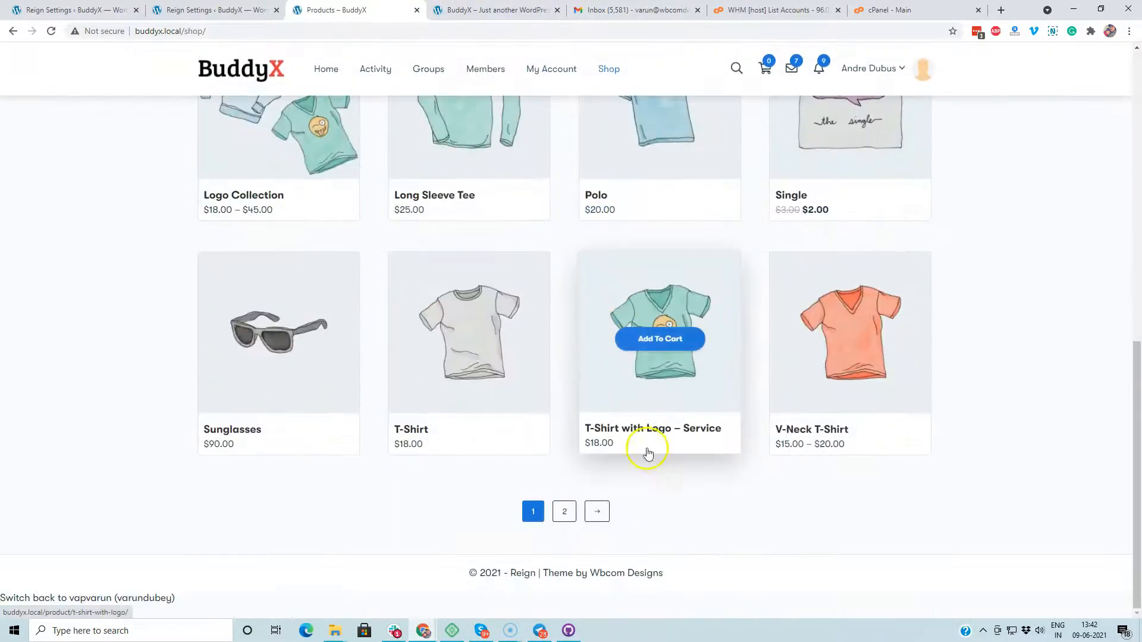
click(690, 427)
scroll(535, 273, down, 6)
click(534, 216)
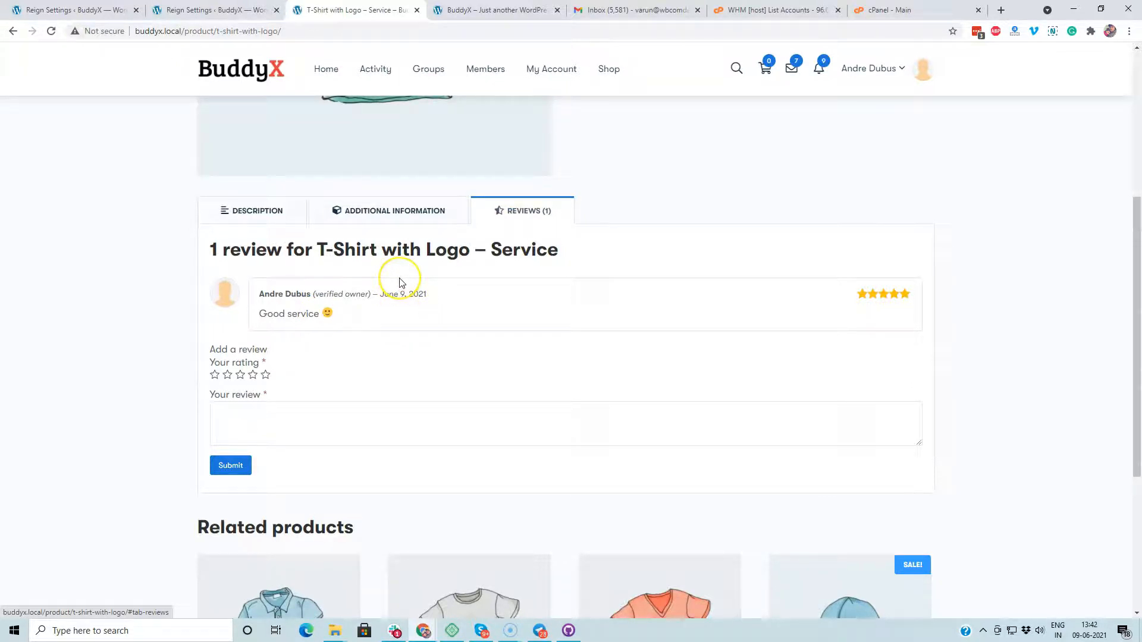
scroll(400, 283, up, 5)
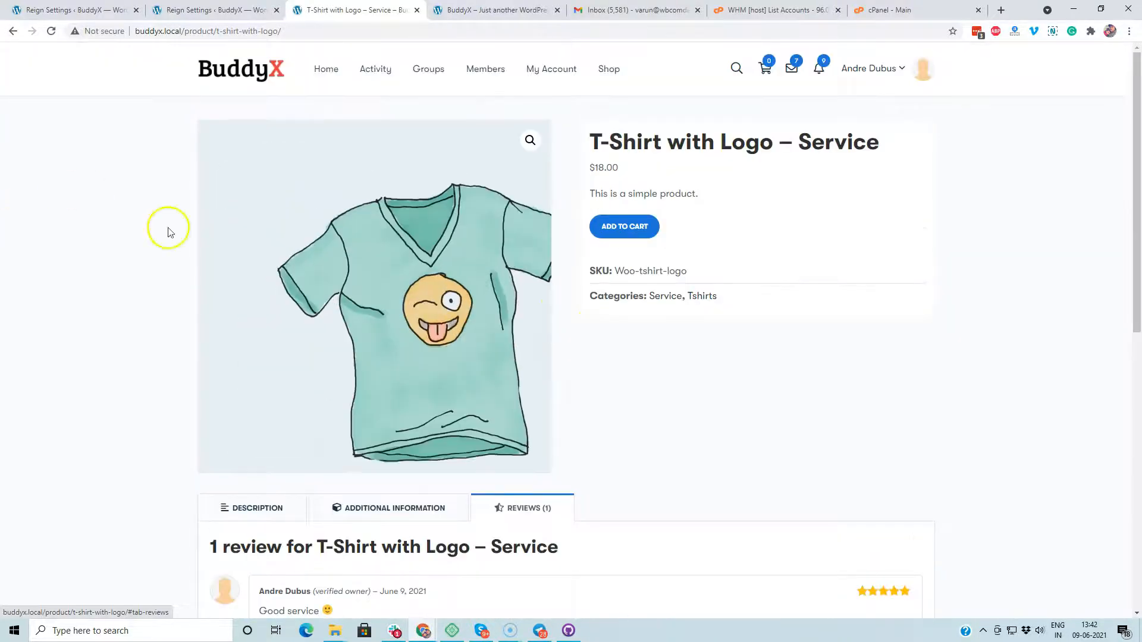
click(547, 70)
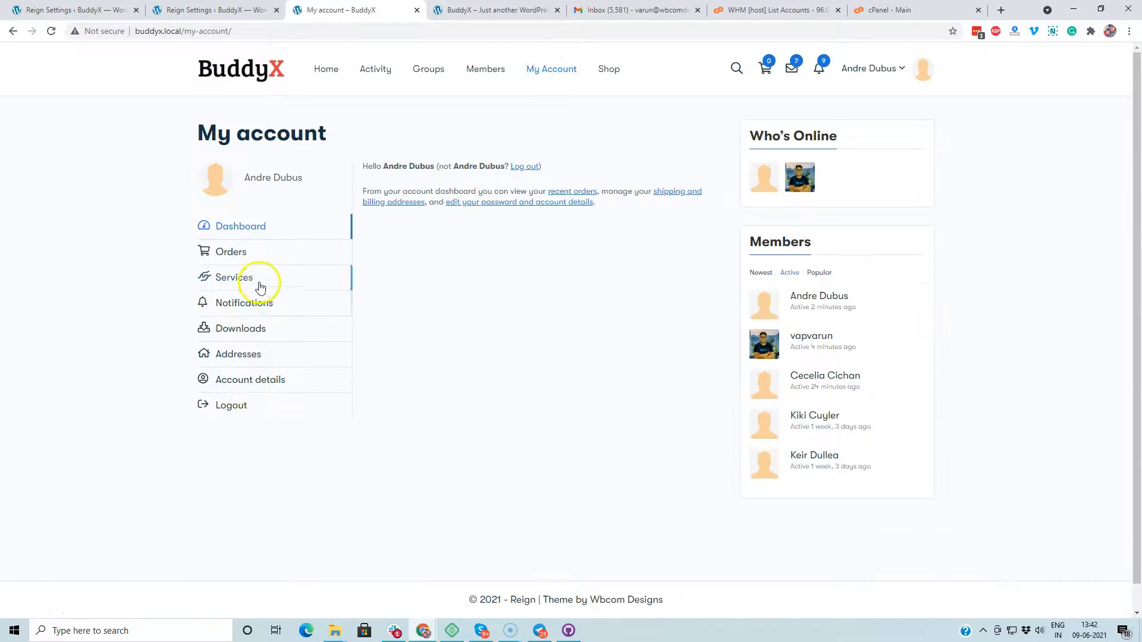
Step: Check the customer's Completed service orders, then switch back to the admin account
click(255, 278)
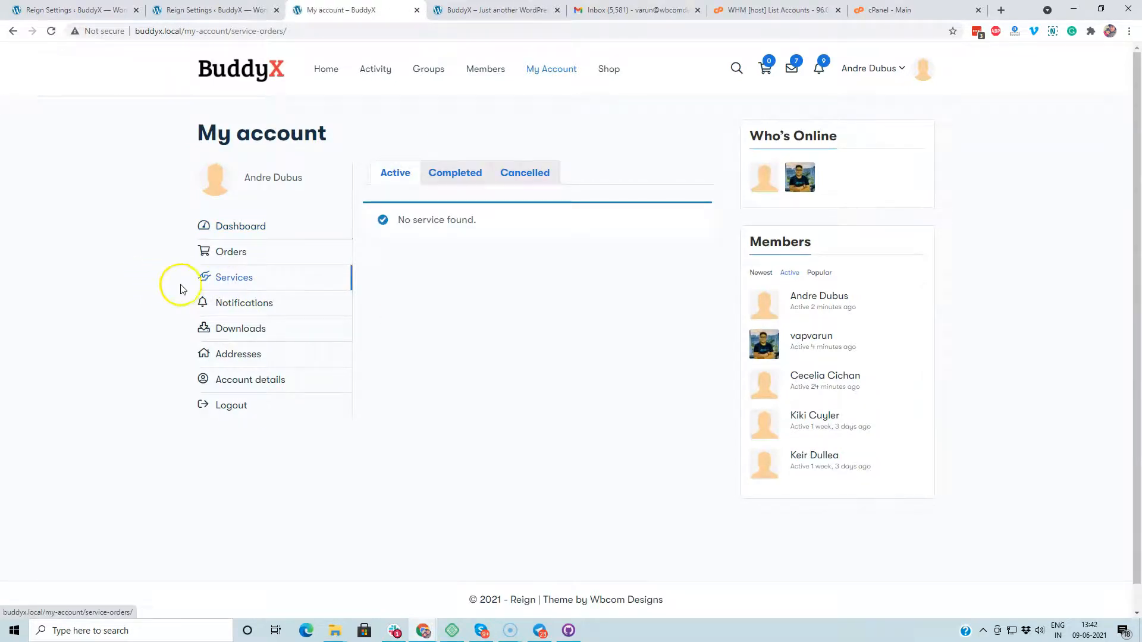
click(452, 176)
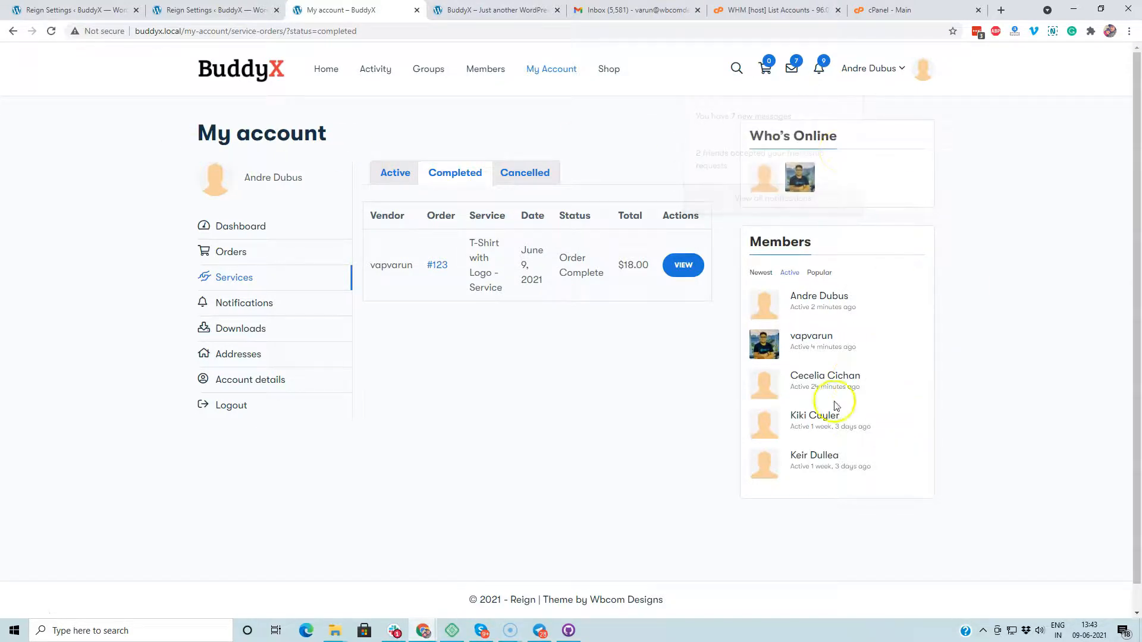
click(269, 228)
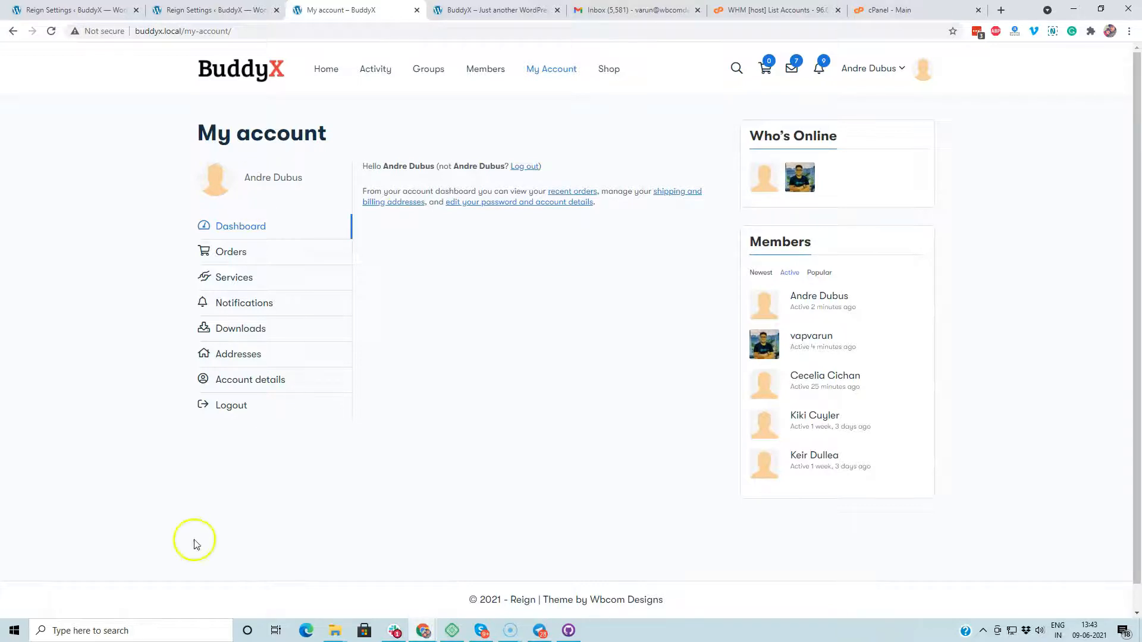
scroll(170, 497, down, 1)
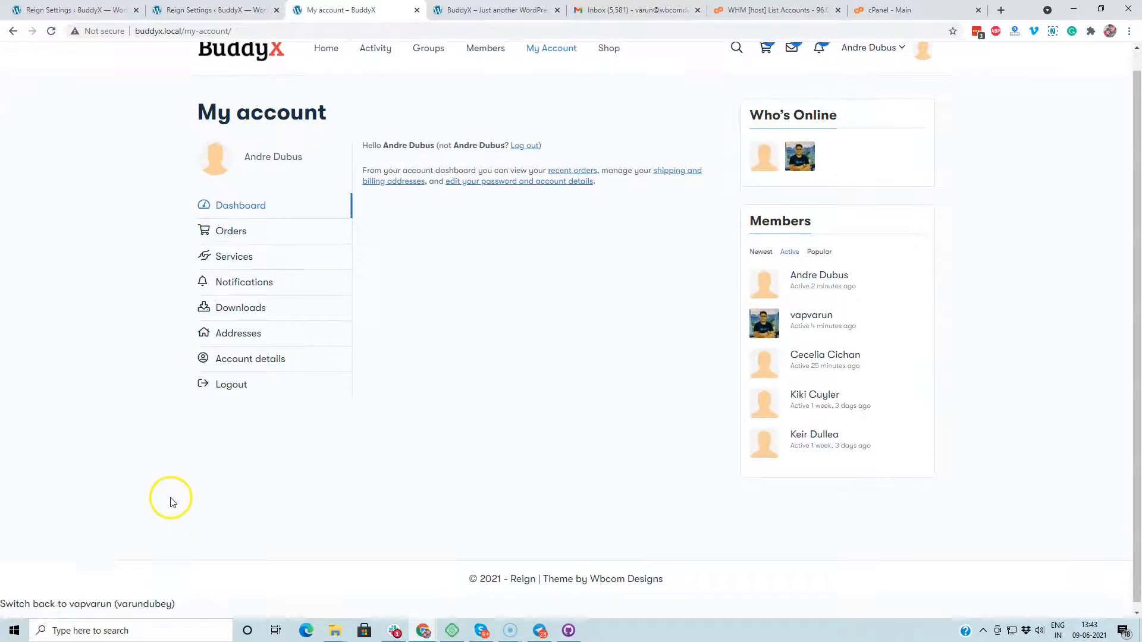
click(127, 597)
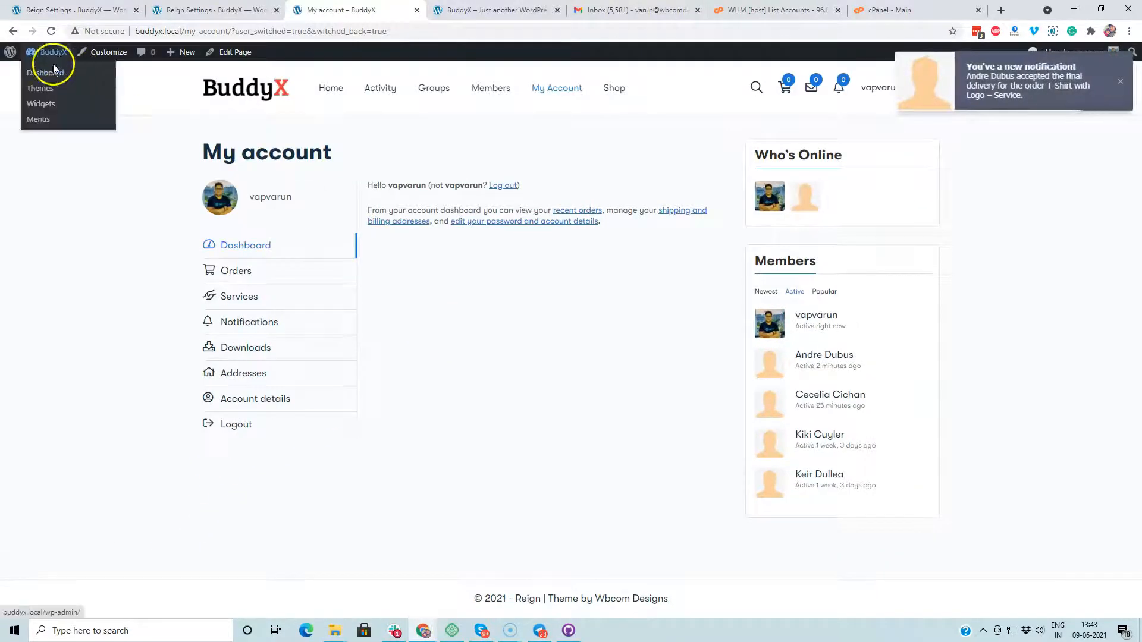
Step: From the admin Dashboard, open the general Woo Sell Services settings under WB Plugins
click(47, 73)
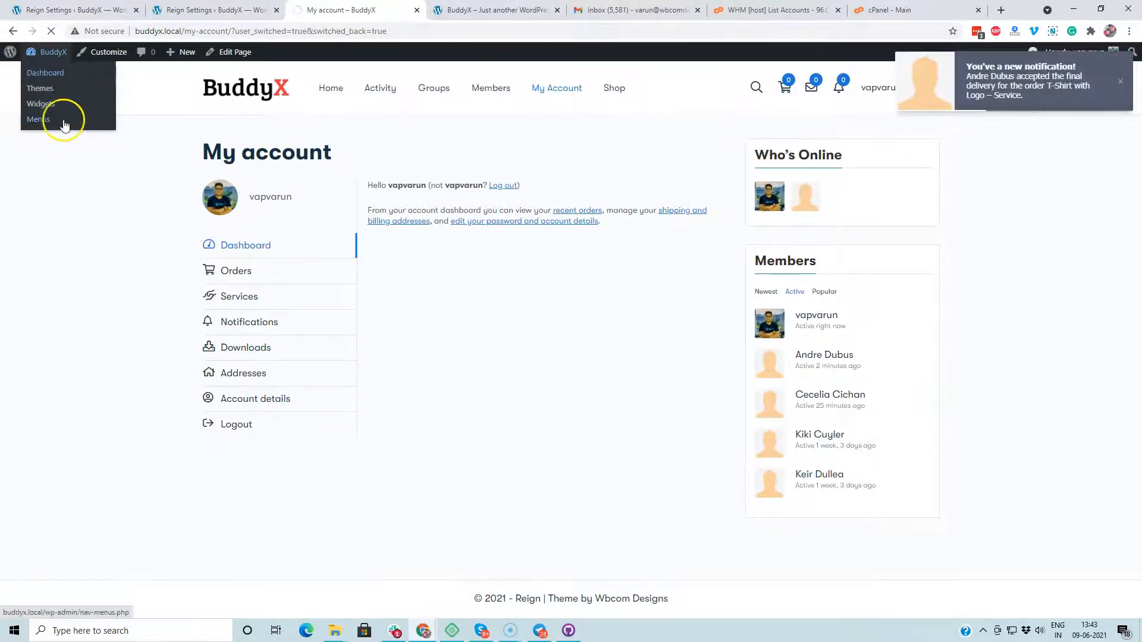
scroll(82, 374, down, 2)
scroll(82, 374, down, 3)
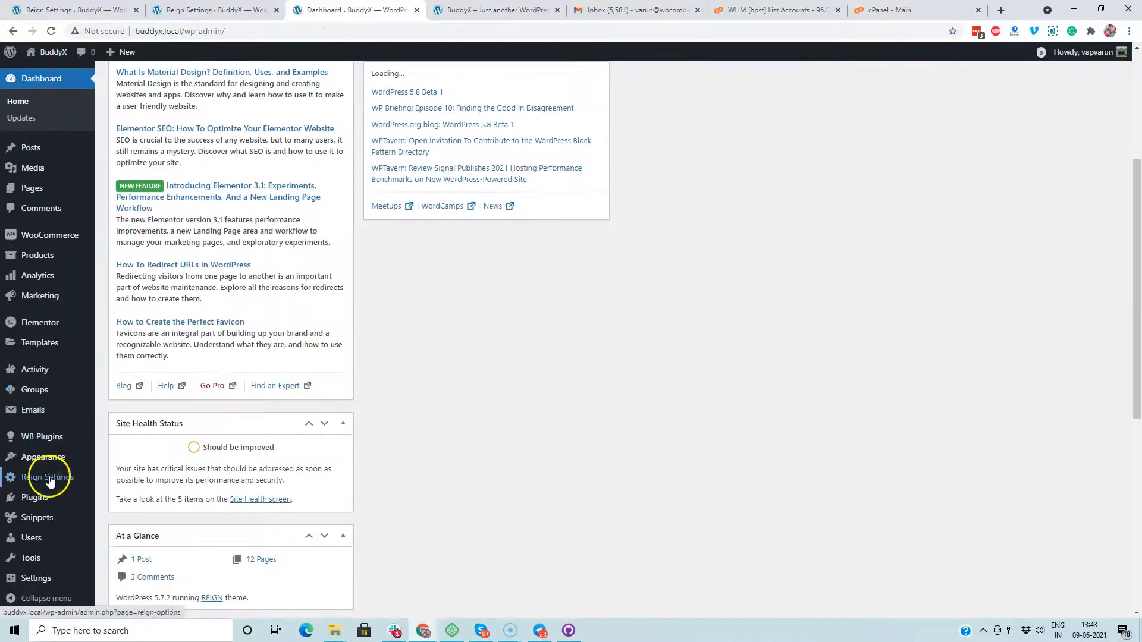
mouse_move(57, 489)
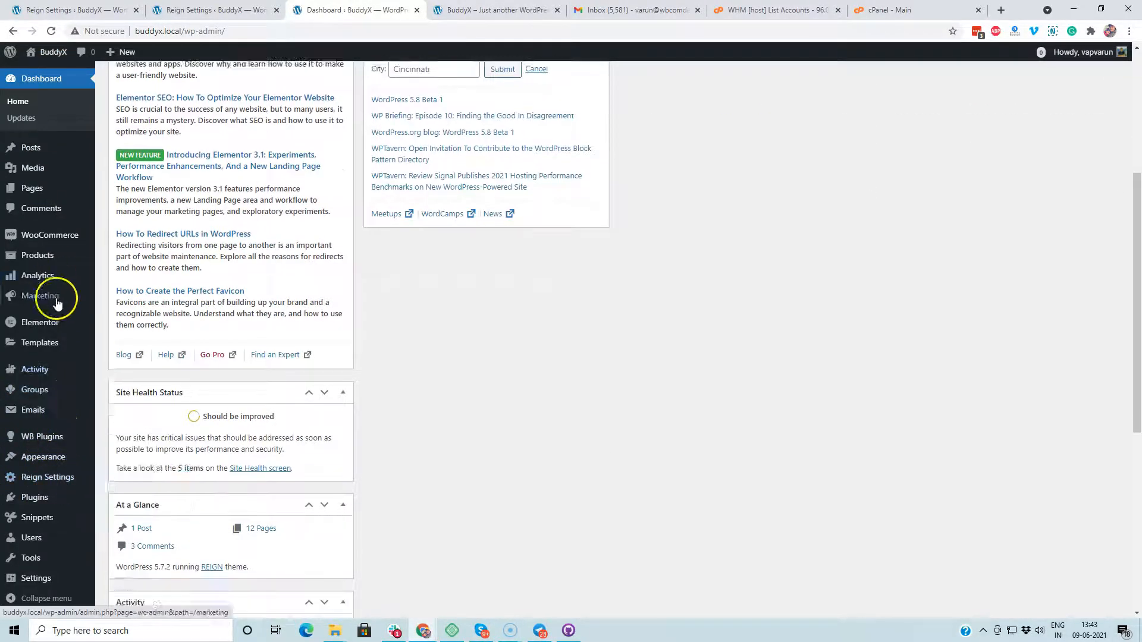
scroll(56, 293, down, 4)
mouse_move(63, 445)
click(132, 455)
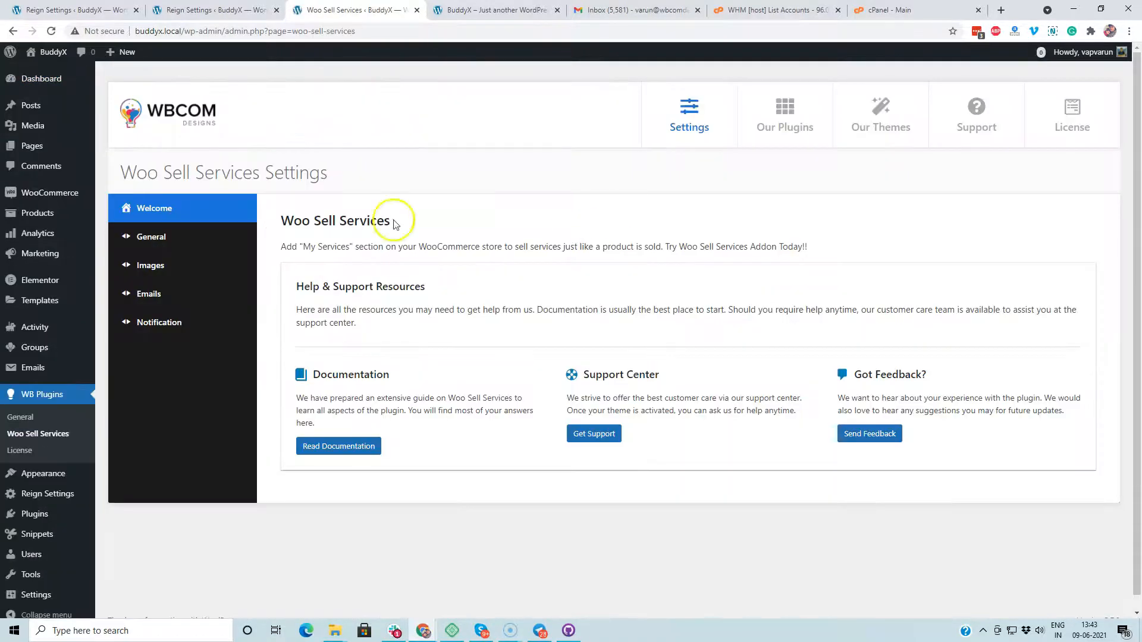
click(172, 238)
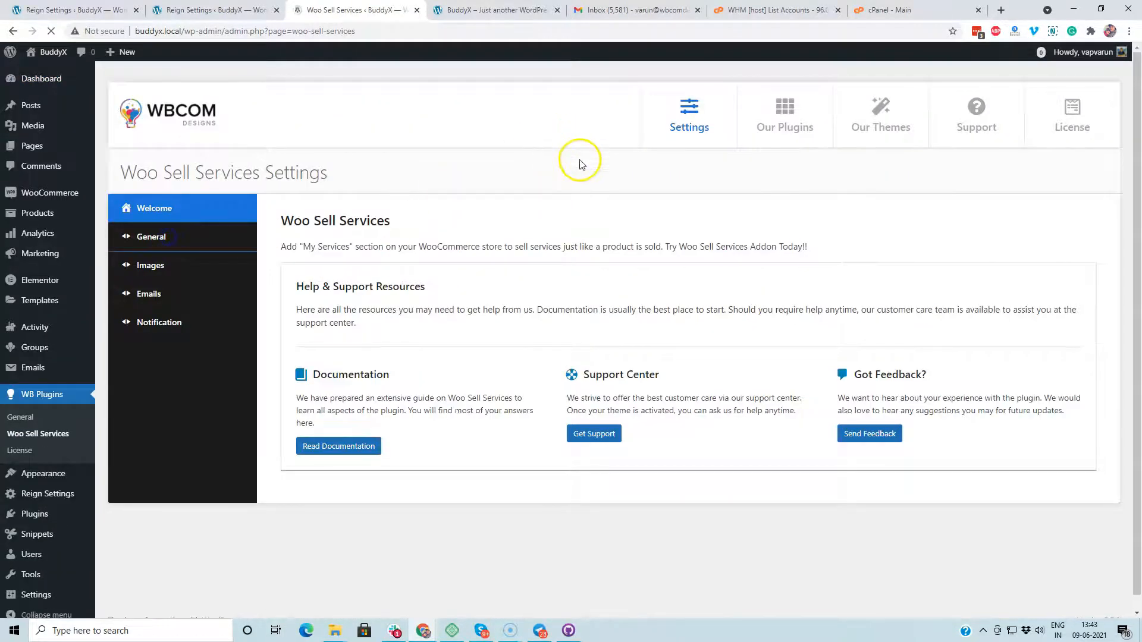
scroll(556, 174, down, 2)
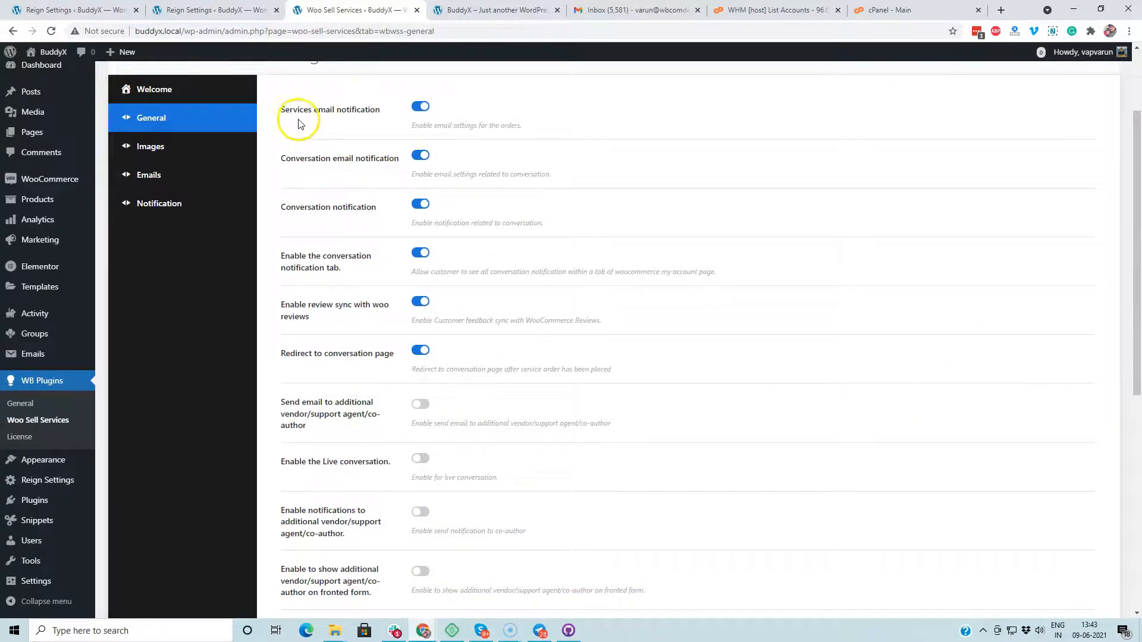
click(416, 120)
scroll(557, 184, down, 3)
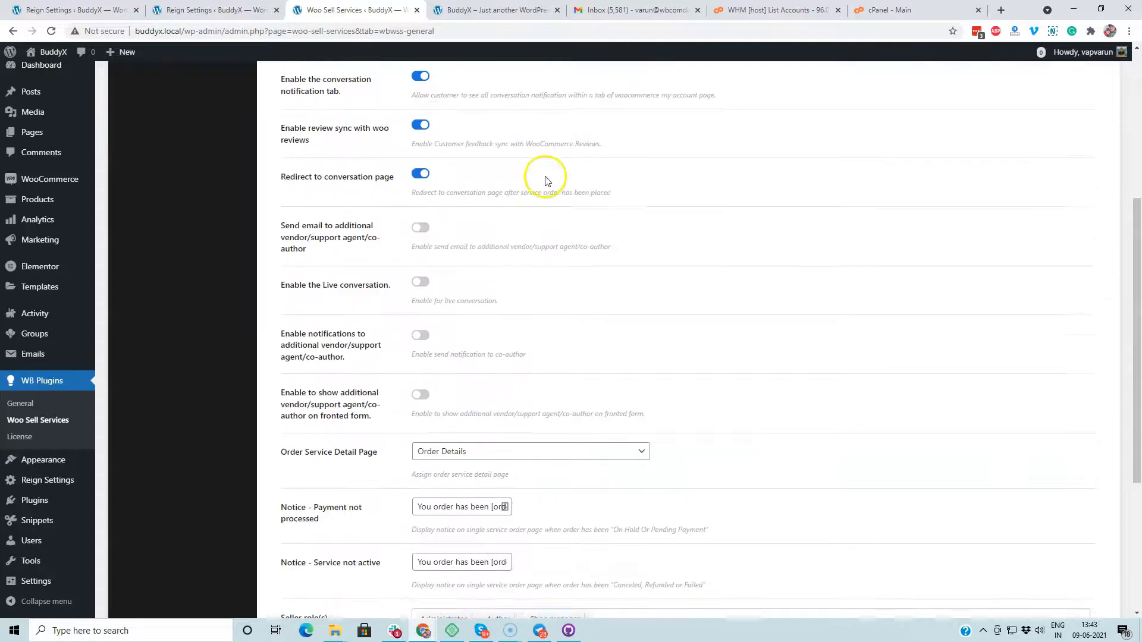
scroll(440, 128, up, 2)
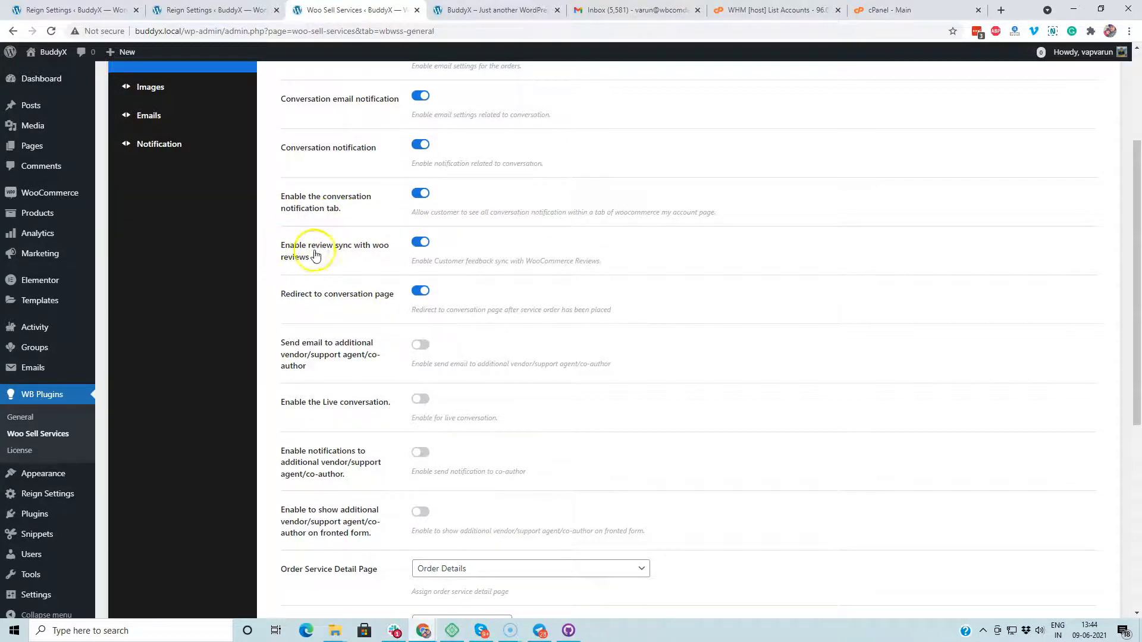
scroll(360, 260, down, 3)
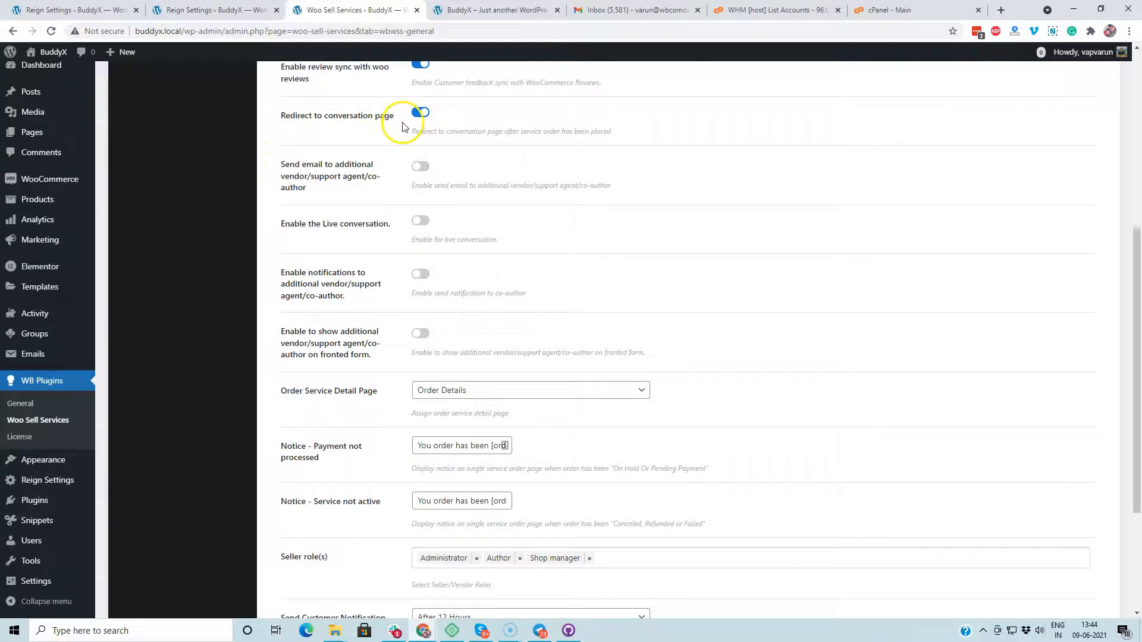
scroll(516, 166, up, 2)
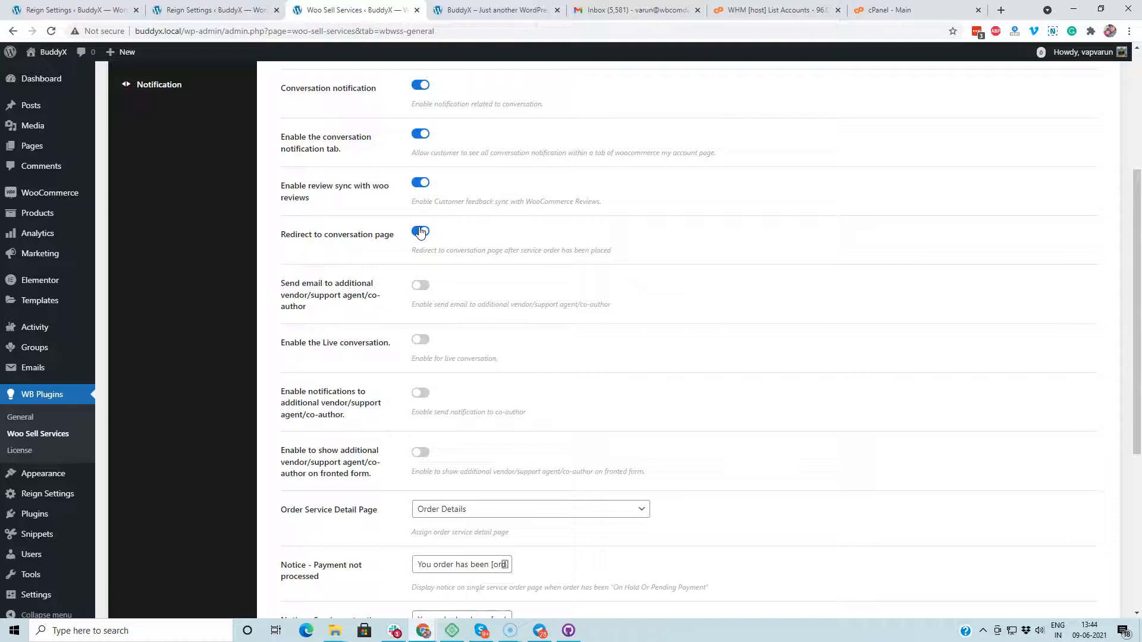
scroll(423, 297, down, 2)
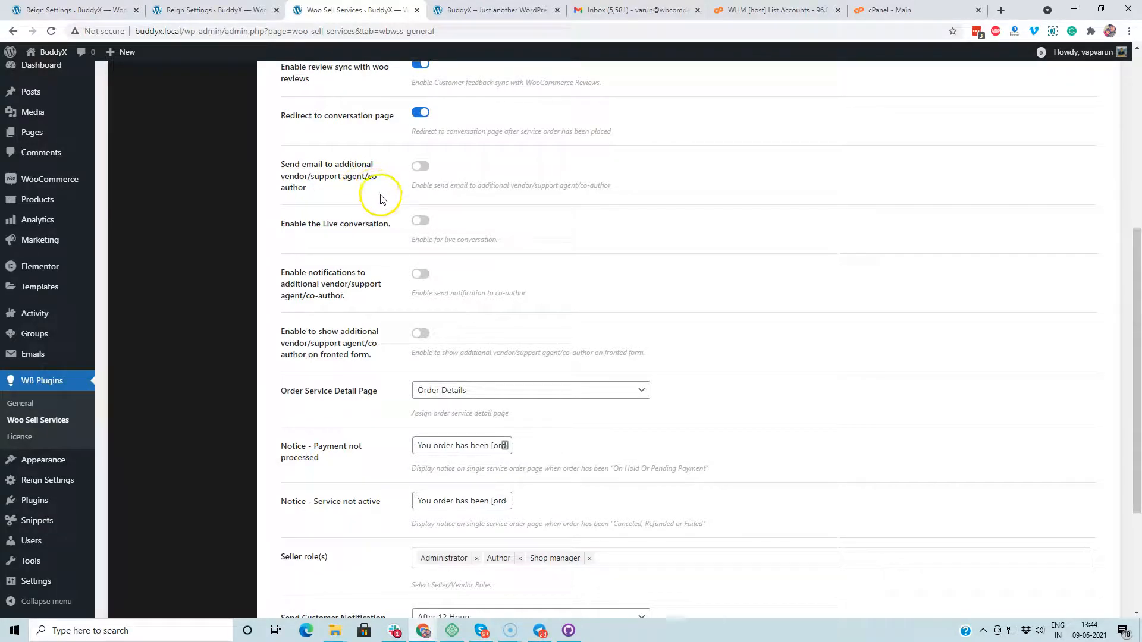
scroll(276, 296, down, 1)
scroll(279, 292, down, 1)
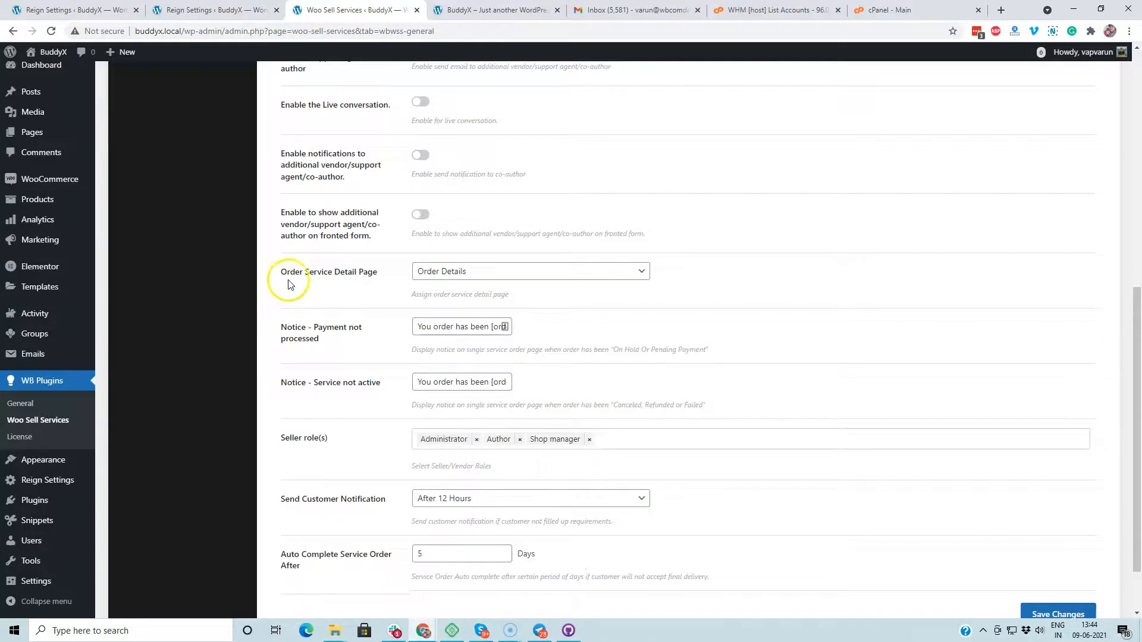
scroll(285, 284, up, 2)
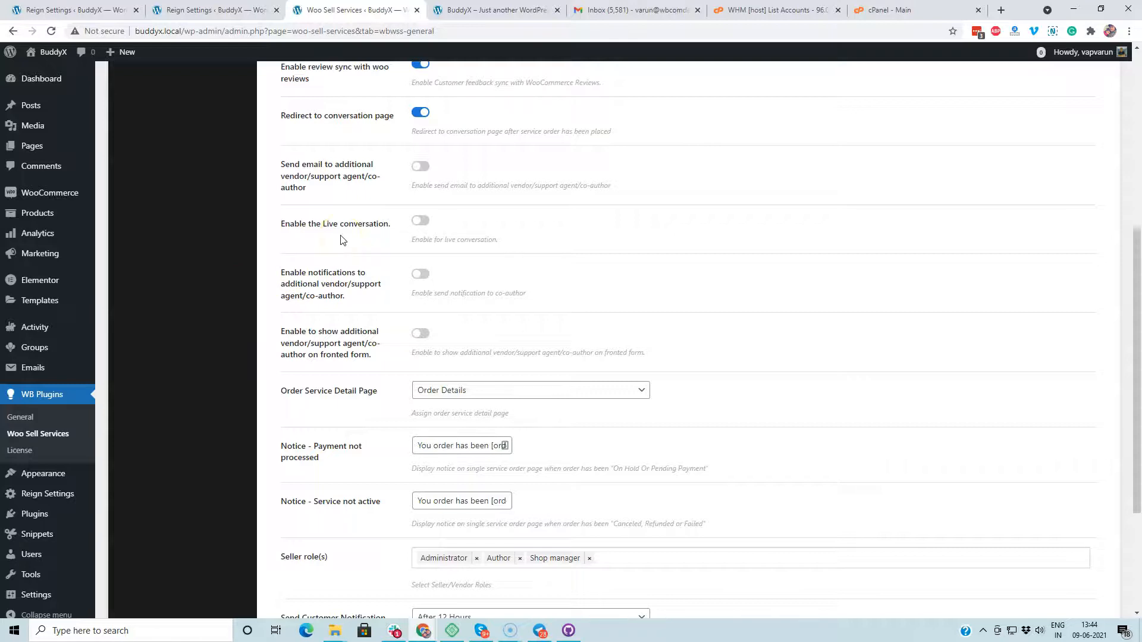
mouse_move(51, 215)
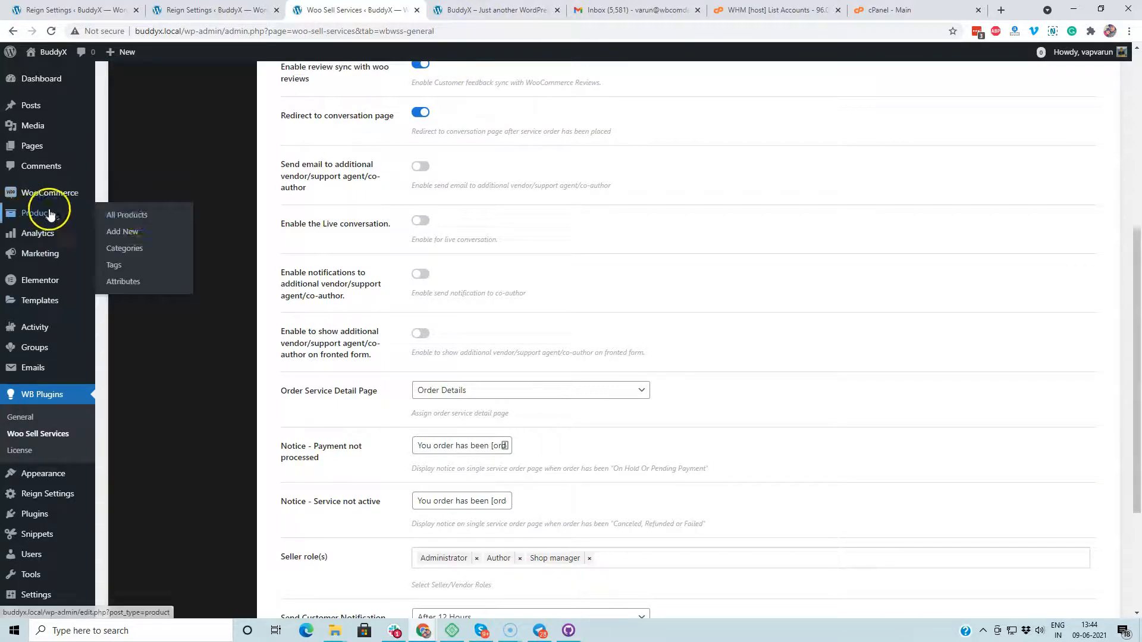
Step: Open the T-Shirt with Logo – Service product for editing from the product list
middle_click(135, 215)
click(437, 12)
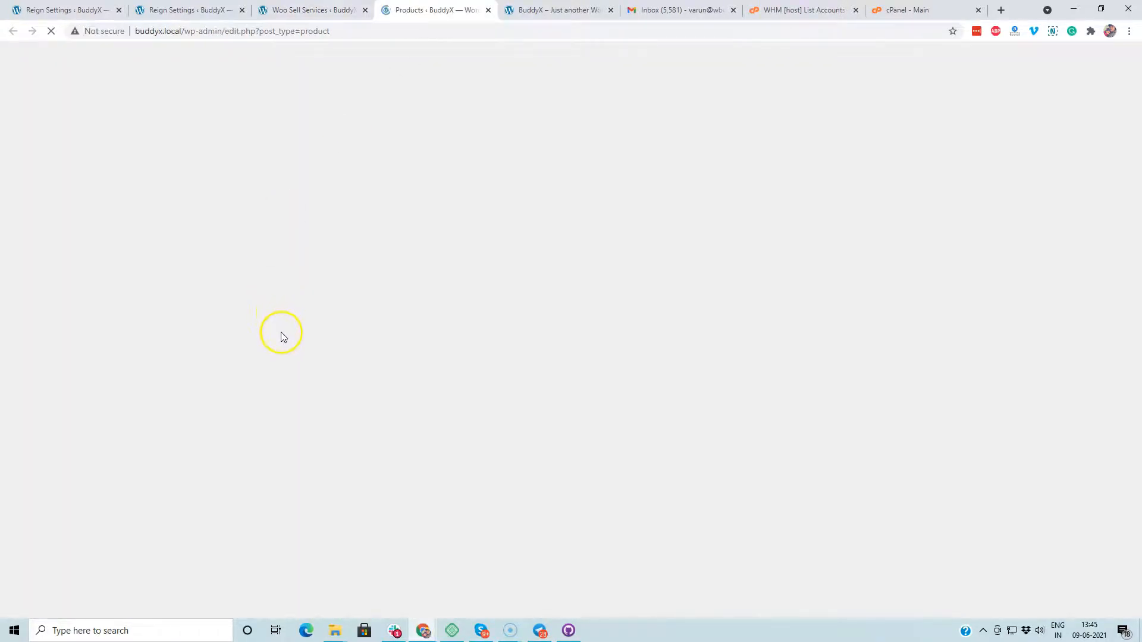
scroll(301, 331, down, 4)
scroll(301, 332, up, 3)
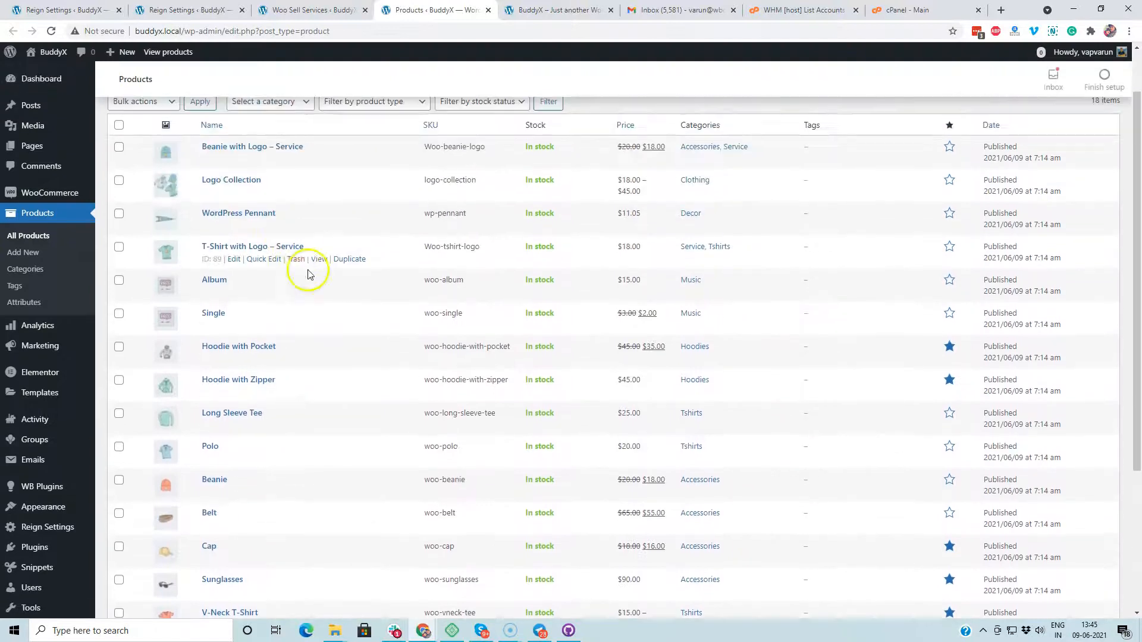
click(234, 259)
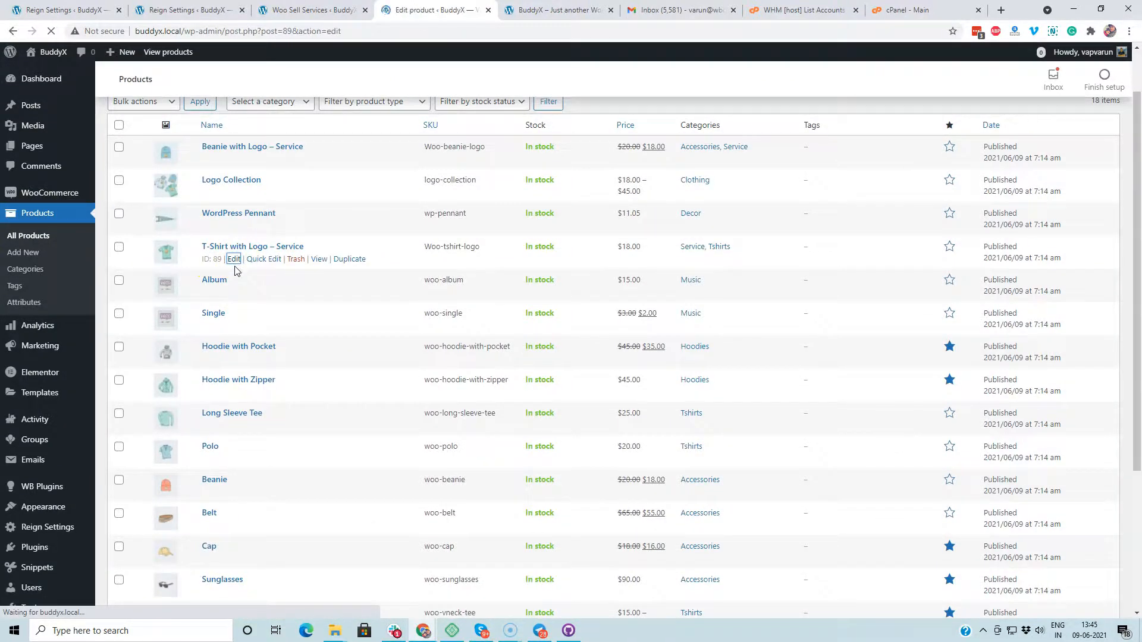
Step: Search the co-author field for 'ar' and find no suitable user to assign
scroll(260, 318, down, 7)
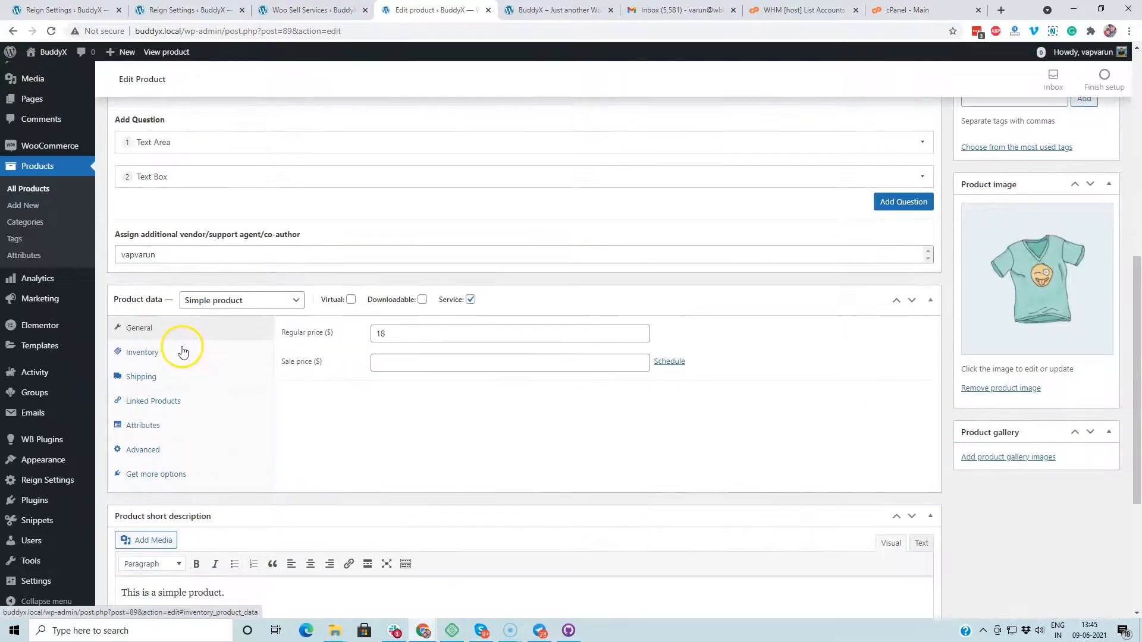
click(180, 257)
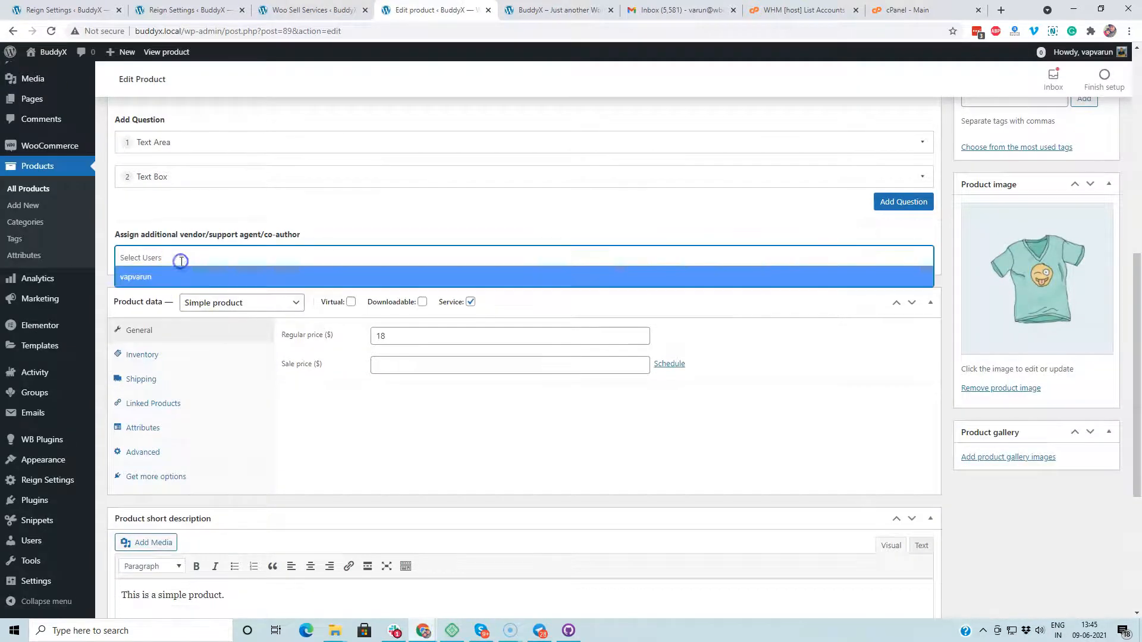
click(212, 258)
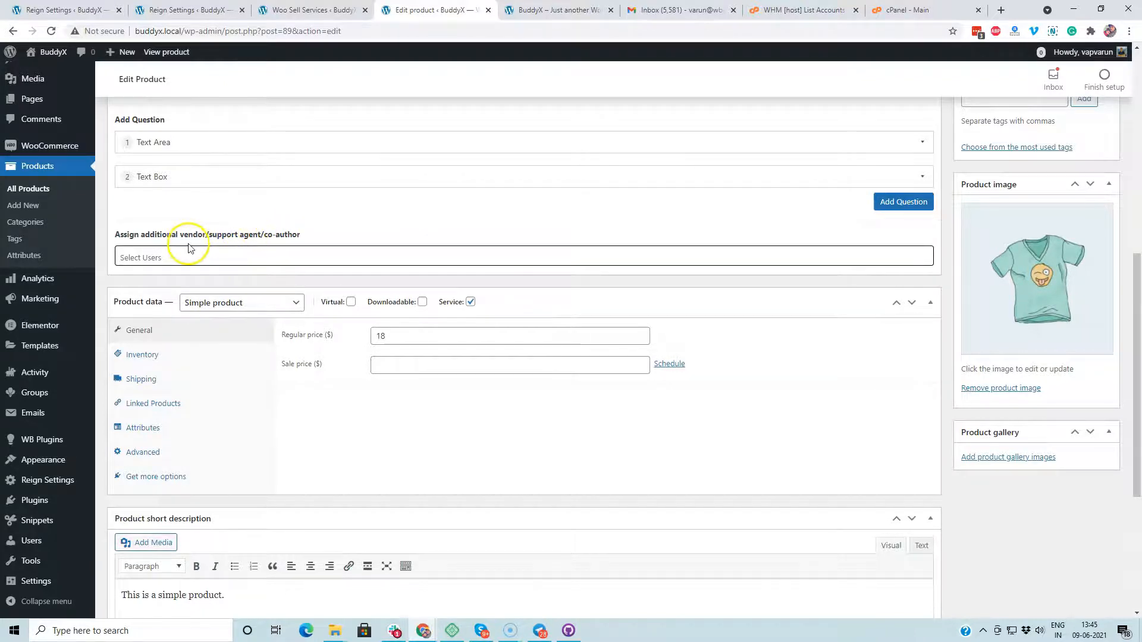
click(165, 257)
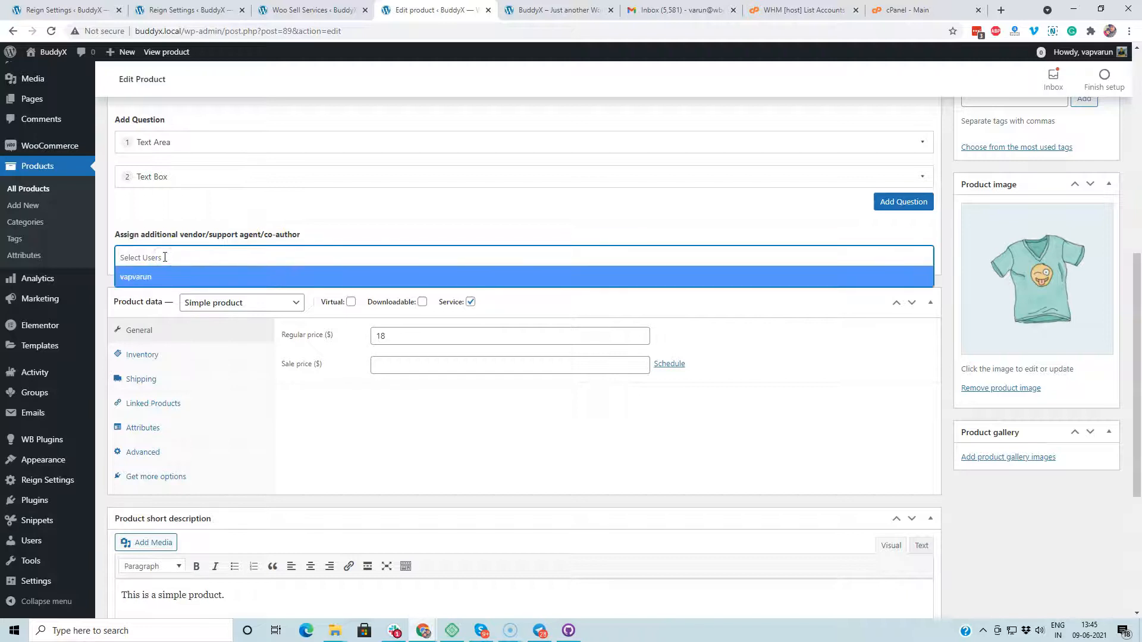
text(ar)
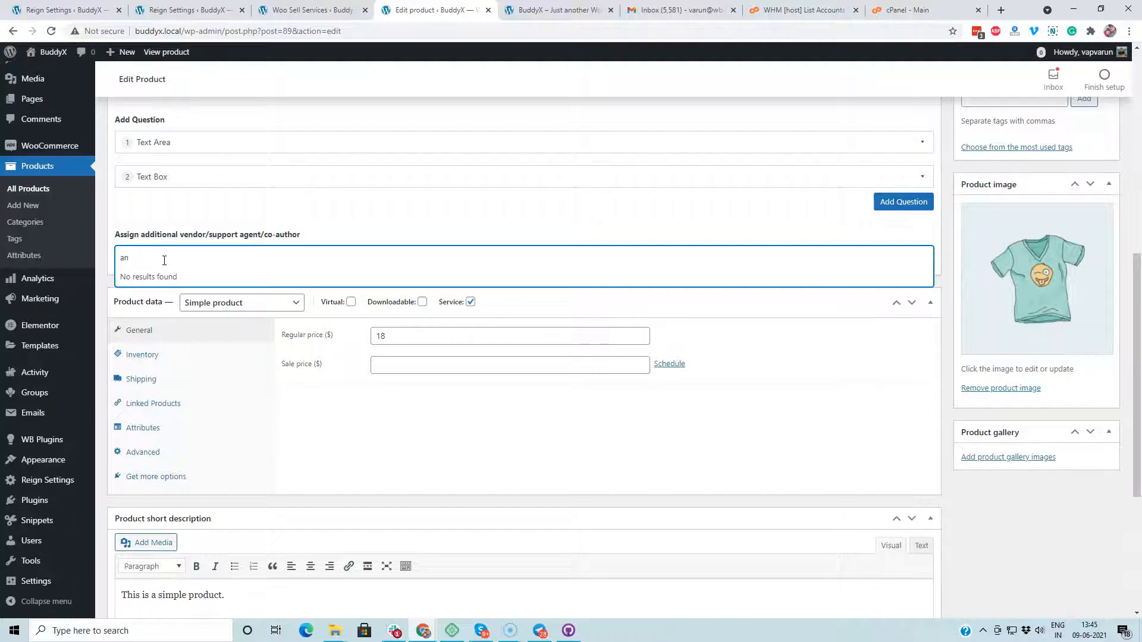
scroll(89, 476, down, 3)
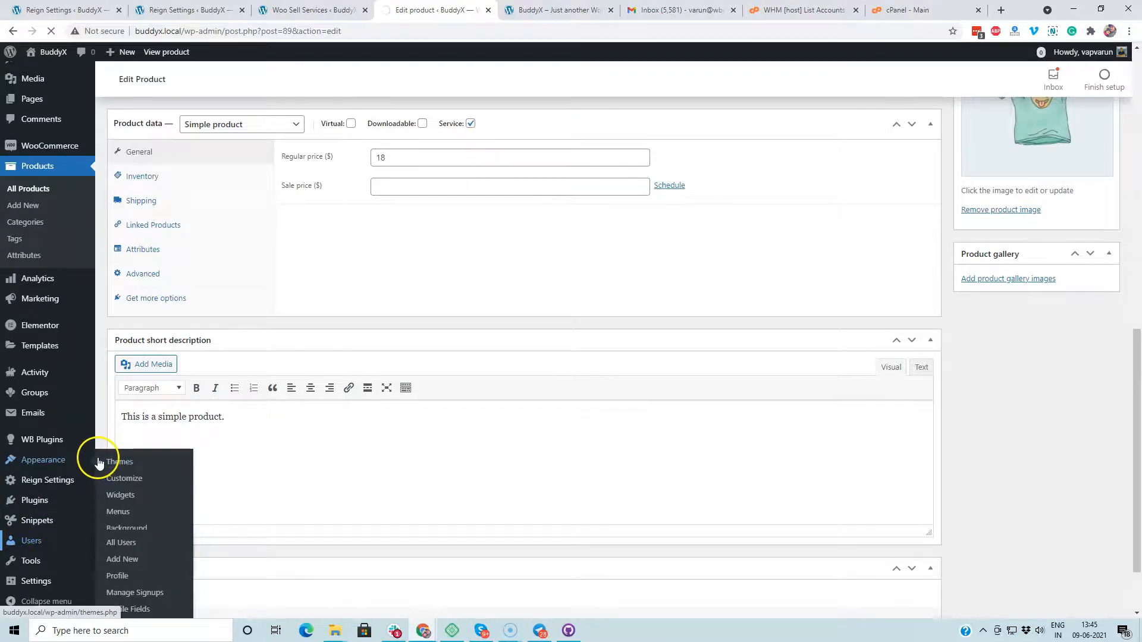
scroll(276, 433, down, 2)
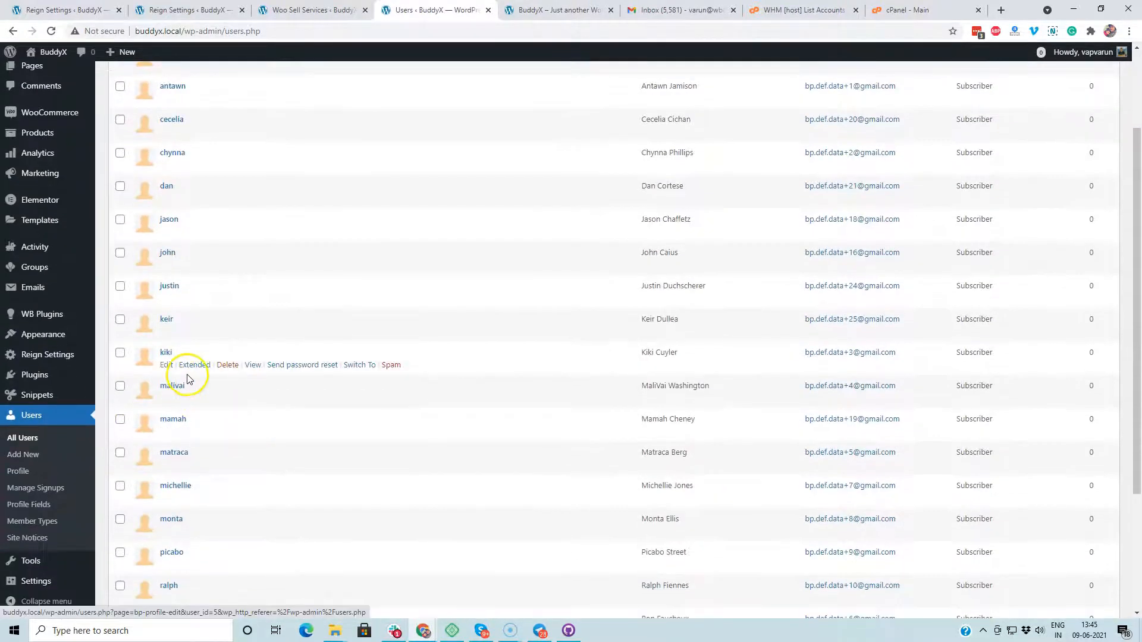
Step: Change the ticked subscriber's role to Shop manager using the bulk role dropdown
click(122, 355)
scroll(349, 179, up, 2)
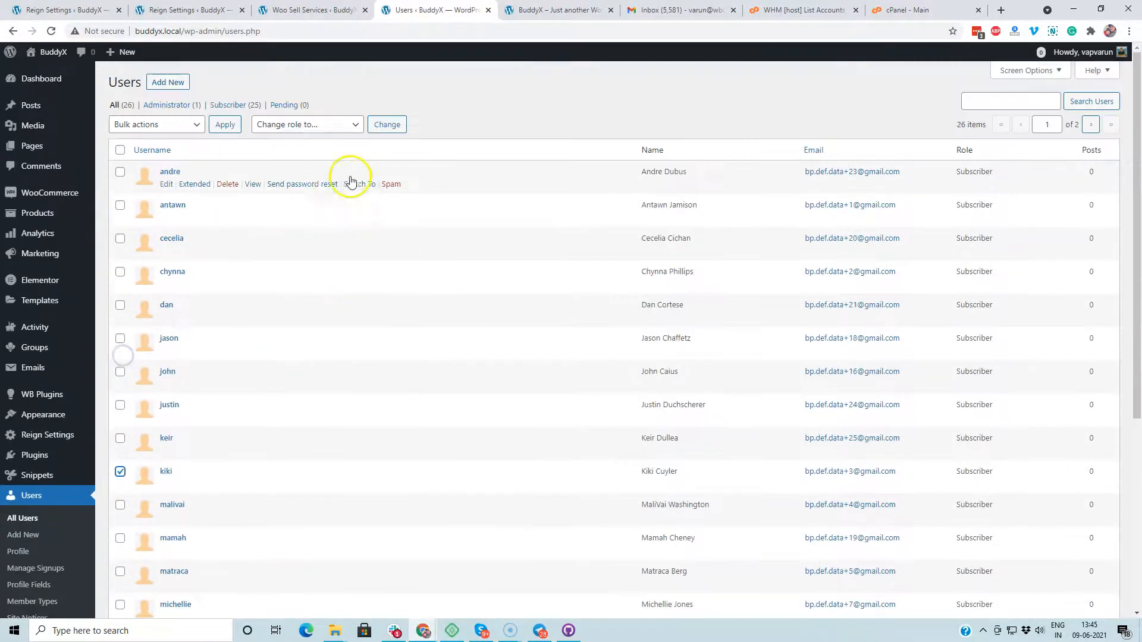
click(288, 126)
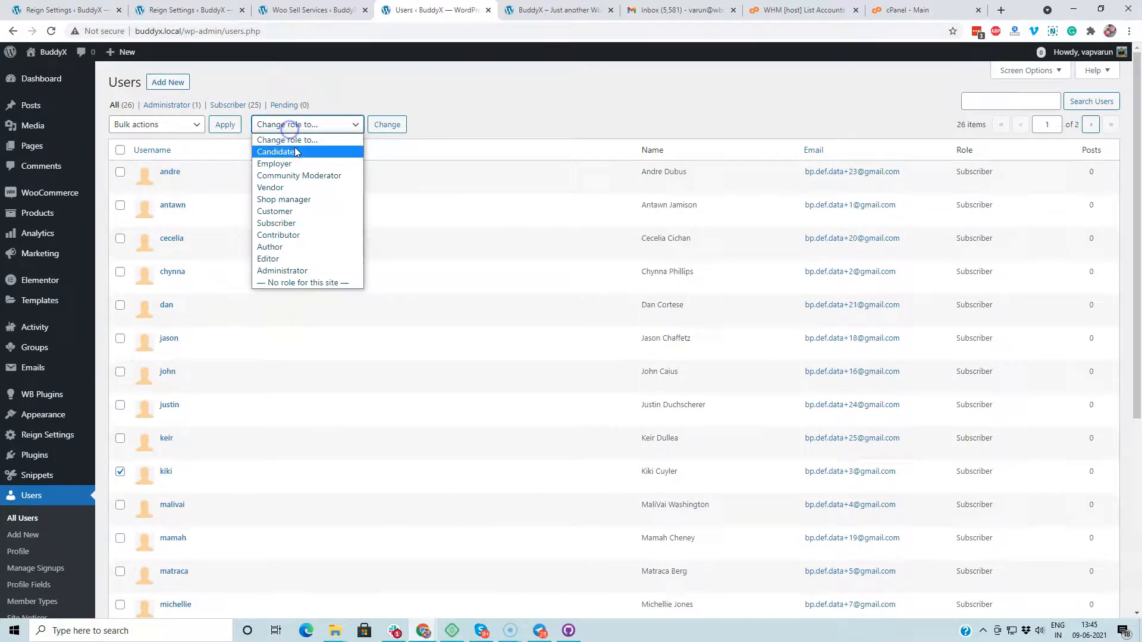
click(308, 200)
click(386, 125)
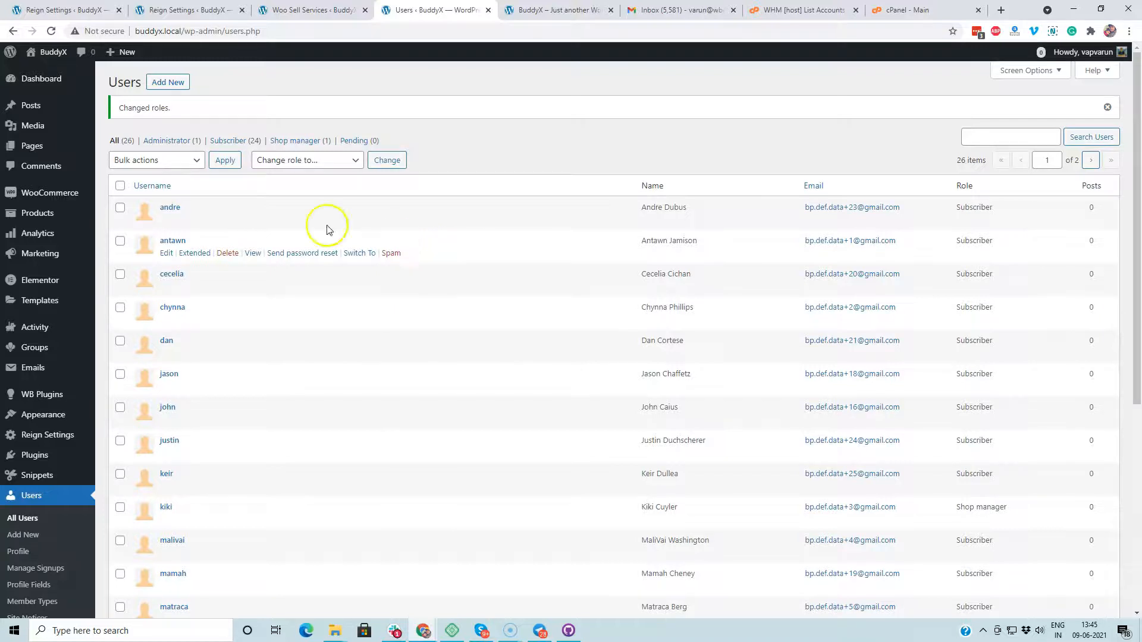
mouse_move(41, 195)
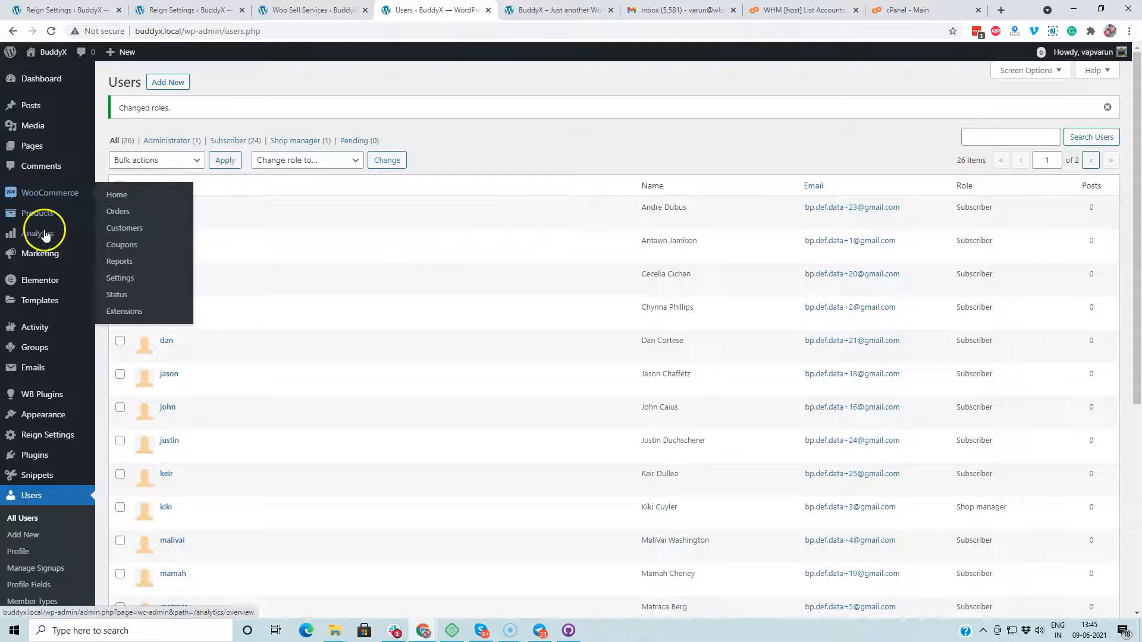
Step: Open the T-Shirt with Logo - Service product from All Products for editing
mouse_move(38, 215)
click(144, 219)
click(148, 214)
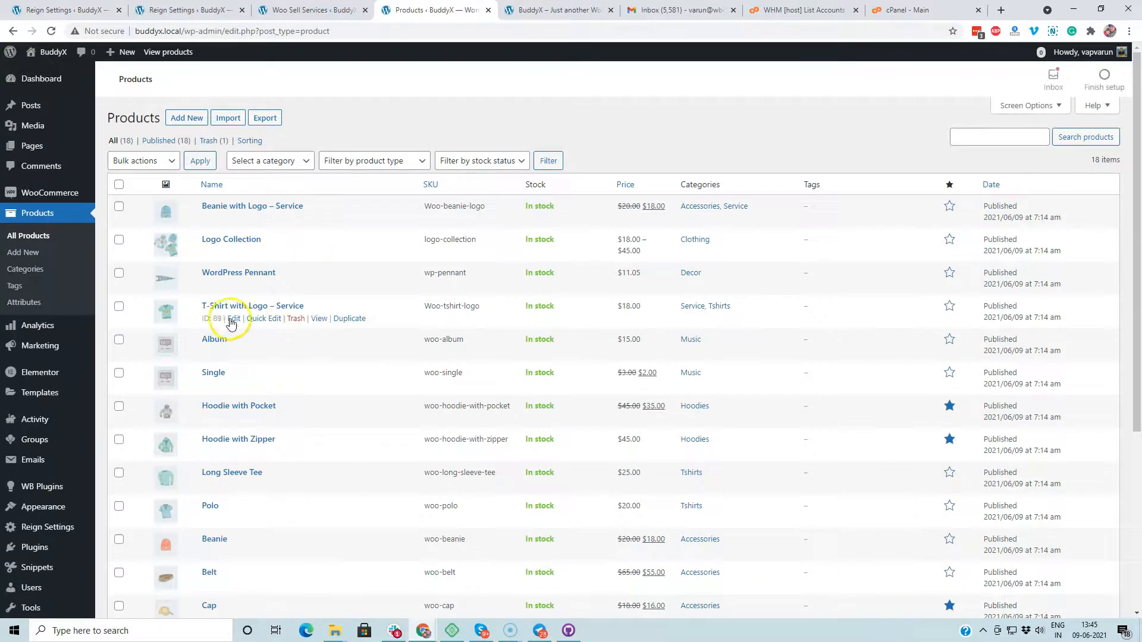
click(232, 319)
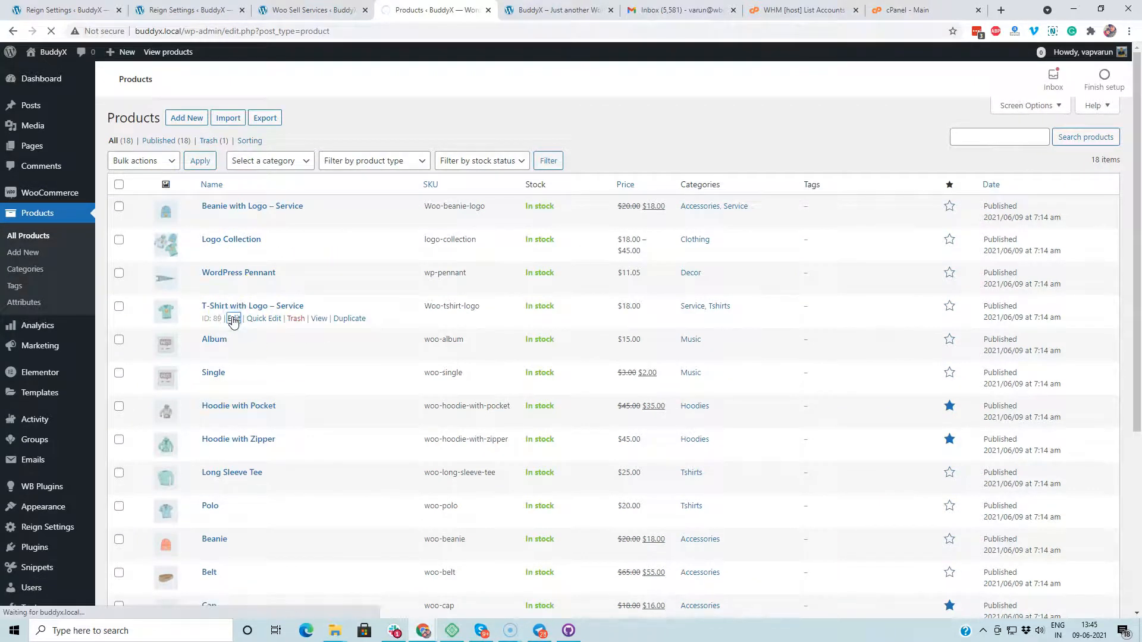
Step: Add the new shop manager as co-author and update the product
scroll(178, 395, down, 4)
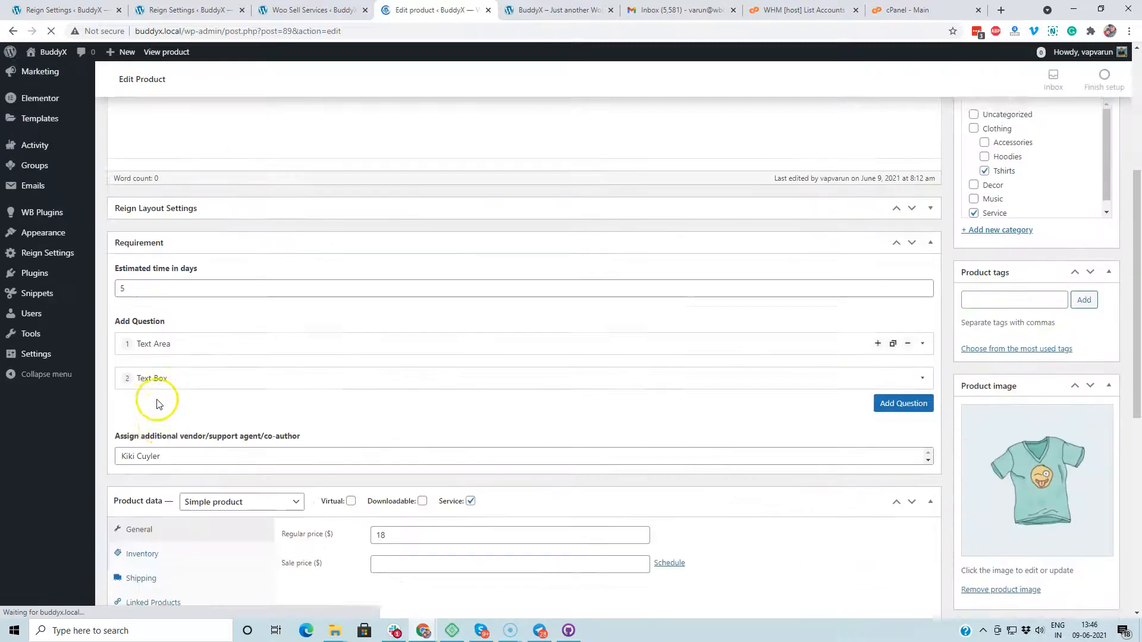
scroll(157, 392, down, 5)
click(154, 338)
click(153, 359)
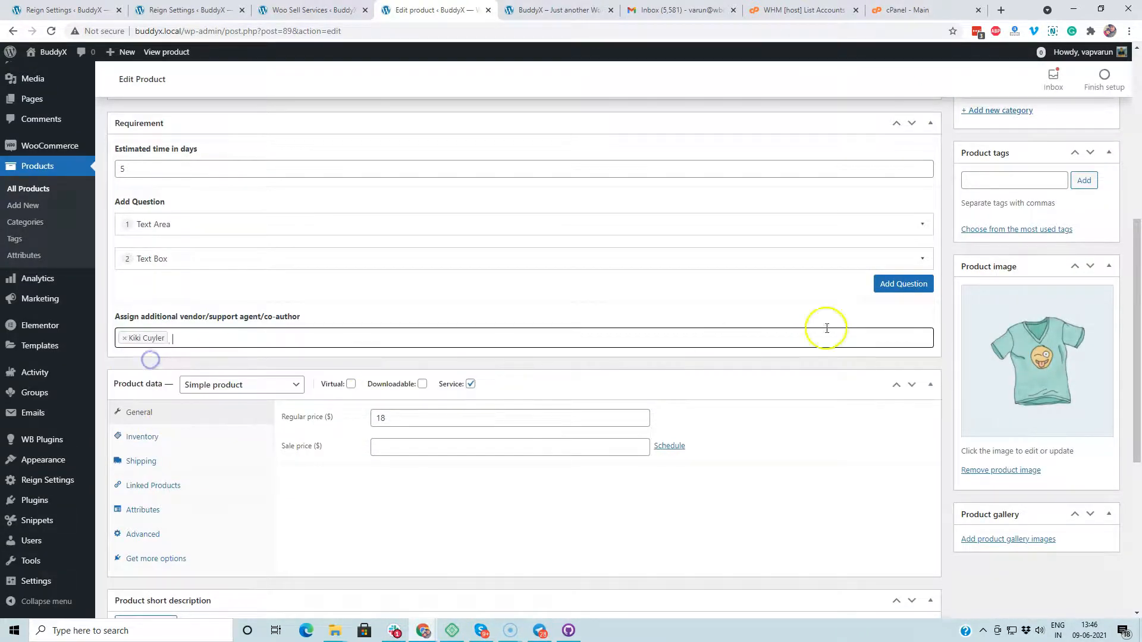
scroll(1055, 315, up, 4)
click(1100, 154)
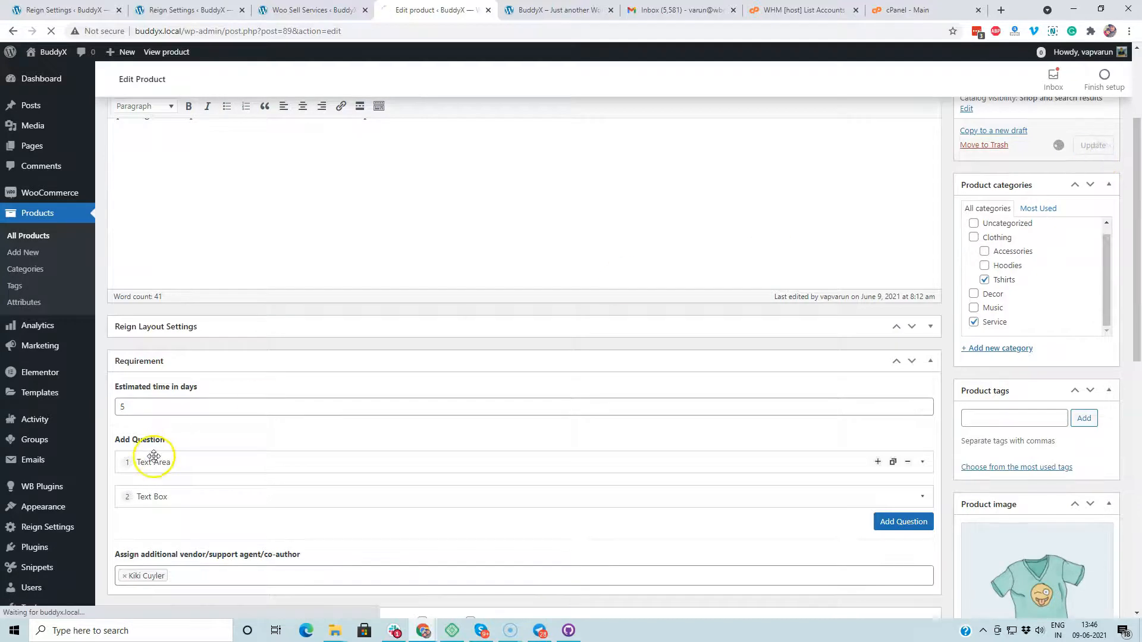
Step: Scroll through the saved product to confirm the assigned co-author
scroll(155, 458, down, 3)
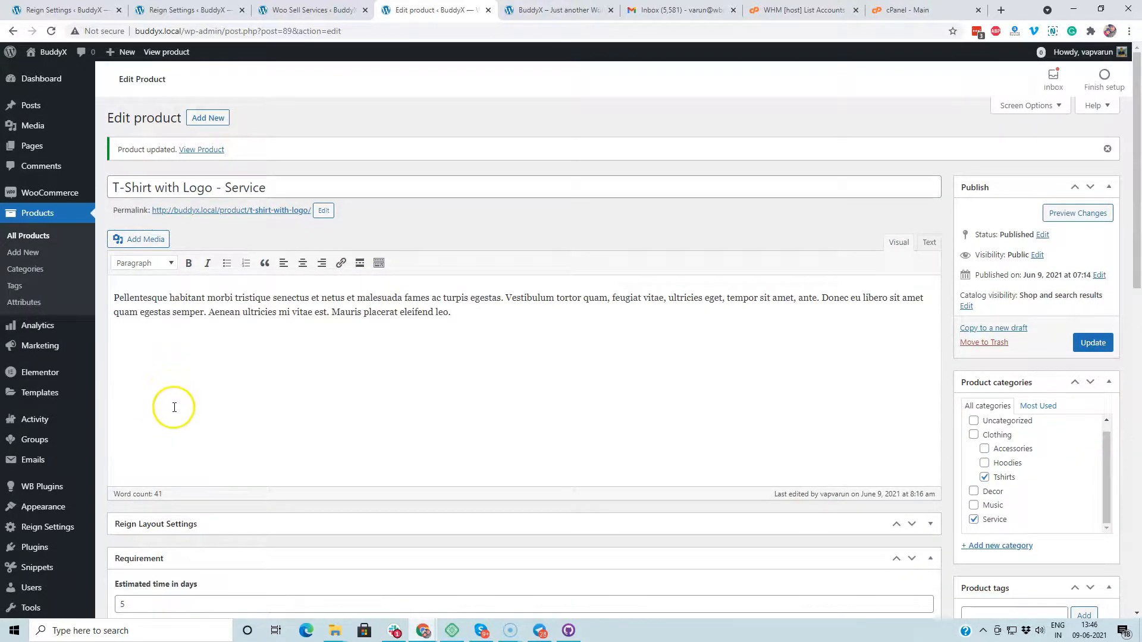
scroll(174, 408, down, 3)
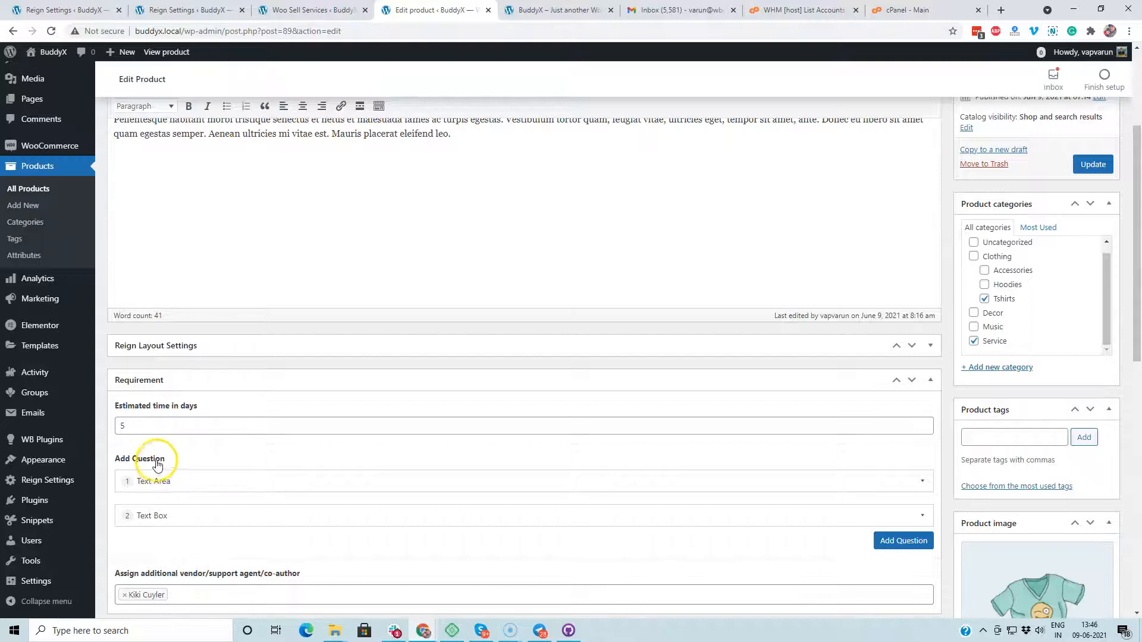
scroll(166, 416, down, 2)
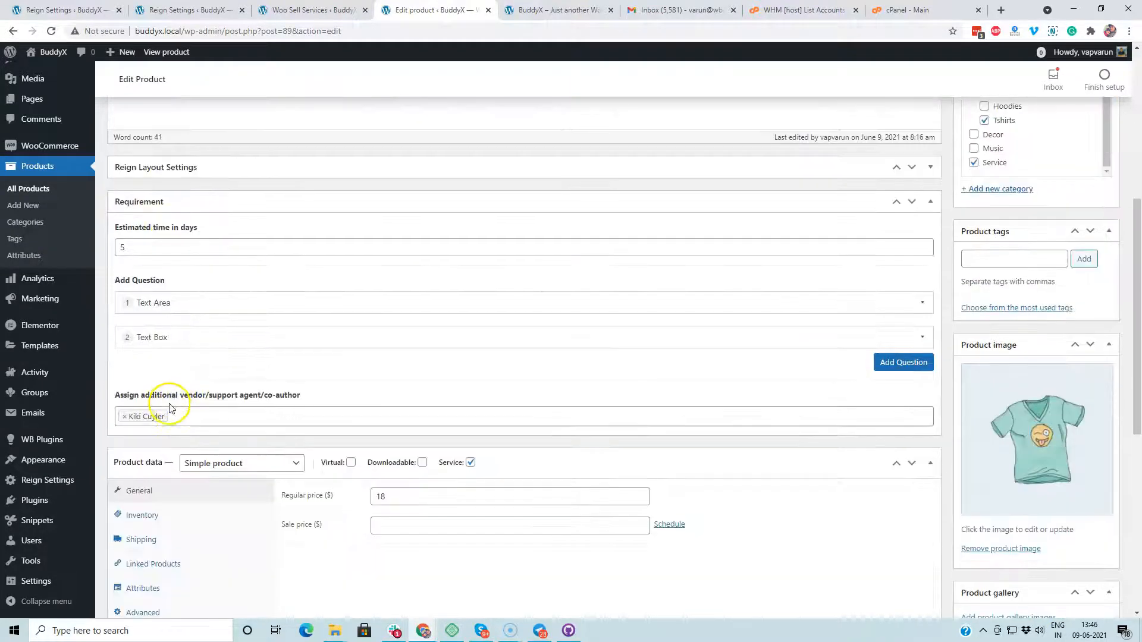
scroll(173, 416, down, 4)
scroll(176, 424, up, 4)
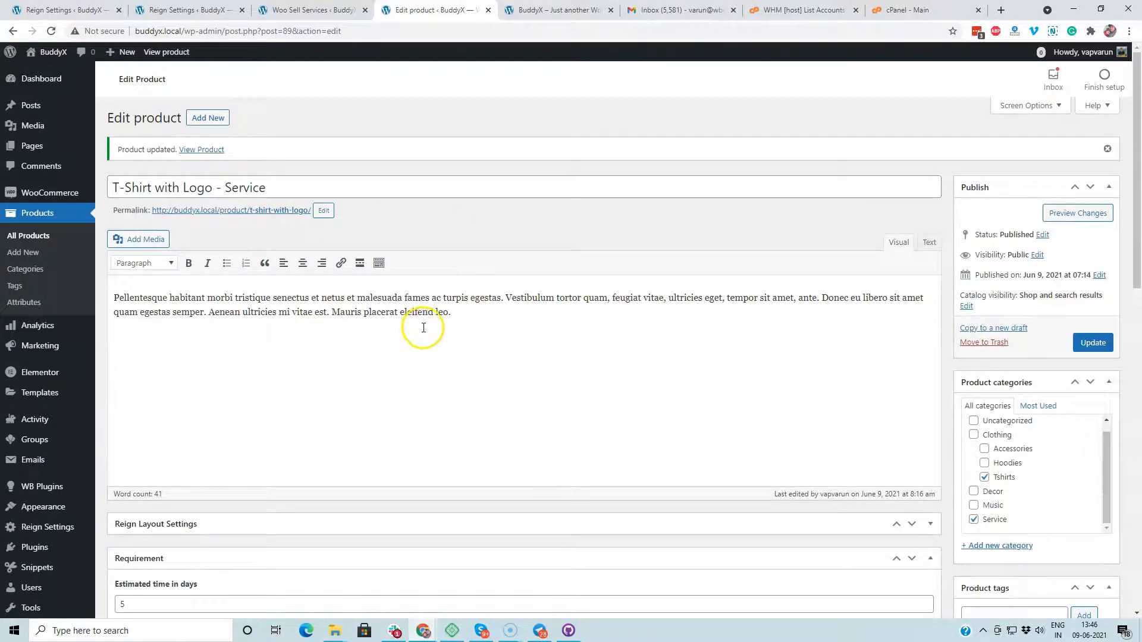
scroll(421, 326, down, 5)
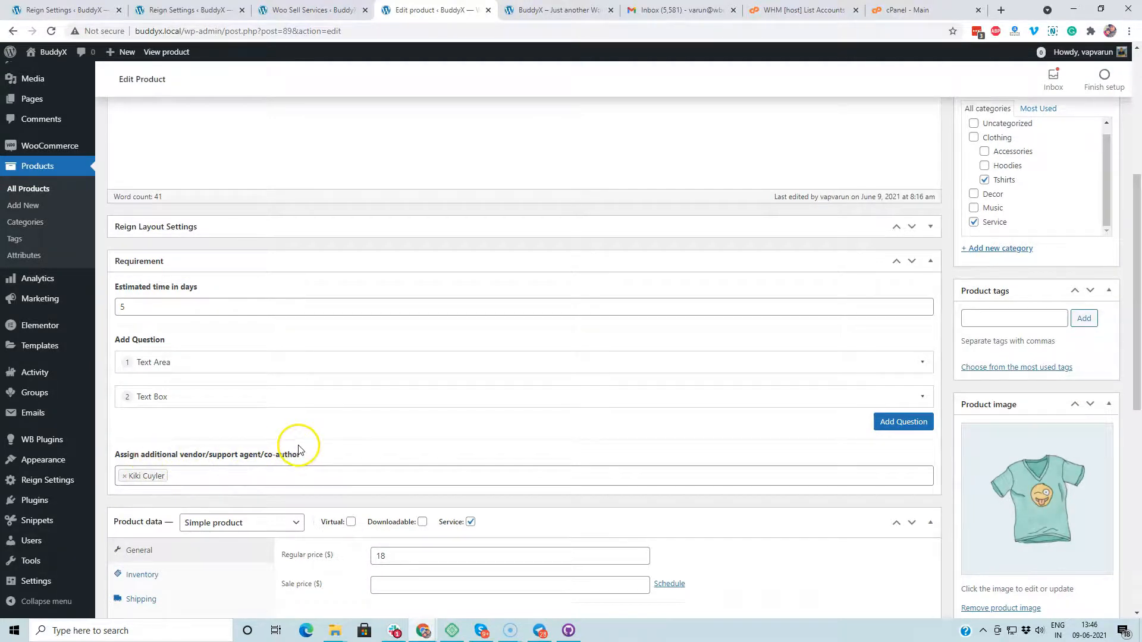
scroll(71, 470, down, 1)
Step: Switch on 'Enable the Live conversation' in Woo Sell Services General settings
mouse_move(63, 443)
click(120, 456)
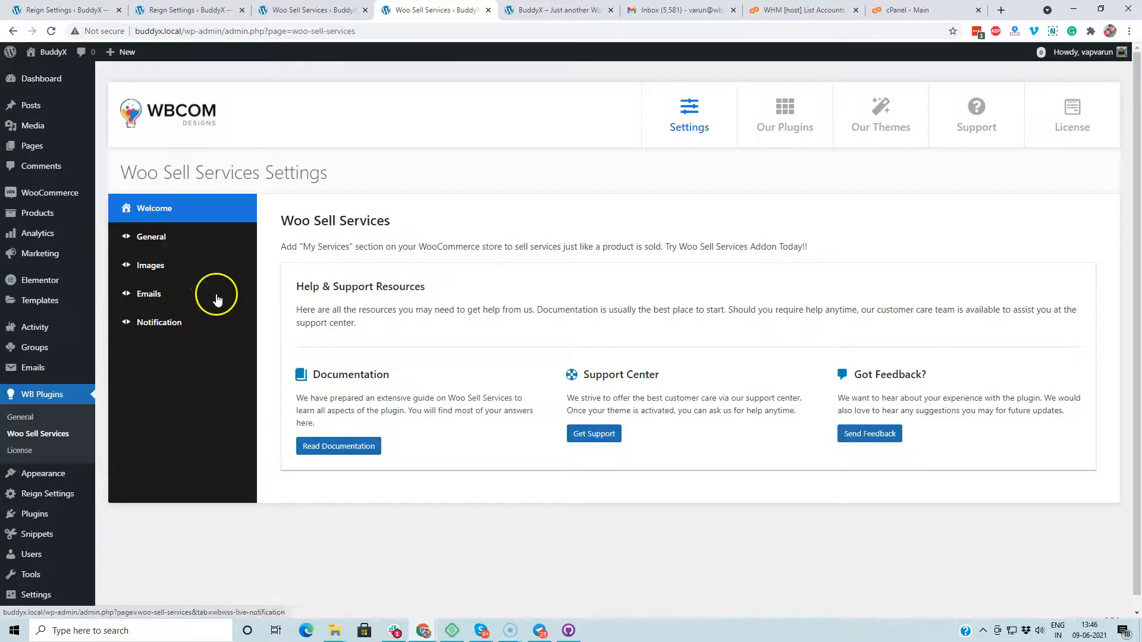
click(149, 246)
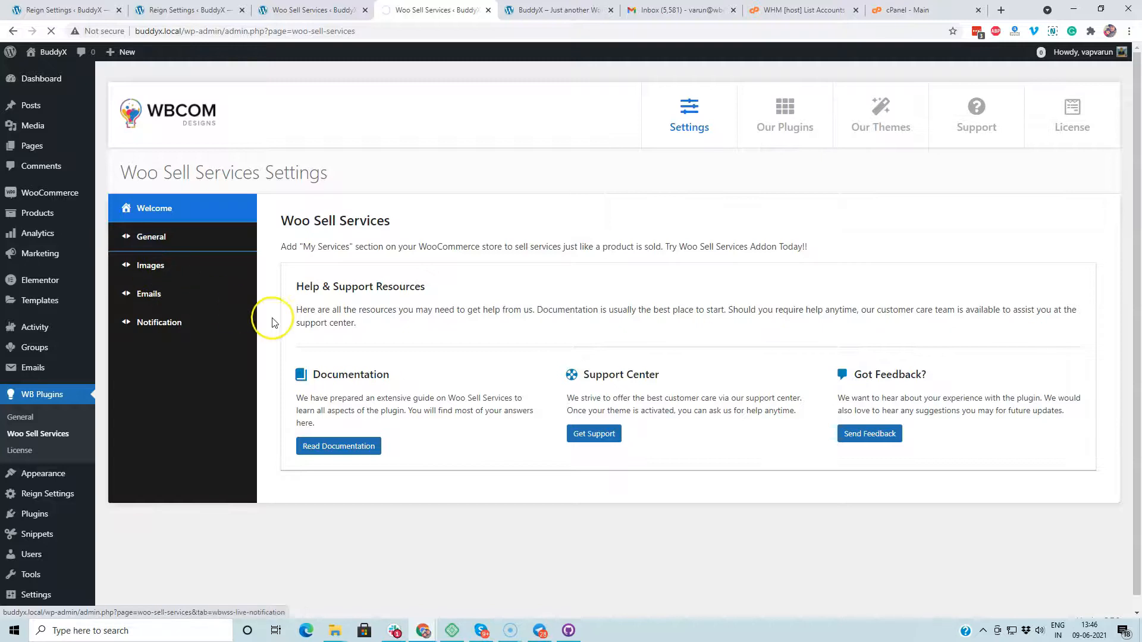
scroll(306, 339, down, 3)
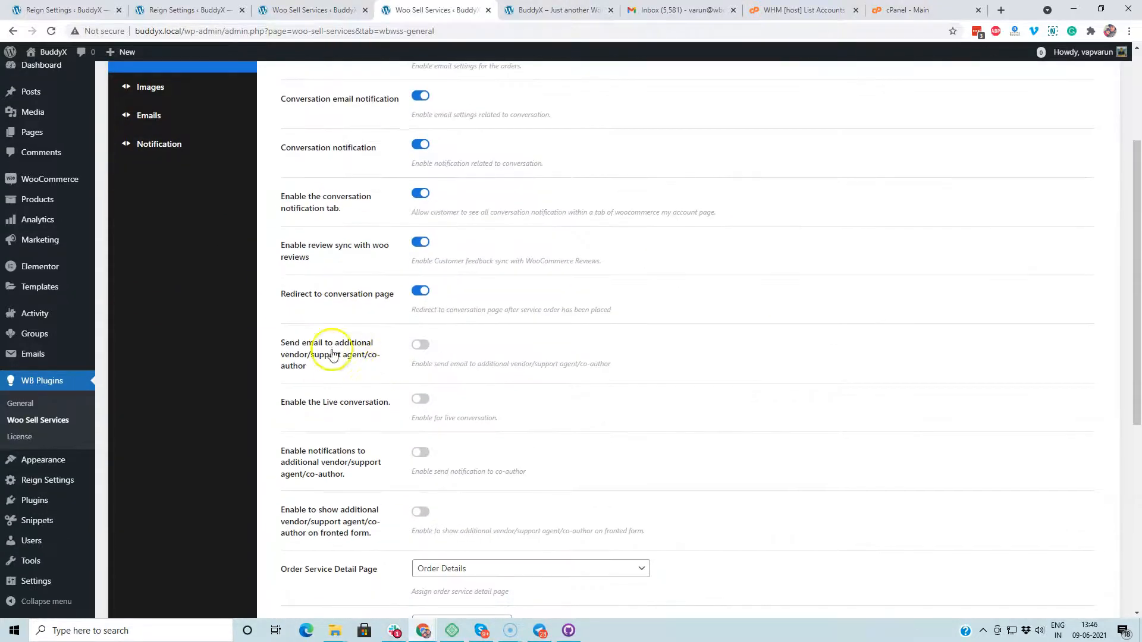
scroll(287, 355, down, 3)
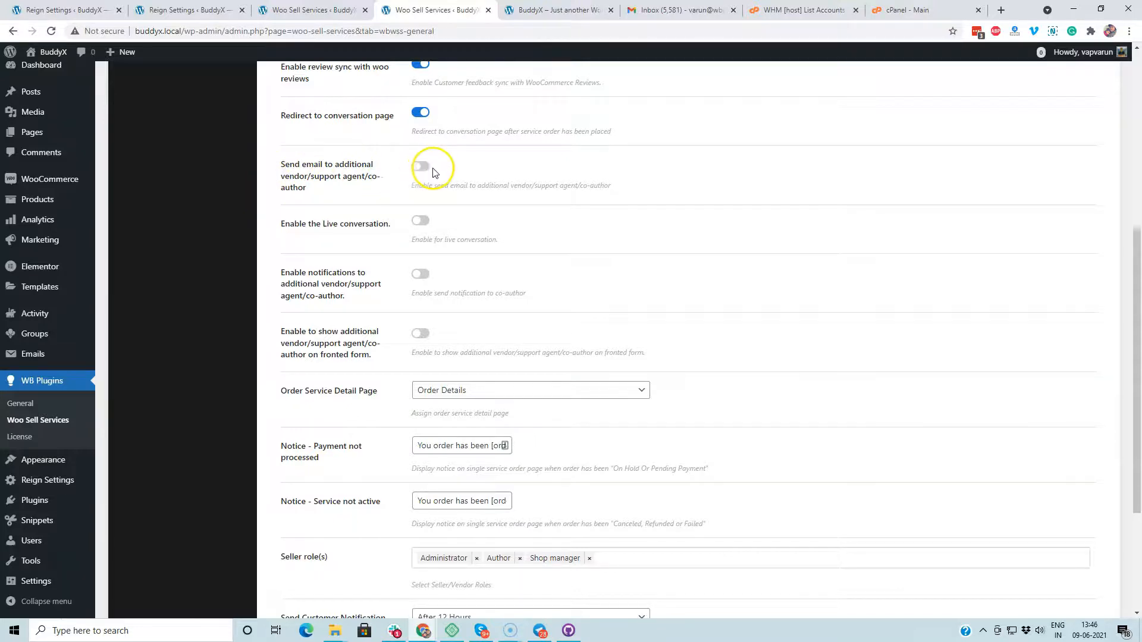
click(421, 222)
Step: Review the remaining General settings and select the payment-not-processed notice text
scroll(475, 301, down, 1)
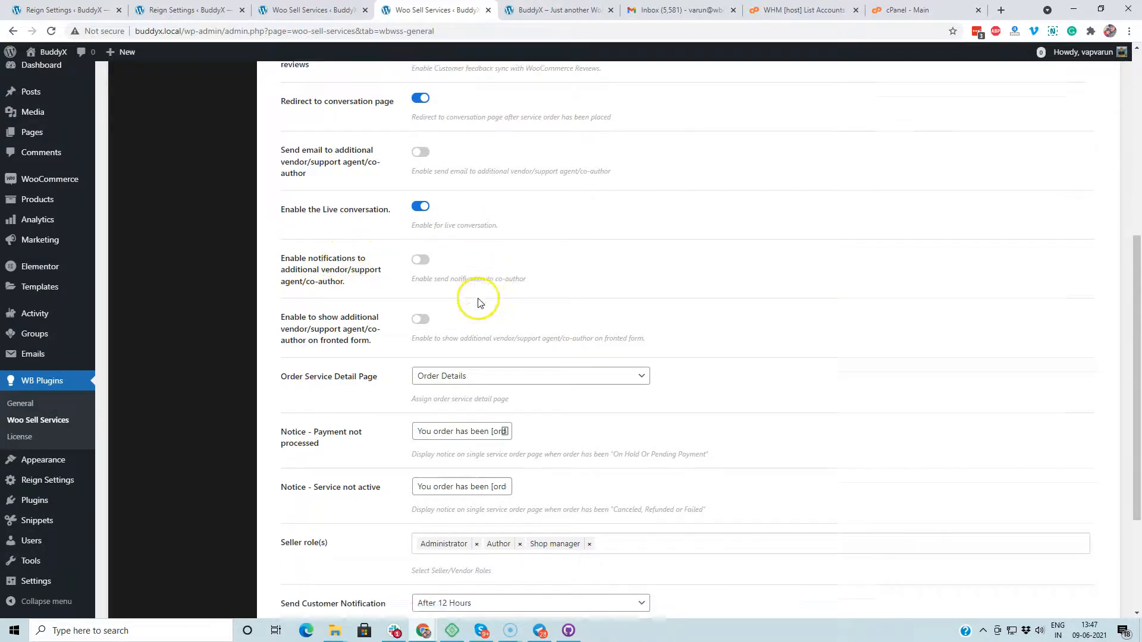
scroll(324, 306, down, 2)
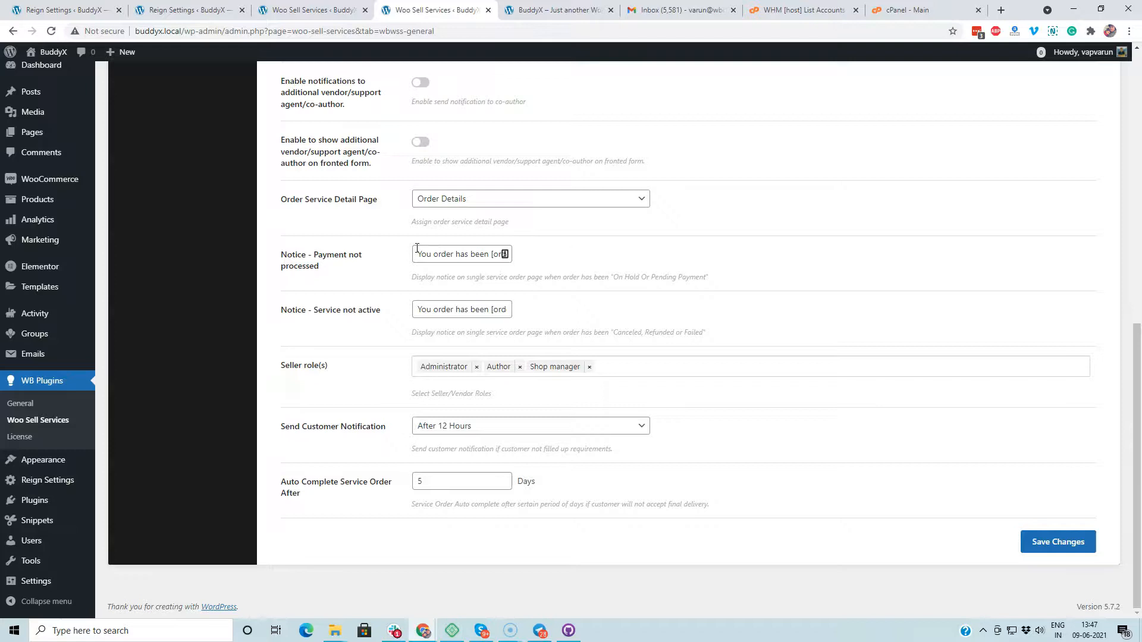
drag(421, 255, 554, 254)
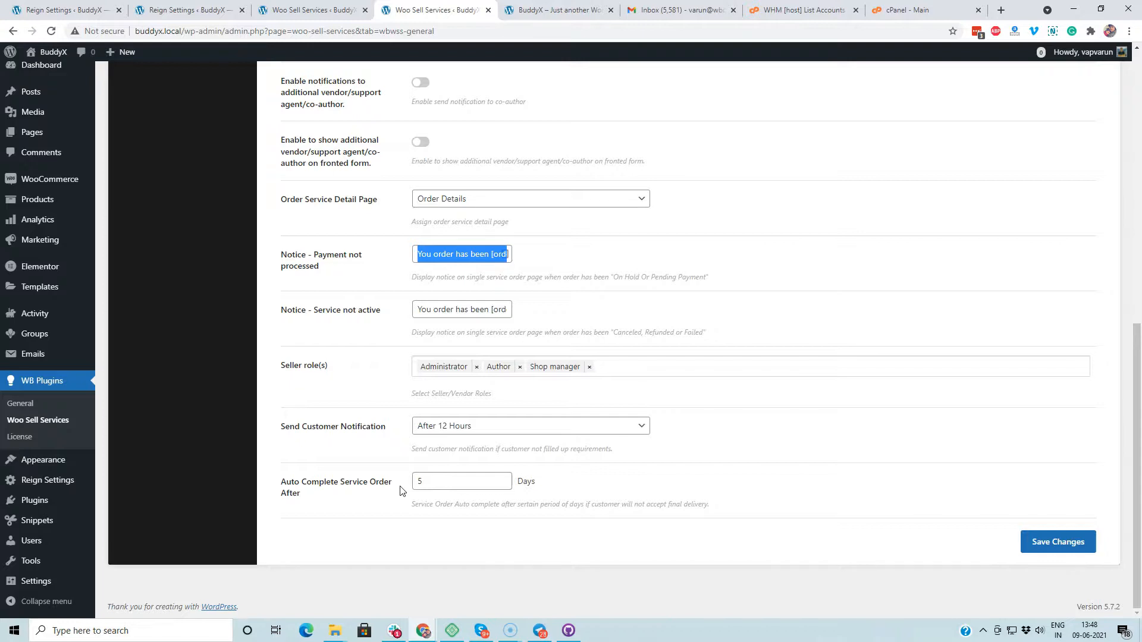
scroll(400, 491, up, 10)
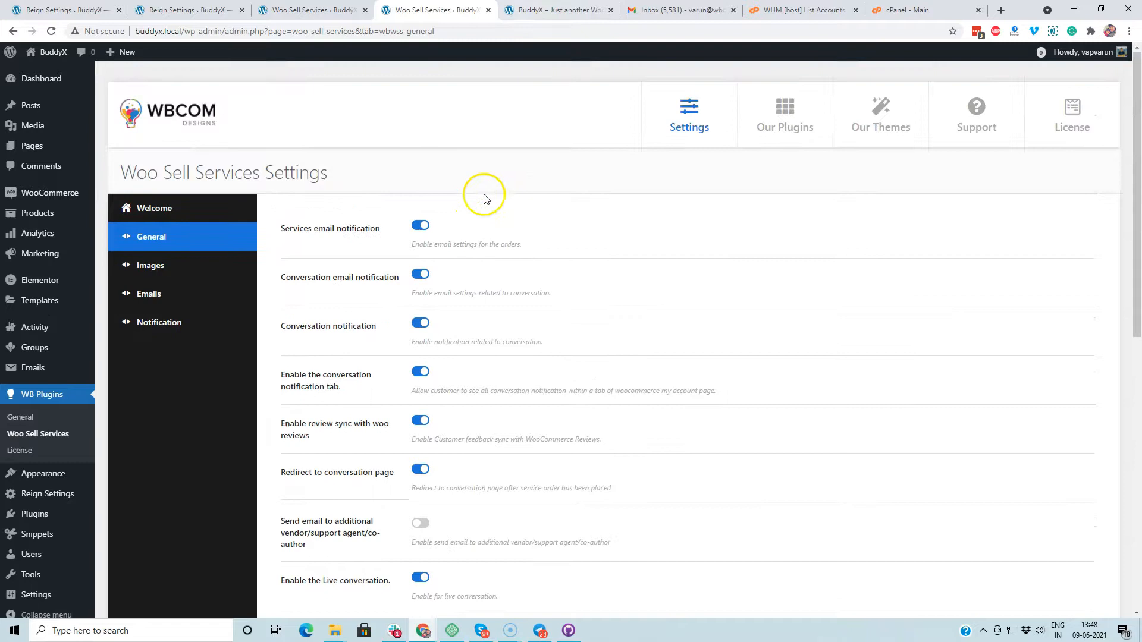
Step: Look through the per-stage order images in the Images tab, then move on to email settings
click(211, 273)
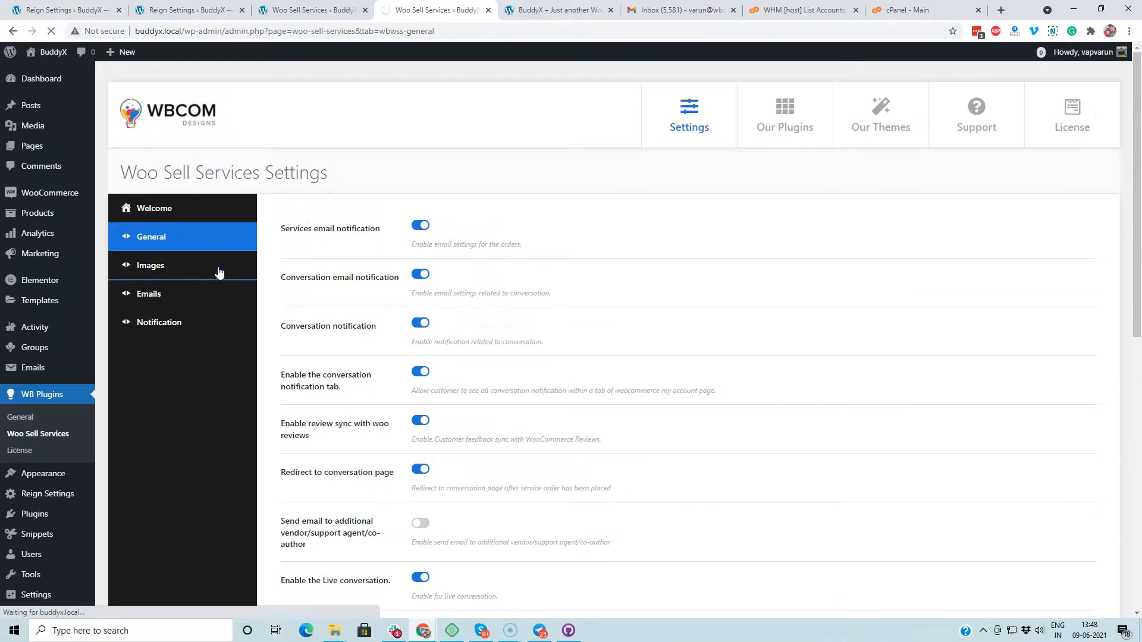
scroll(357, 262, down, 2)
scroll(486, 360, down, 5)
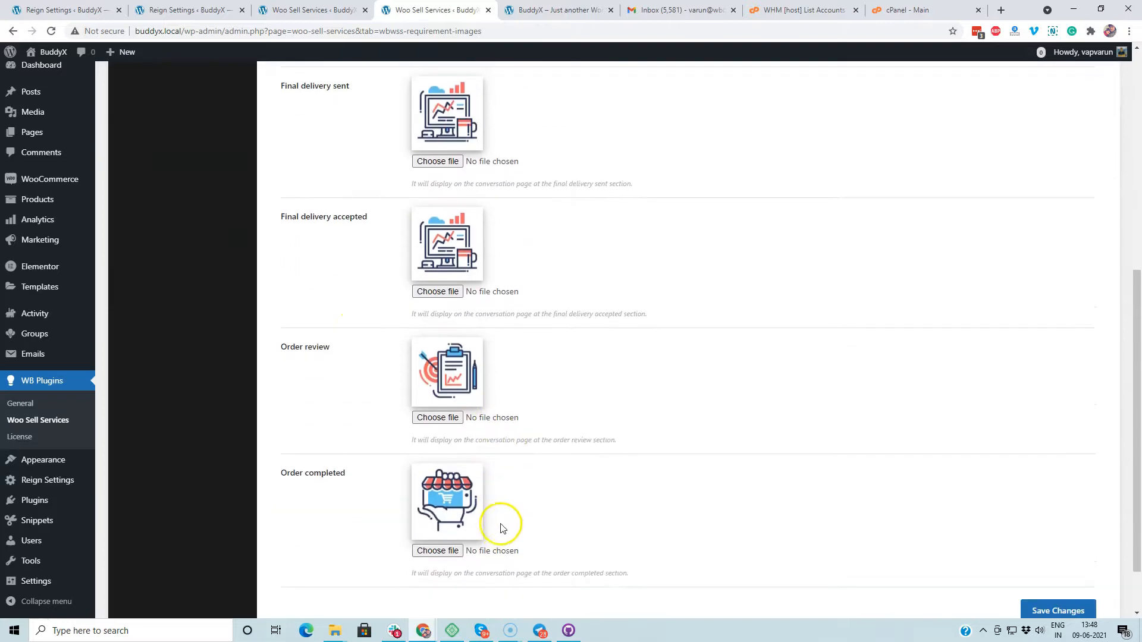
scroll(570, 428, up, 4)
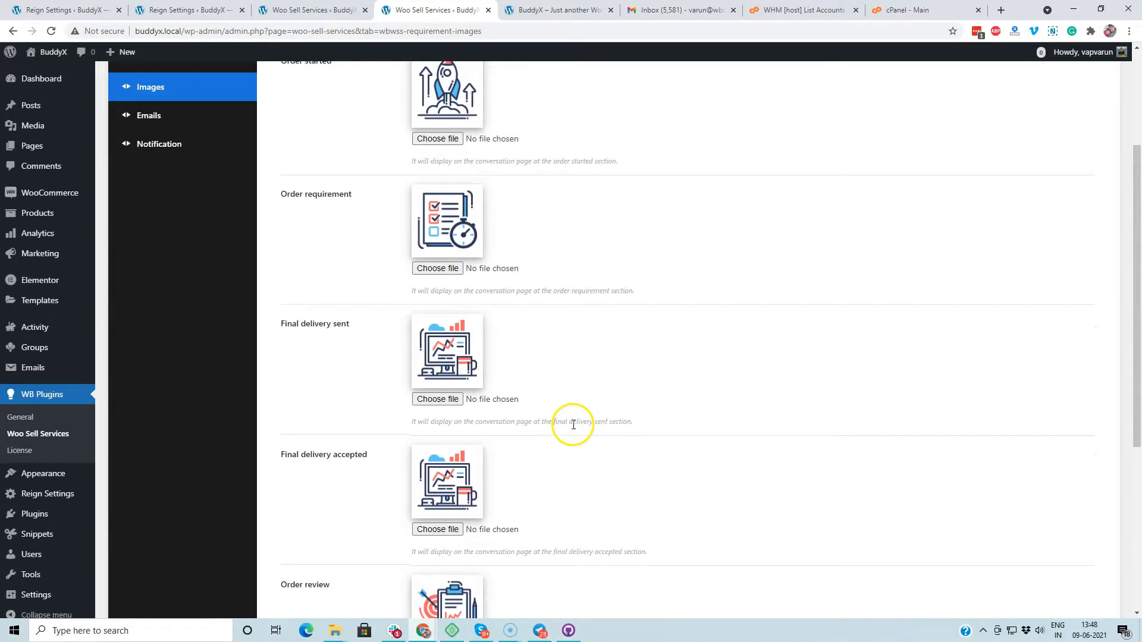
click(171, 119)
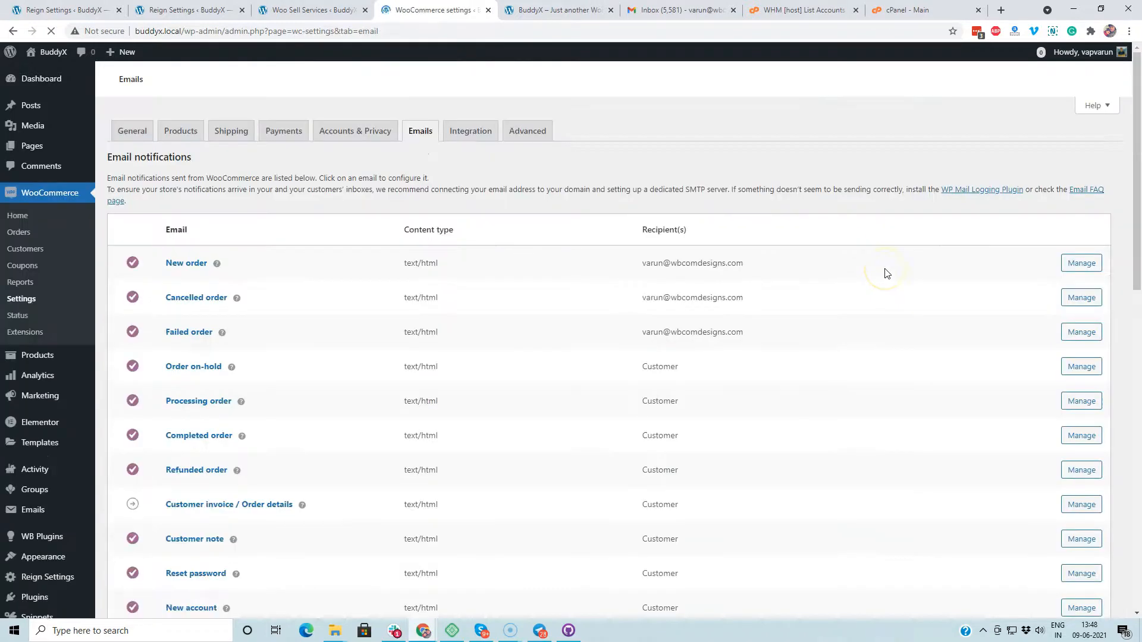
Step: Open the Conversation notification email settings and review its heading field
scroll(311, 252, down, 2)
scroll(250, 186, up, 2)
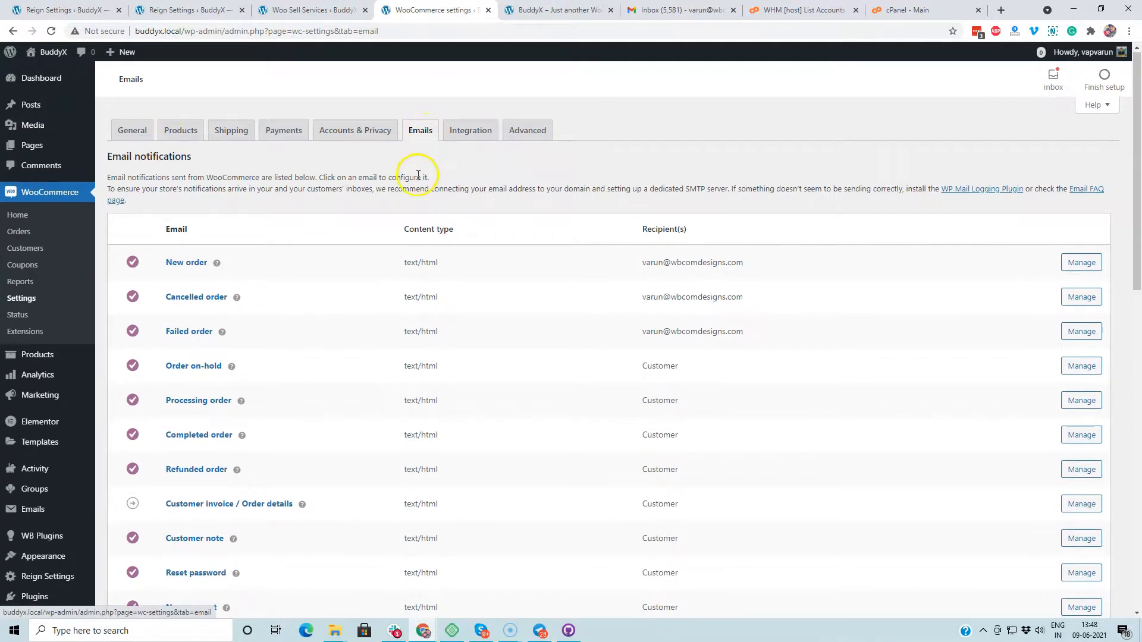
scroll(417, 184, down, 4)
scroll(417, 184, down, 4)
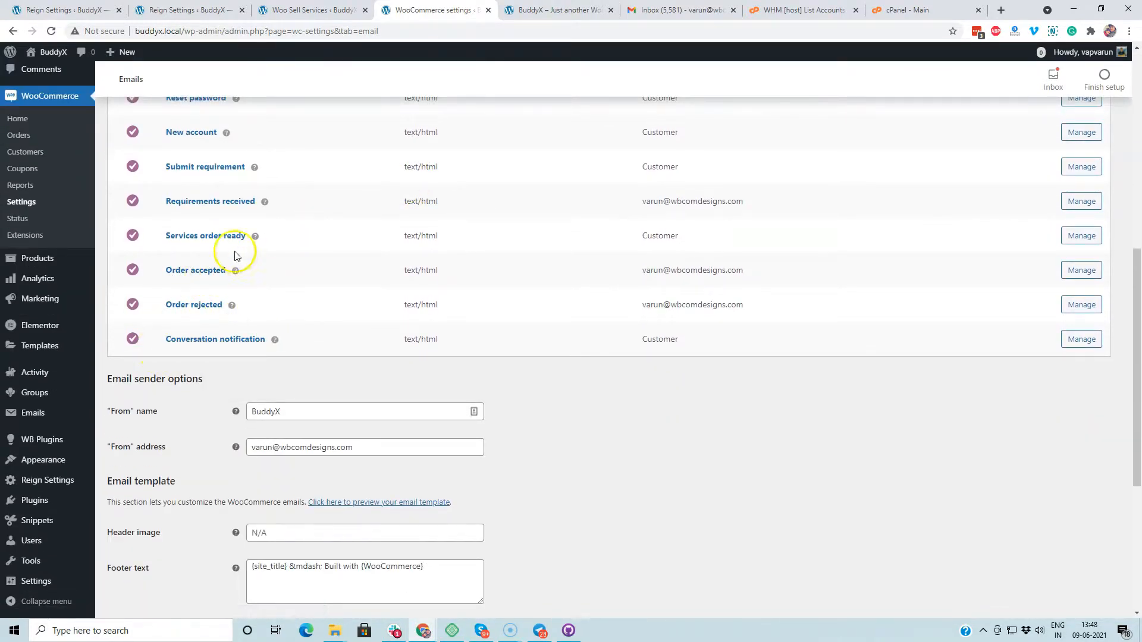
click(249, 339)
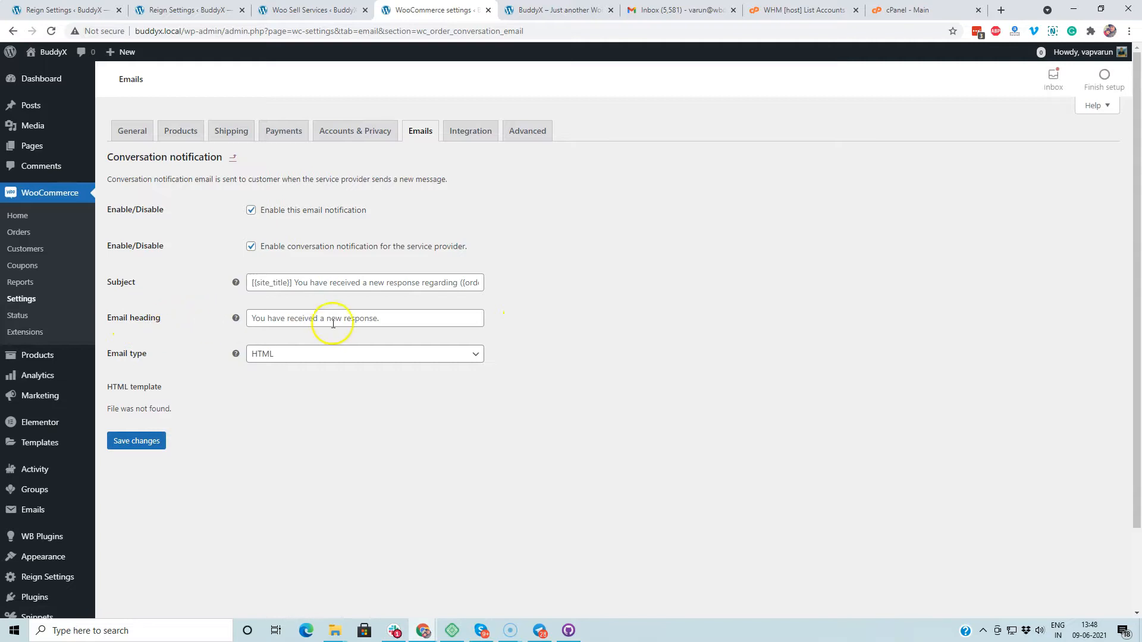
click(363, 319)
click(216, 319)
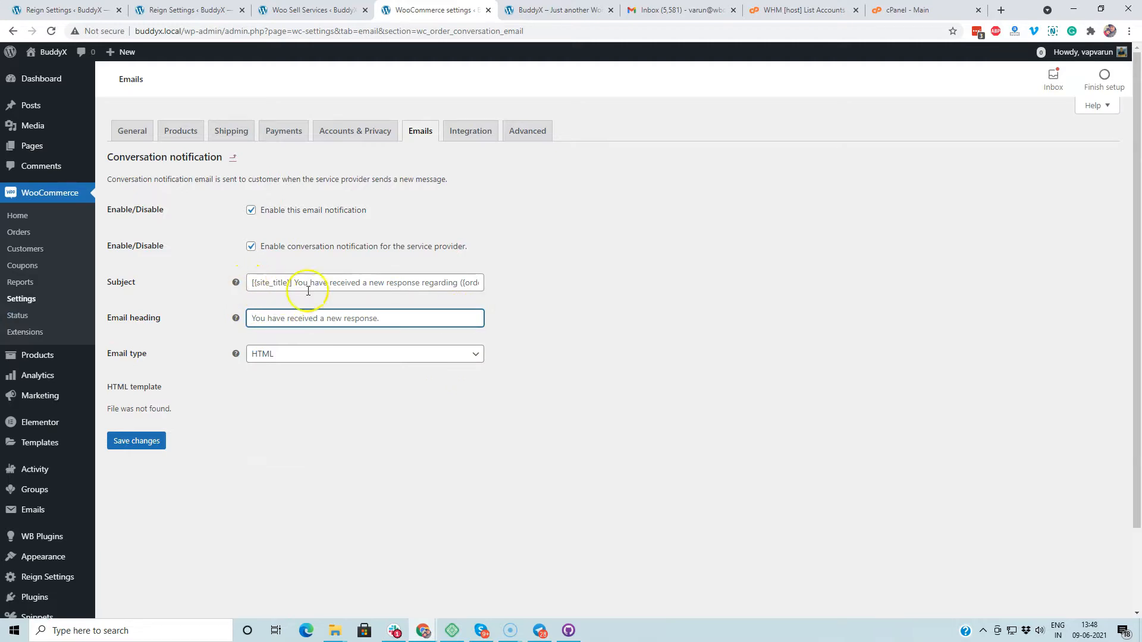
Step: Go back from the Conversation notification settings and scroll through the page
click(10, 32)
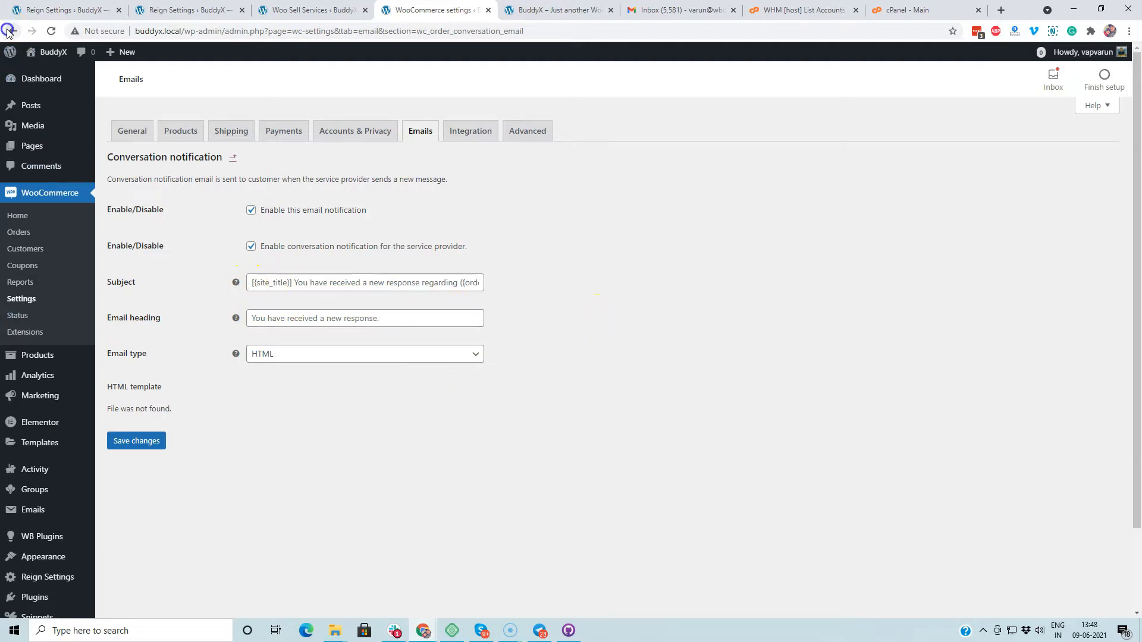
scroll(324, 285, down, 4)
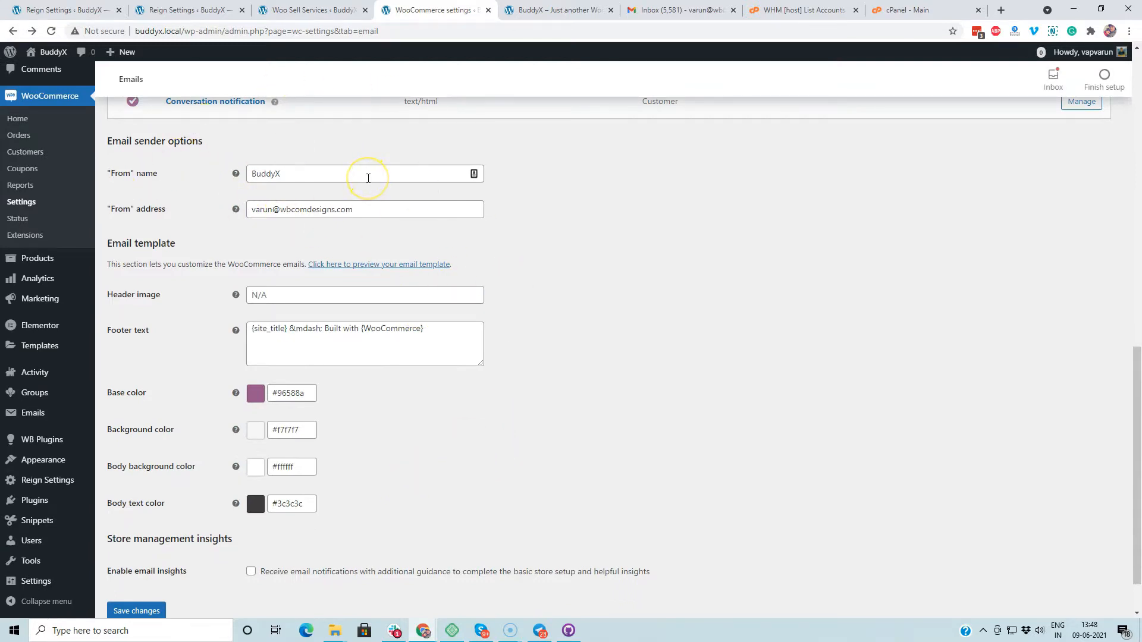
scroll(624, 196, up, 12)
scroll(35, 356, down, 6)
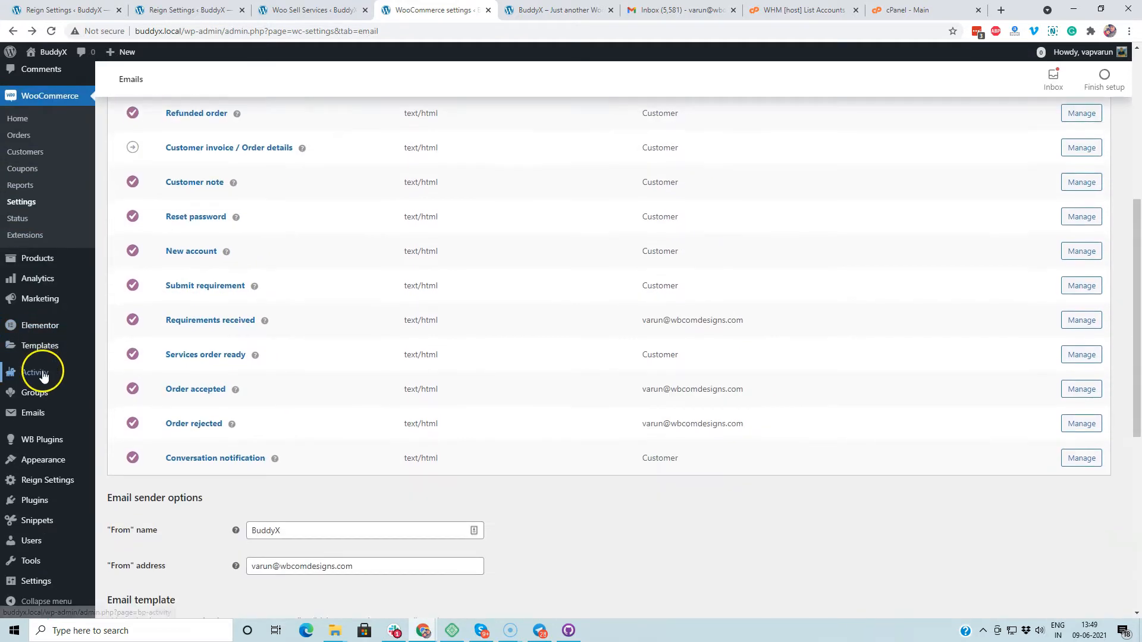
Step: Reopen Woo Sell Services settings and show the Notification tab's message texts
mouse_move(42, 439)
click(141, 457)
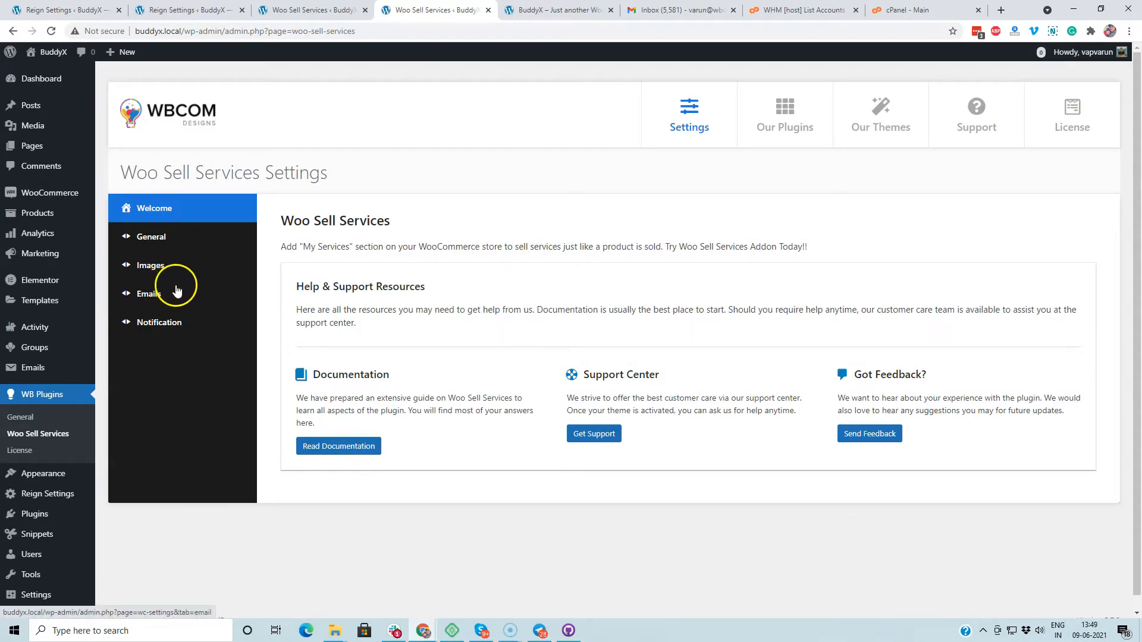
click(175, 329)
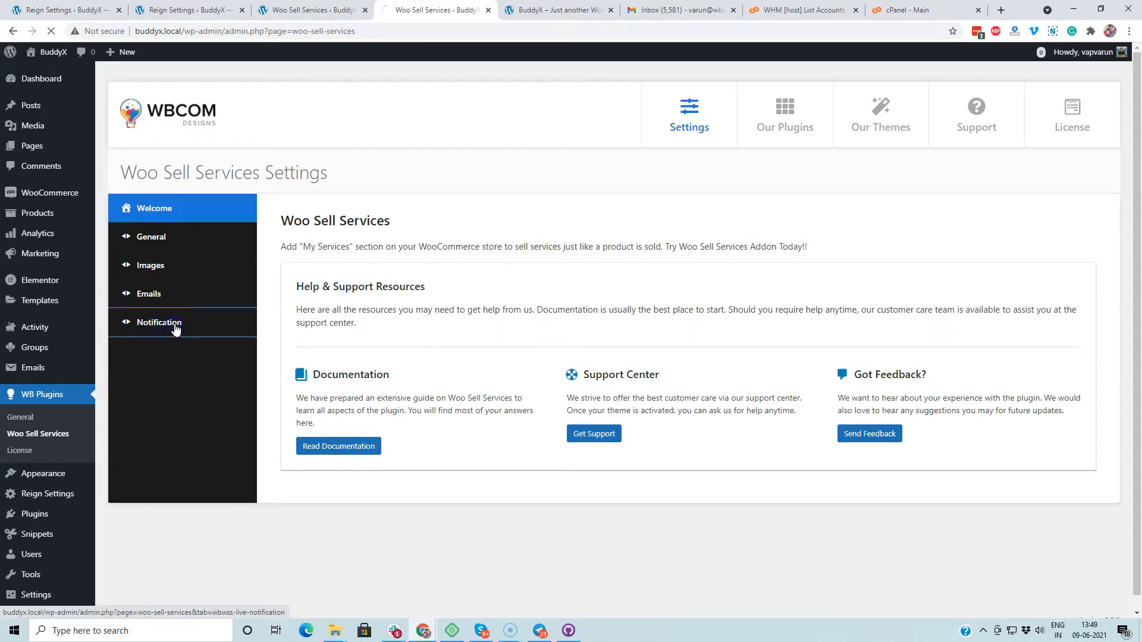
click(174, 322)
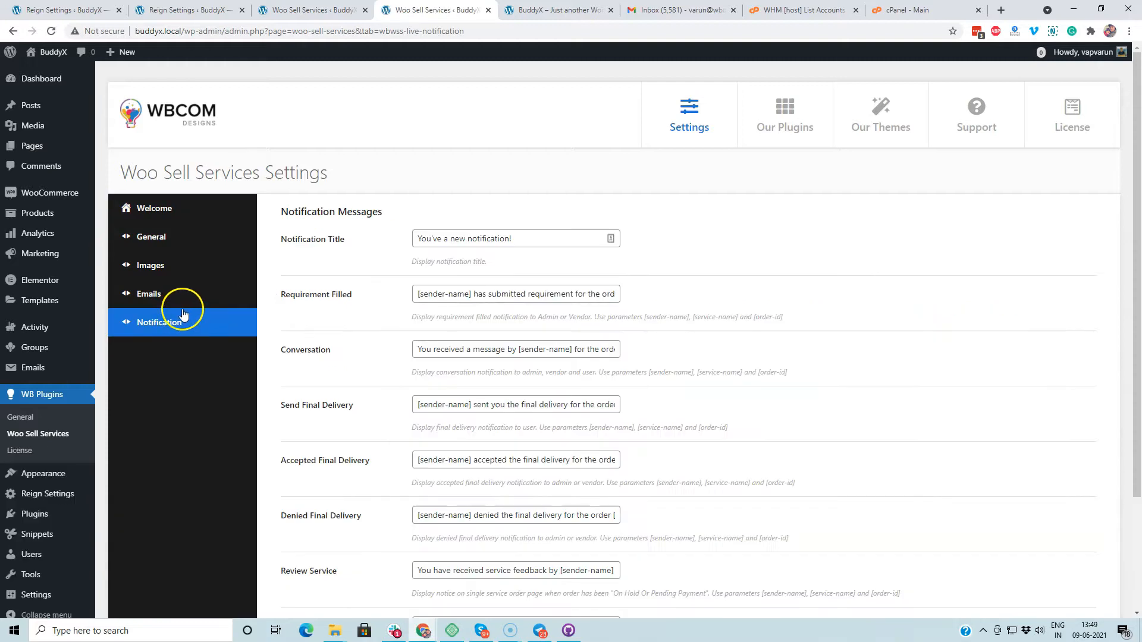